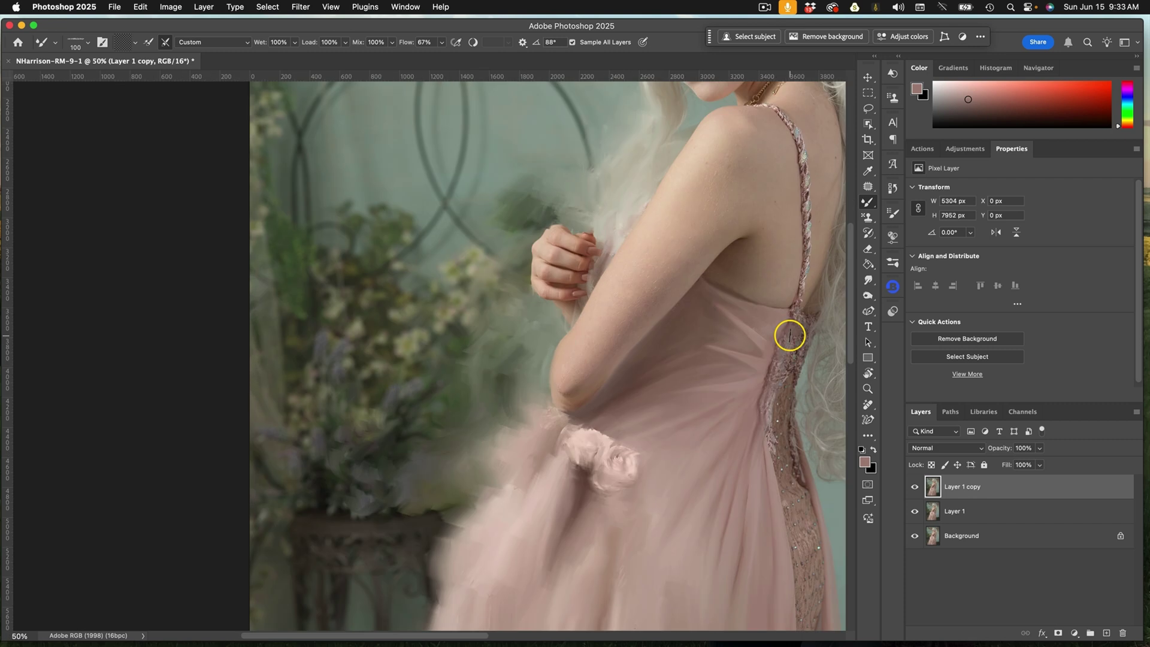
Compare the painted Layer 1 copy with the photo beneath it by hiding and showing the layer.
{"action": "scroll", "coordinate": [652, 385], "scroll_direction": "down", "scroll_amount": 6}
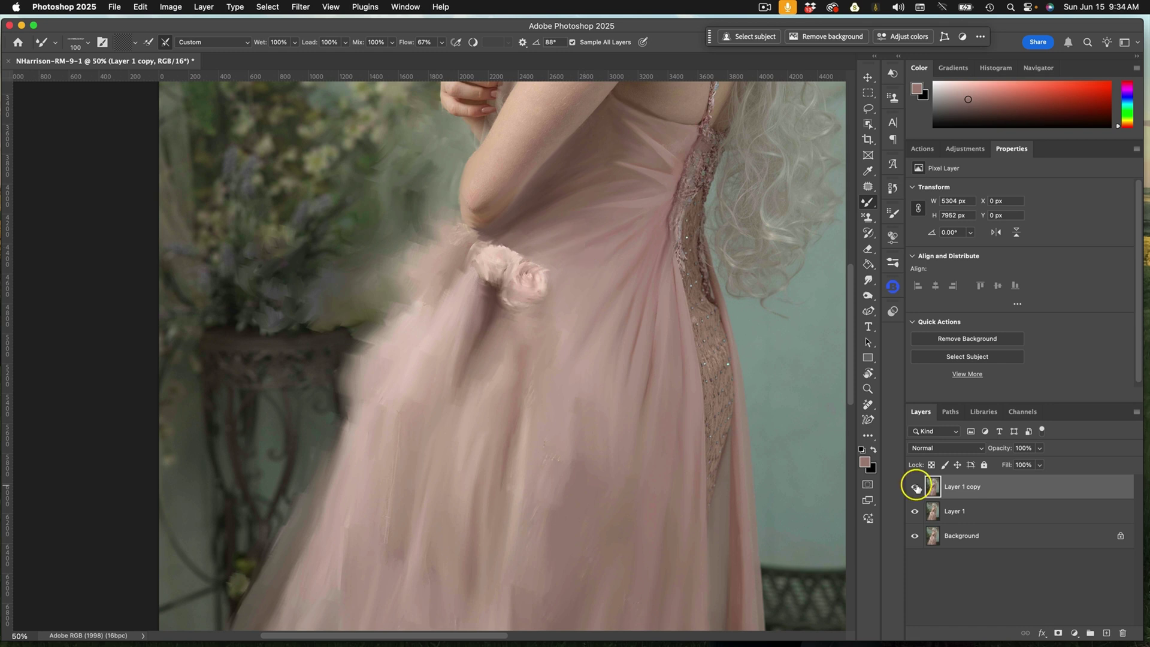
{"action": "left_click", "coordinate": [914, 487]}
{"action": "key", "text": "super+minus"}
{"action": "key", "text": "super+minus"}
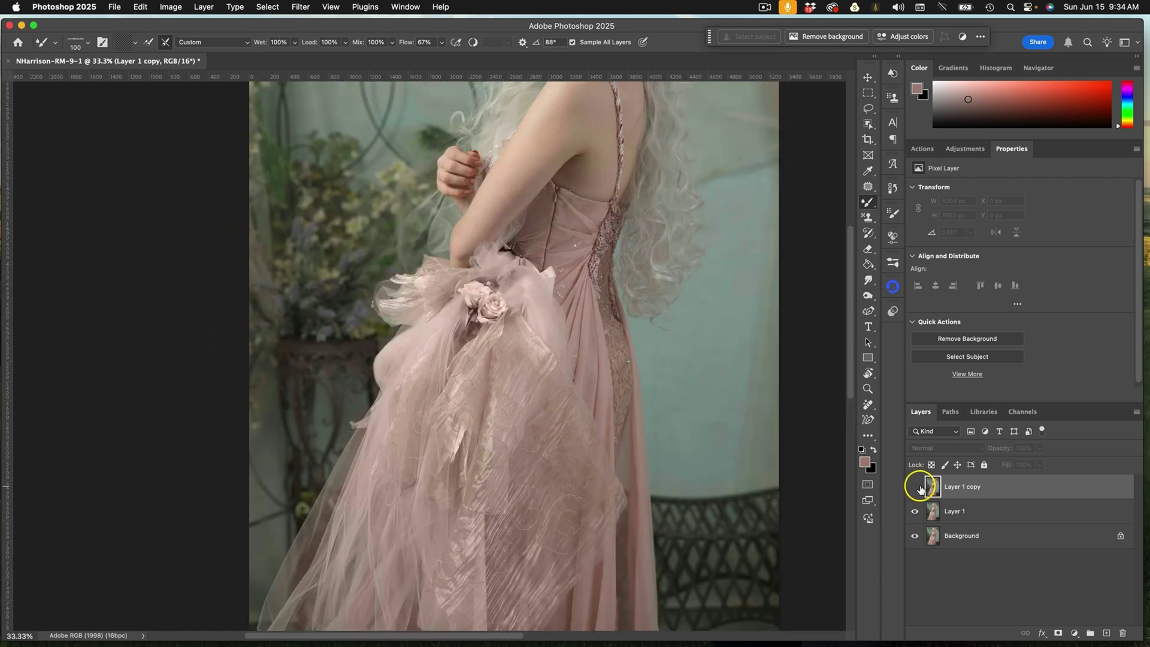
{"action": "scroll", "coordinate": [624, 318], "scroll_direction": "up", "scroll_amount": 3}
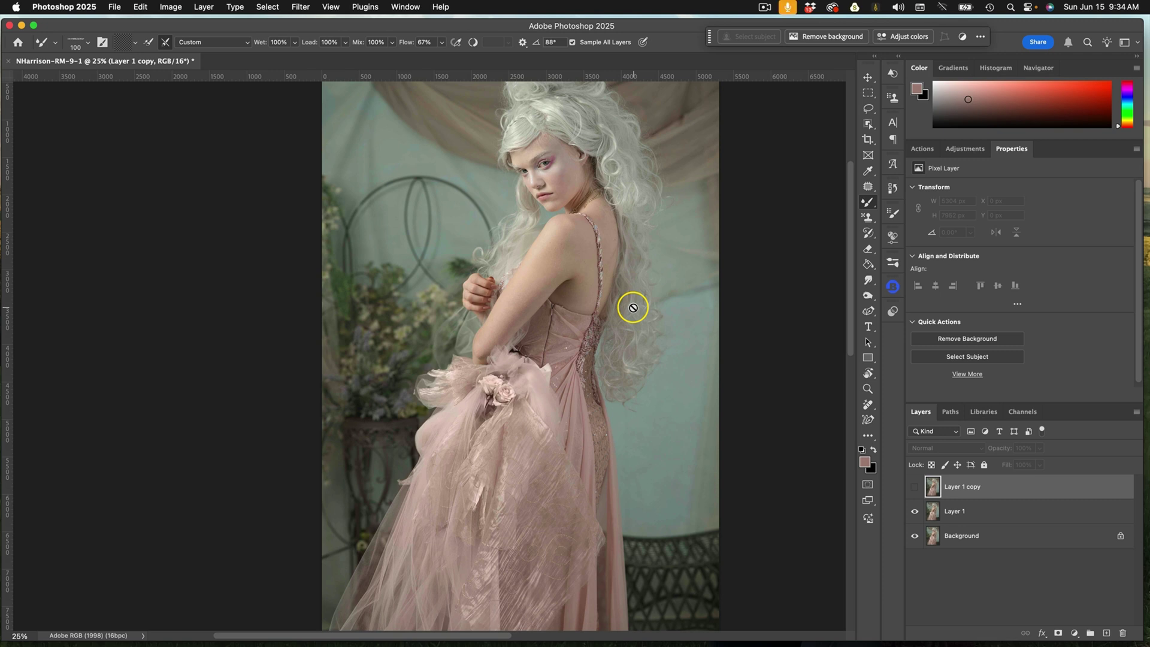
{"action": "left_click", "coordinate": [915, 486]}
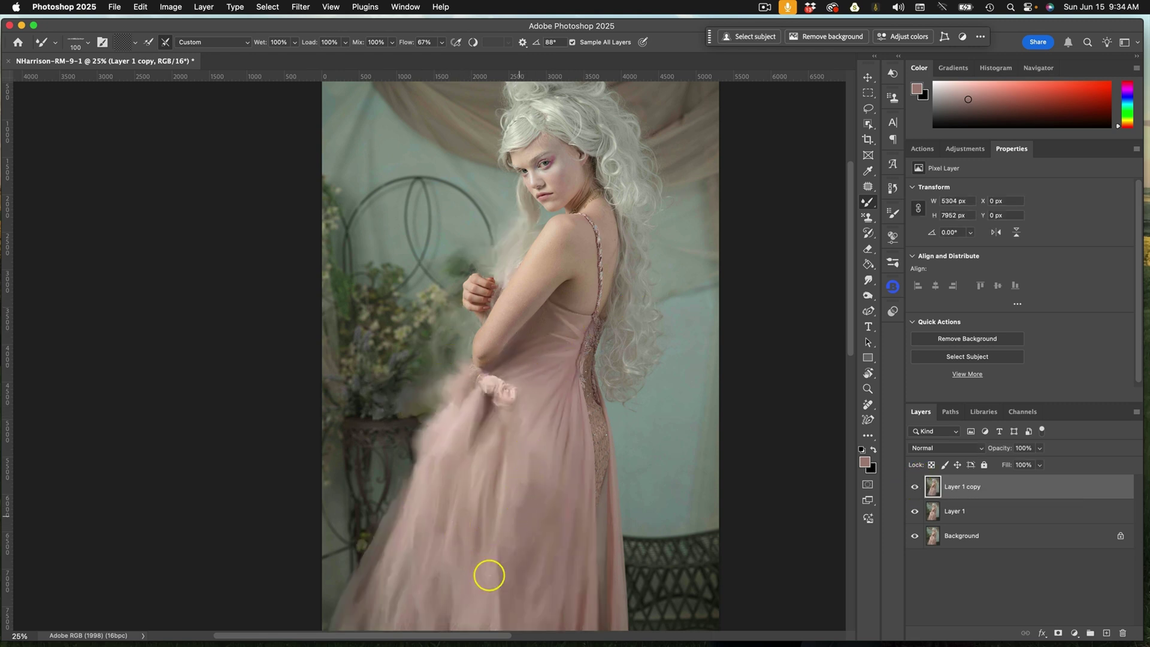
{"action": "left_click", "coordinate": [914, 486]}
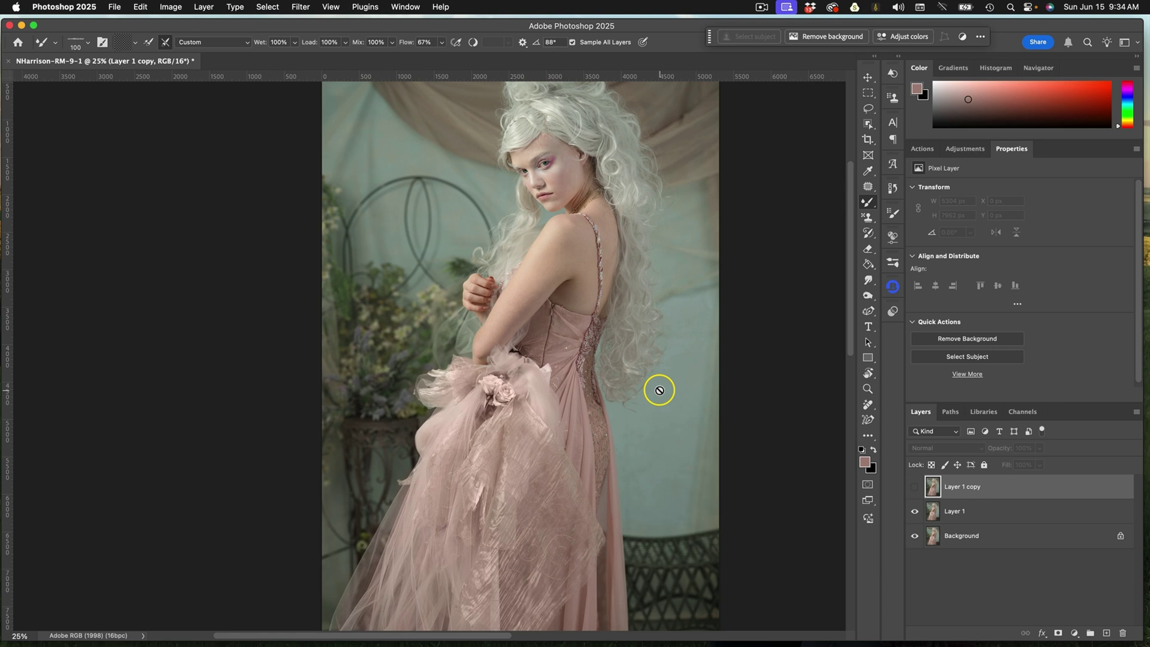
{"action": "left_click", "coordinate": [914, 486]}
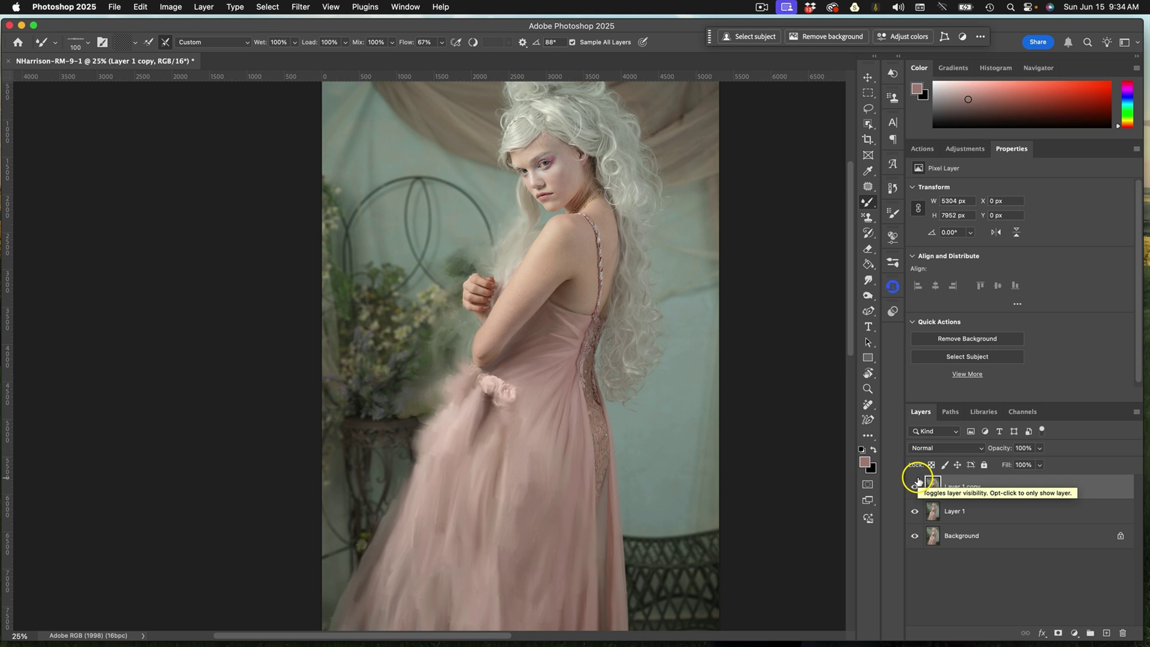
Choose the NH-Dry Knife brush from the Paint No Tool Brushes group in NH Painting Set 2025.
{"action": "key", "text": "super+equal"}
{"action": "key", "text": "super+equal"}
{"action": "key", "text": "super+equal"}
{"action": "key", "text": "super+equal"}
{"action": "scroll", "coordinate": [591, 249], "scroll_direction": "down", "scroll_amount": 5}
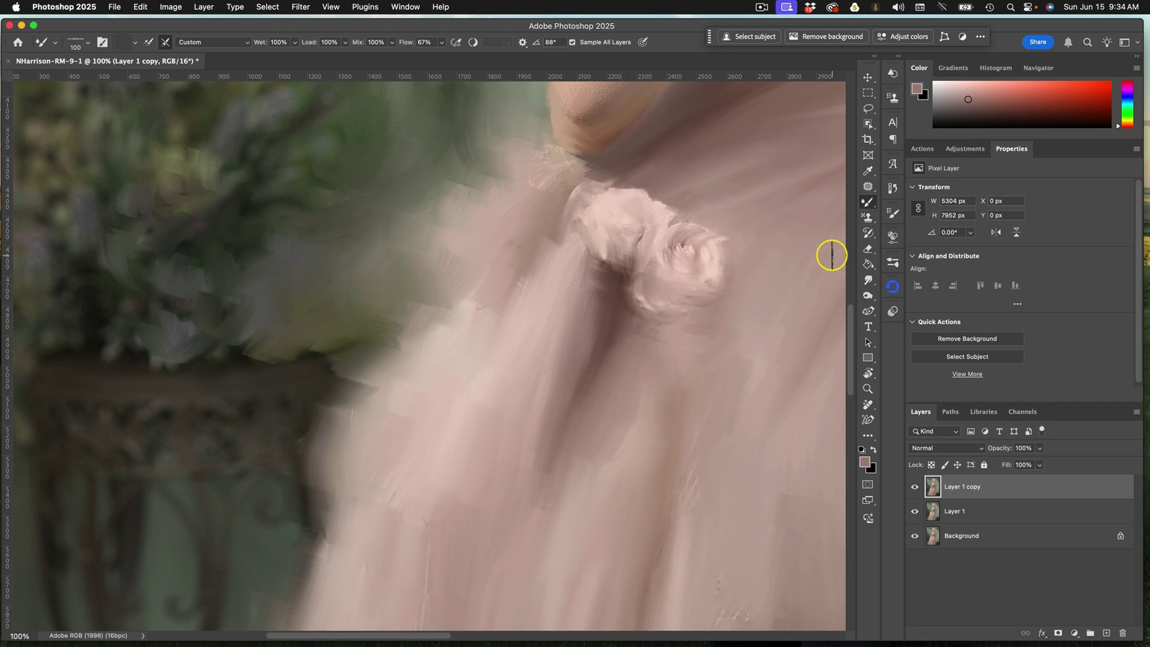
{"action": "left_click", "coordinate": [893, 262]}
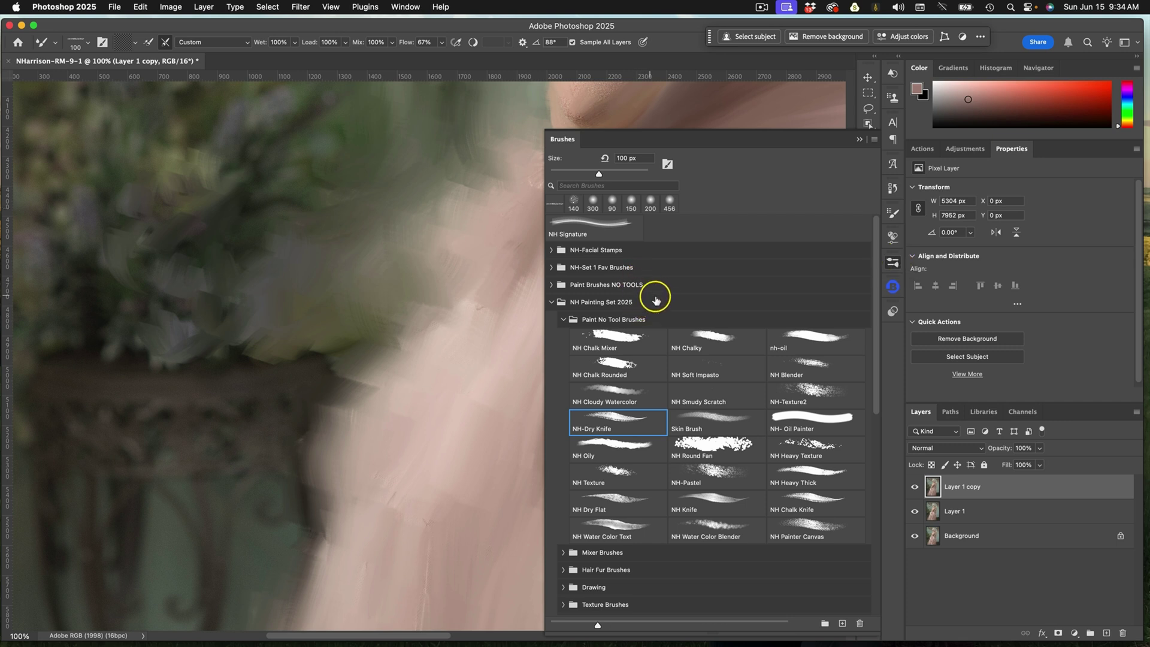
{"action": "left_click", "coordinate": [563, 319]}
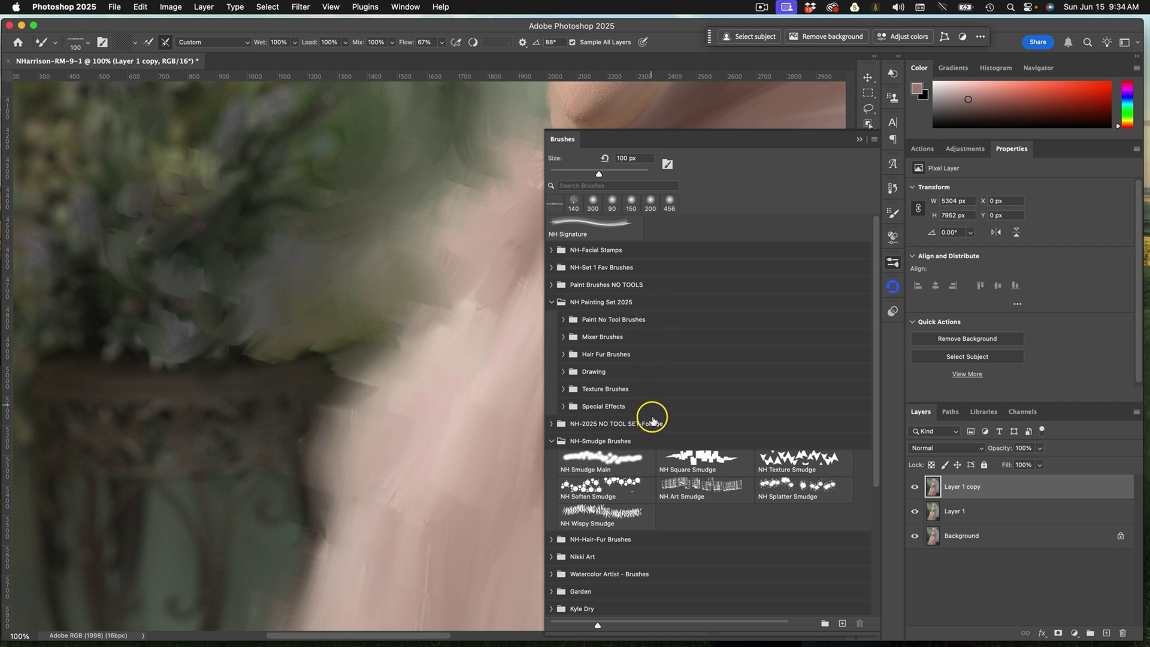
{"action": "left_click", "coordinate": [564, 319]}
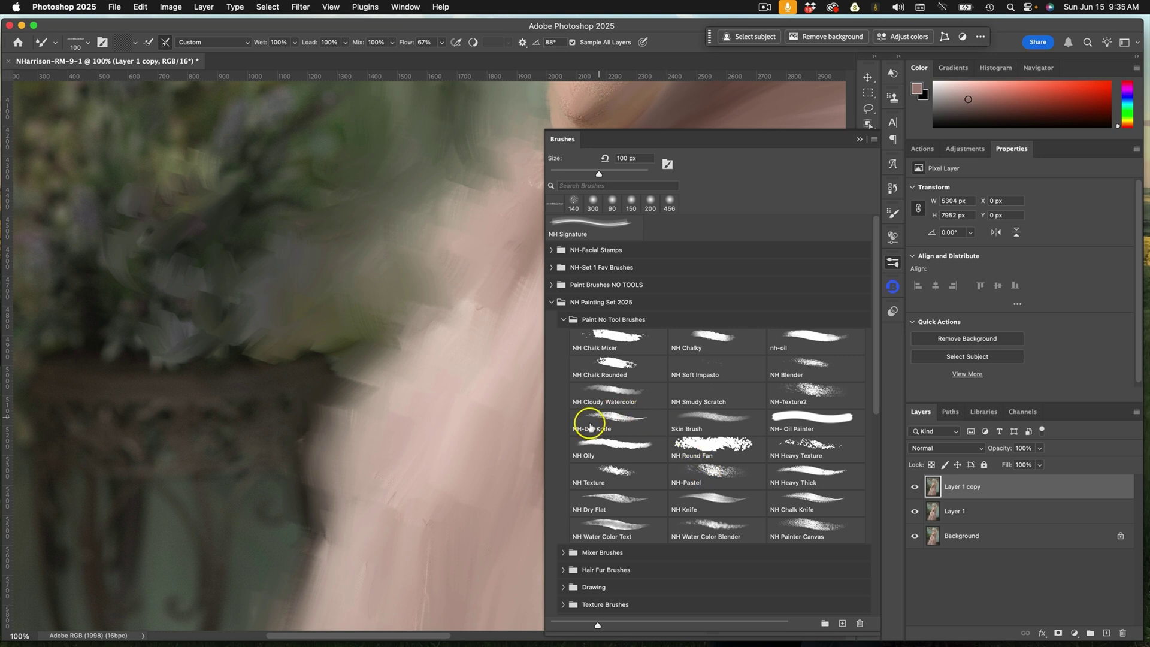
{"action": "double_click", "coordinate": [636, 418]}
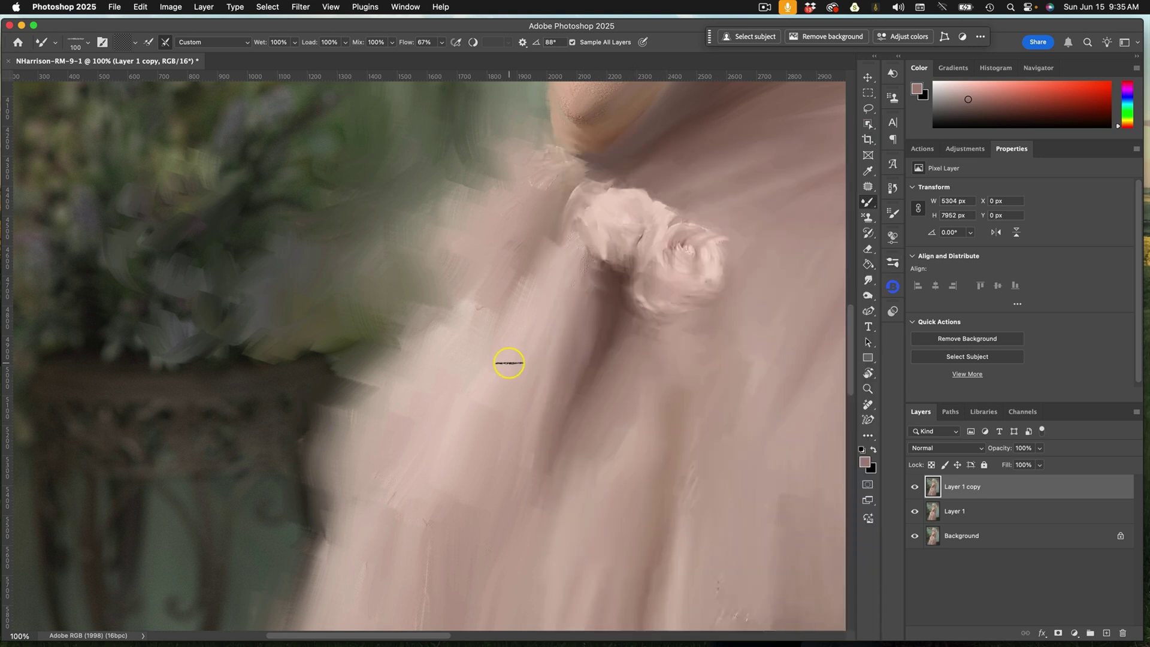
Try a 439 px brush with the canvas view rotated to -65°, and return the view to about -1°.
{"action": "left_click_drag", "start_coordinate": [508, 363], "coordinate": [606, 354]}
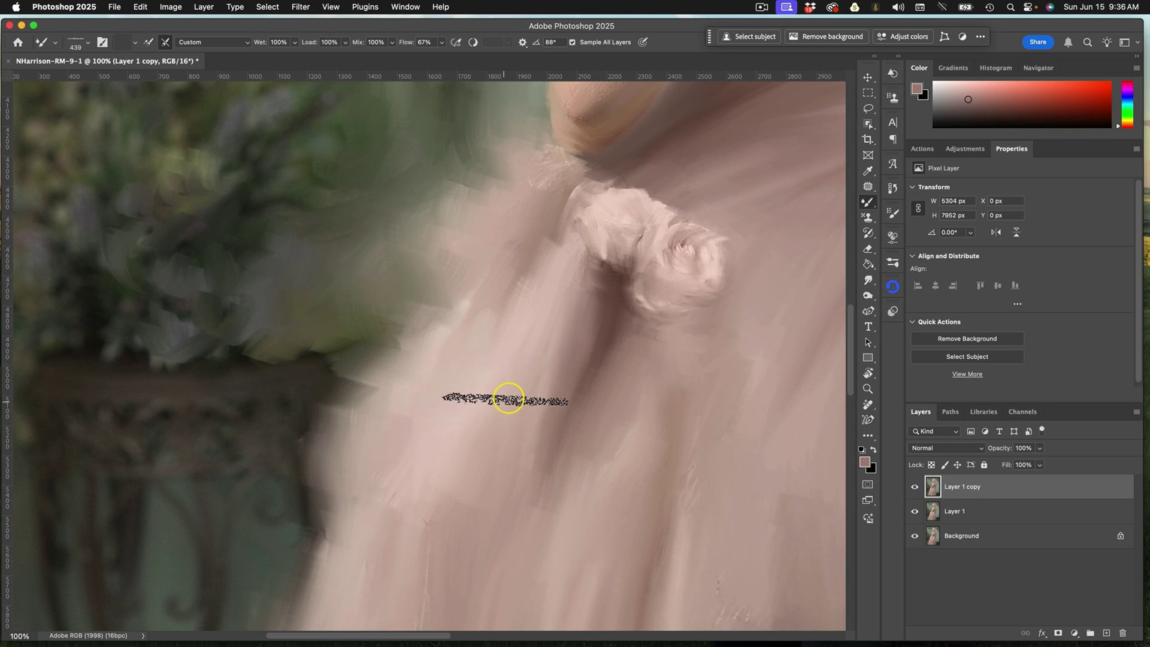
{"action": "key", "text": "super+minus"}
{"action": "key", "text": "super+minus"}
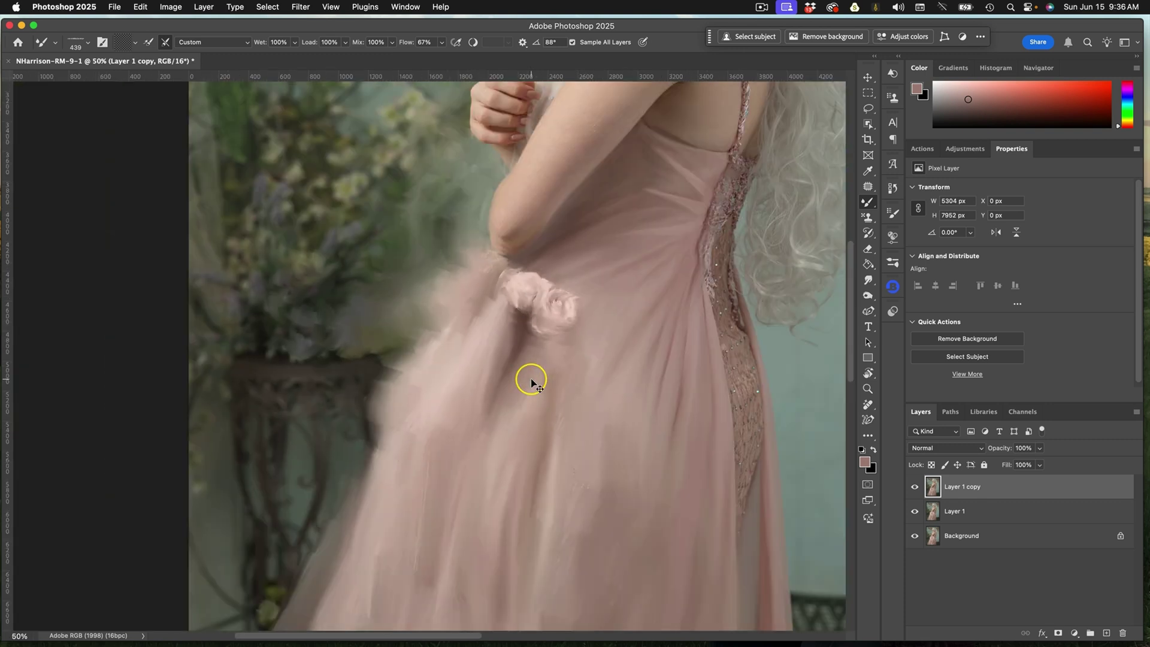
{"action": "key", "text": "super+minus"}
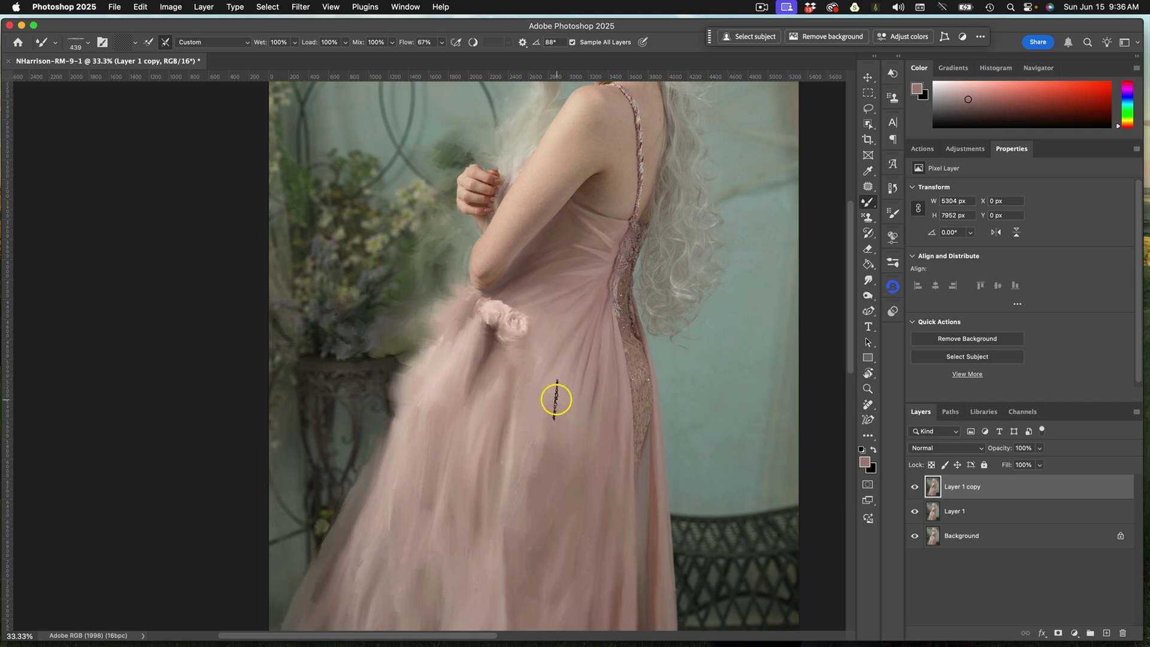
{"action": "key", "text": "r"}
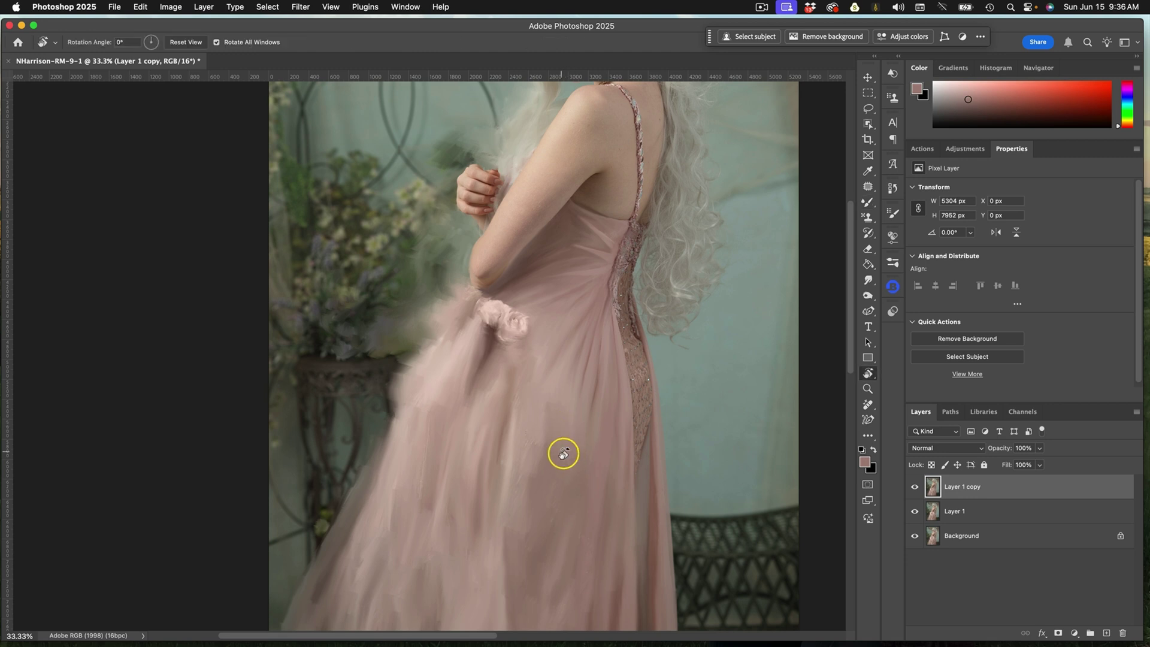
{"action": "left_click_drag", "start_coordinate": [564, 452], "coordinate": [588, 256]}
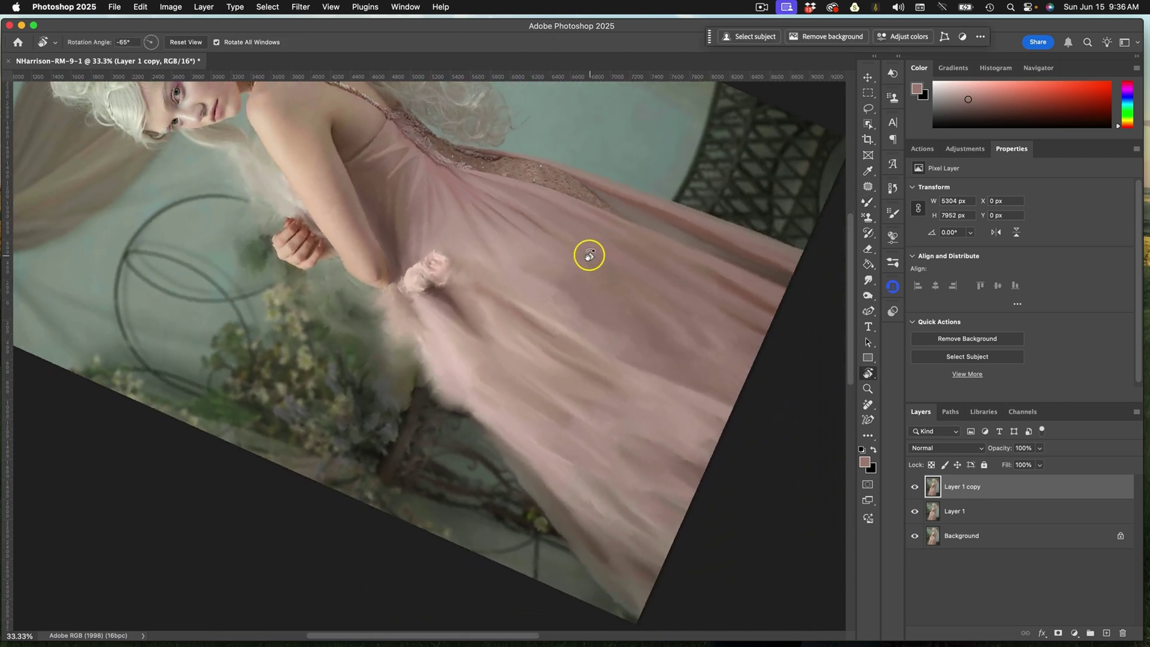
{"action": "key", "text": "b"}
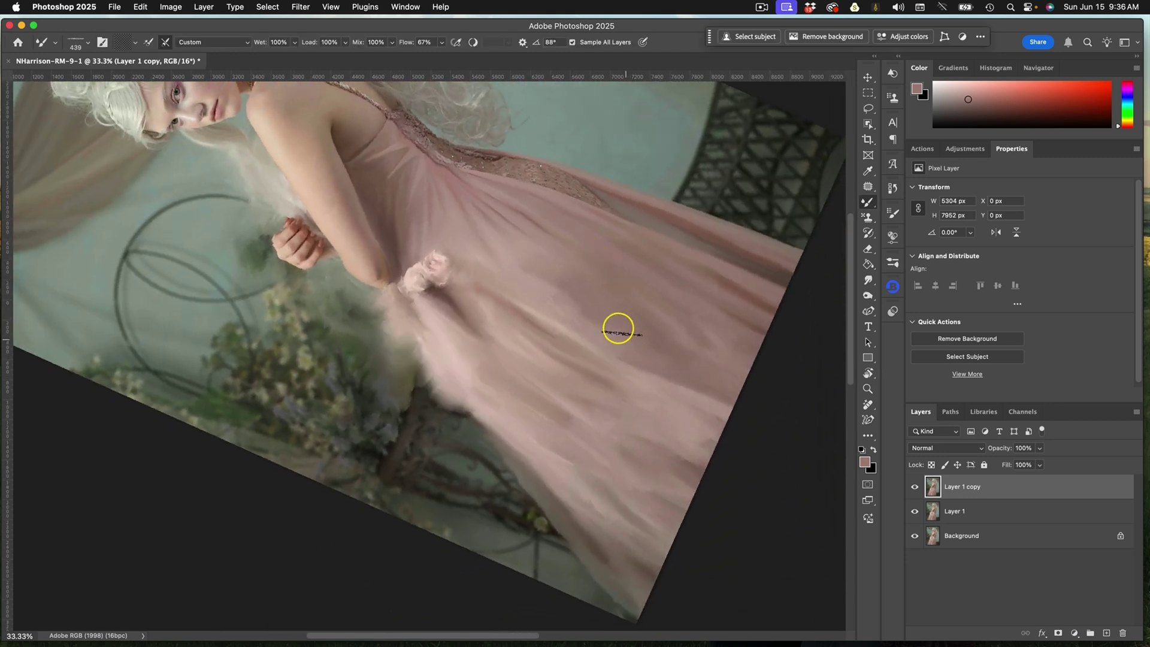
{"action": "mouse_move", "coordinate": [550, 293]}
{"action": "left_mouse_down"}
{"action": "mouse_move", "coordinate": [615, 335]}
{"action": "mouse_move", "coordinate": [571, 309]}
{"action": "mouse_move", "coordinate": [634, 389]}
{"action": "mouse_move", "coordinate": [618, 394]}
{"action": "mouse_move", "coordinate": [655, 408]}
{"action": "mouse_move", "coordinate": [599, 391]}
{"action": "mouse_move", "coordinate": [615, 411]}
{"action": "mouse_move", "coordinate": [621, 397]}
{"action": "mouse_move", "coordinate": [605, 402]}
{"action": "mouse_move", "coordinate": [665, 427]}
{"action": "mouse_move", "coordinate": [688, 460]}
{"action": "mouse_move", "coordinate": [607, 434]}
{"action": "mouse_move", "coordinate": [638, 443]}
{"action": "mouse_move", "coordinate": [579, 375]}
{"action": "left_mouse_up"}
{"action": "key", "text": "r"}
{"action": "key", "text": "Escape"}
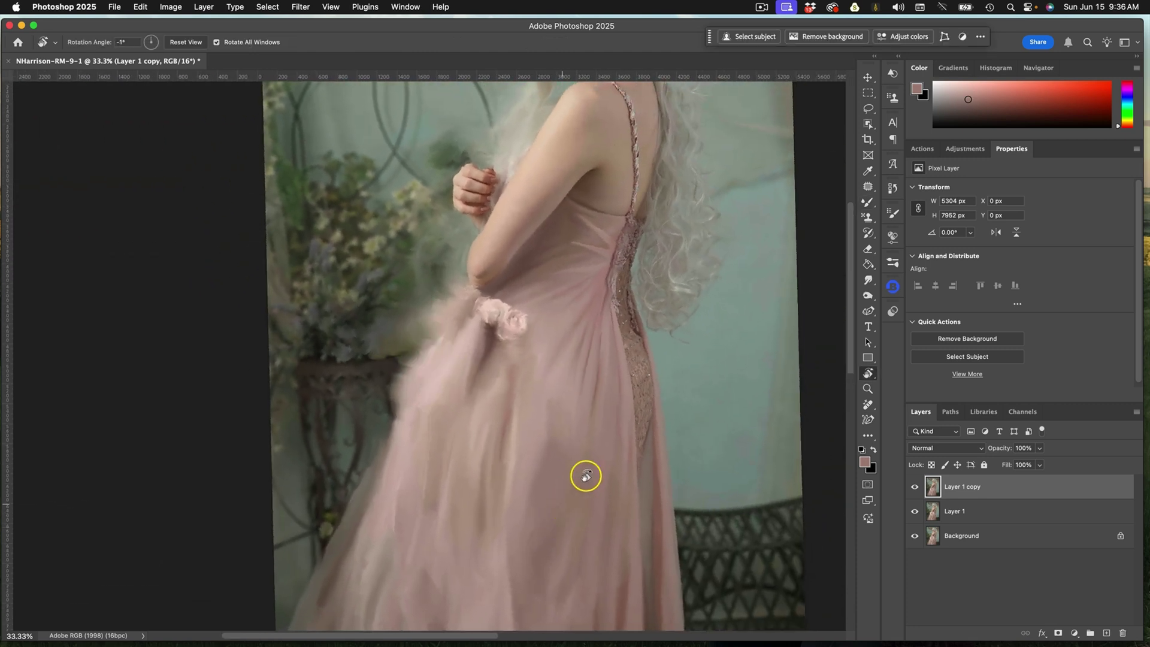
Reduce the mixer brush to 200 px and tilt the canvas view slightly further counter-clockwise.
{"action": "key", "text": "bracketleft"}
{"action": "key", "text": "bracketleft"}
{"action": "key", "text": "bracketleft"}
{"action": "key", "text": "bracketleft"}
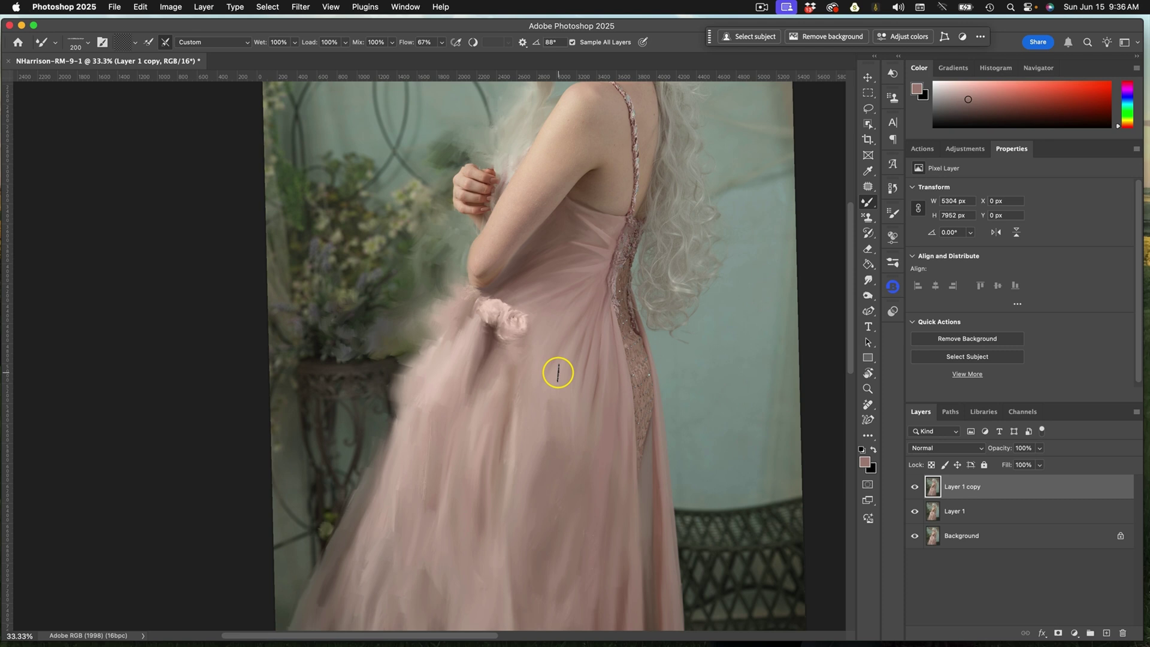
{"action": "key", "text": "r"}
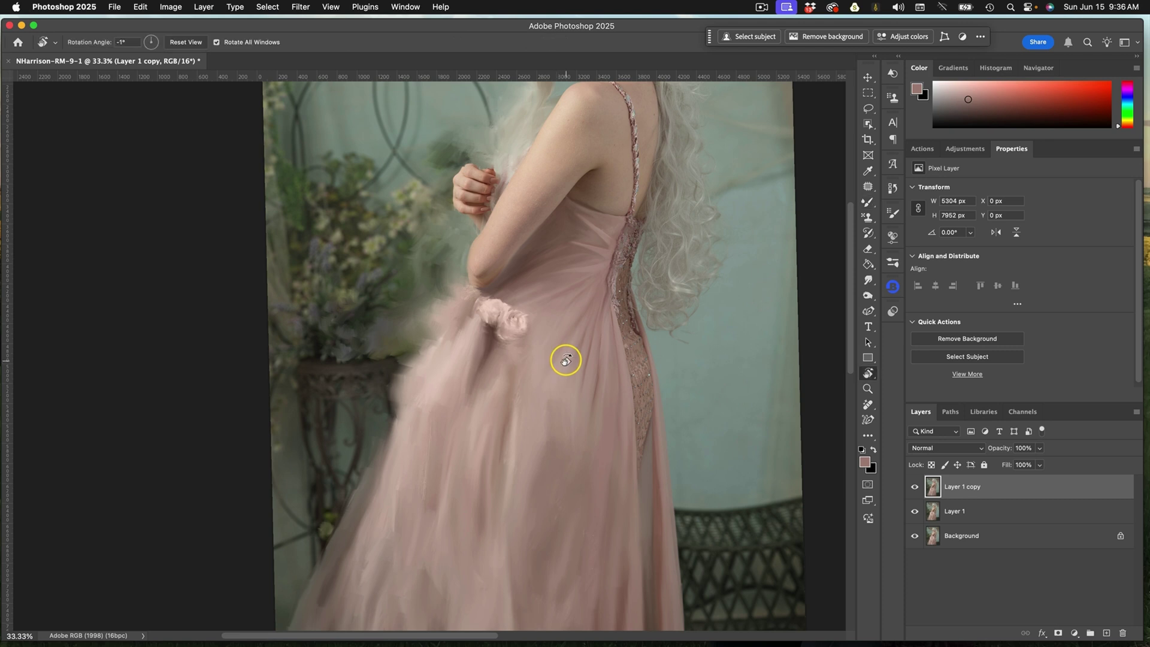
{"action": "mouse_move", "coordinate": [599, 352]}
{"action": "left_mouse_down"}
{"action": "mouse_move", "coordinate": [542, 465]}
{"action": "mouse_move", "coordinate": [581, 369]}
{"action": "mouse_move", "coordinate": [523, 475]}
{"action": "mouse_move", "coordinate": [593, 372]}
{"action": "mouse_move", "coordinate": [588, 310]}
{"action": "left_mouse_up"}
{"action": "key", "text": "r"}
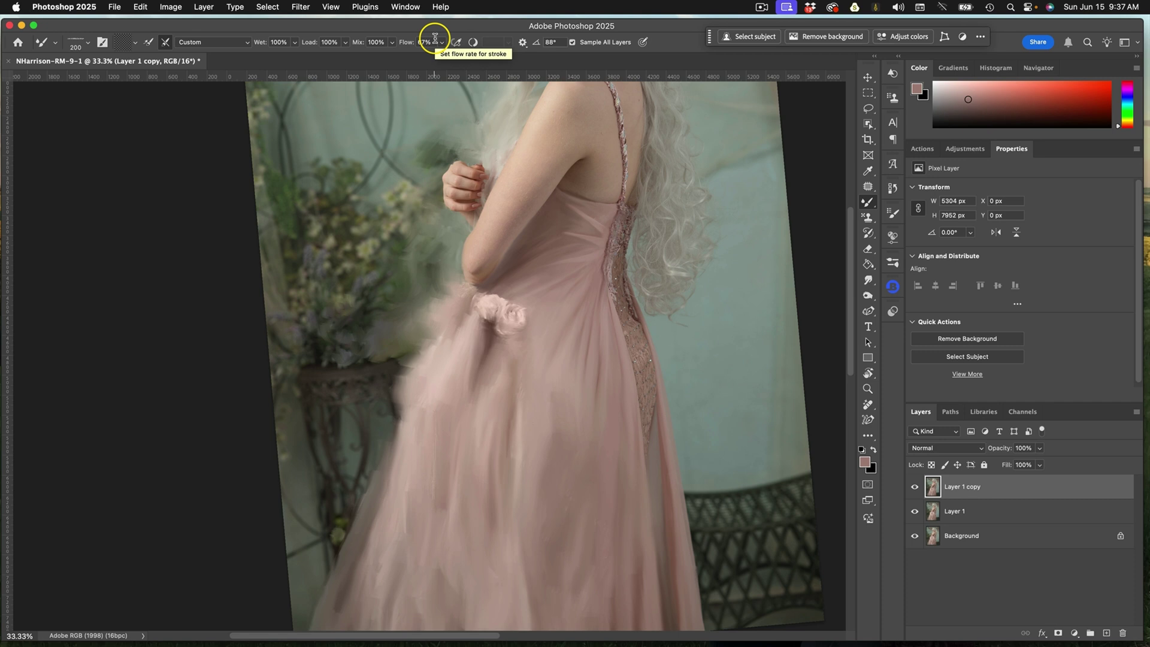
Set the mixer brush size to 125 px and blend the bodice folds beneath the arm.
{"action": "scroll", "coordinate": [524, 331], "scroll_direction": "down", "scroll_amount": 5}
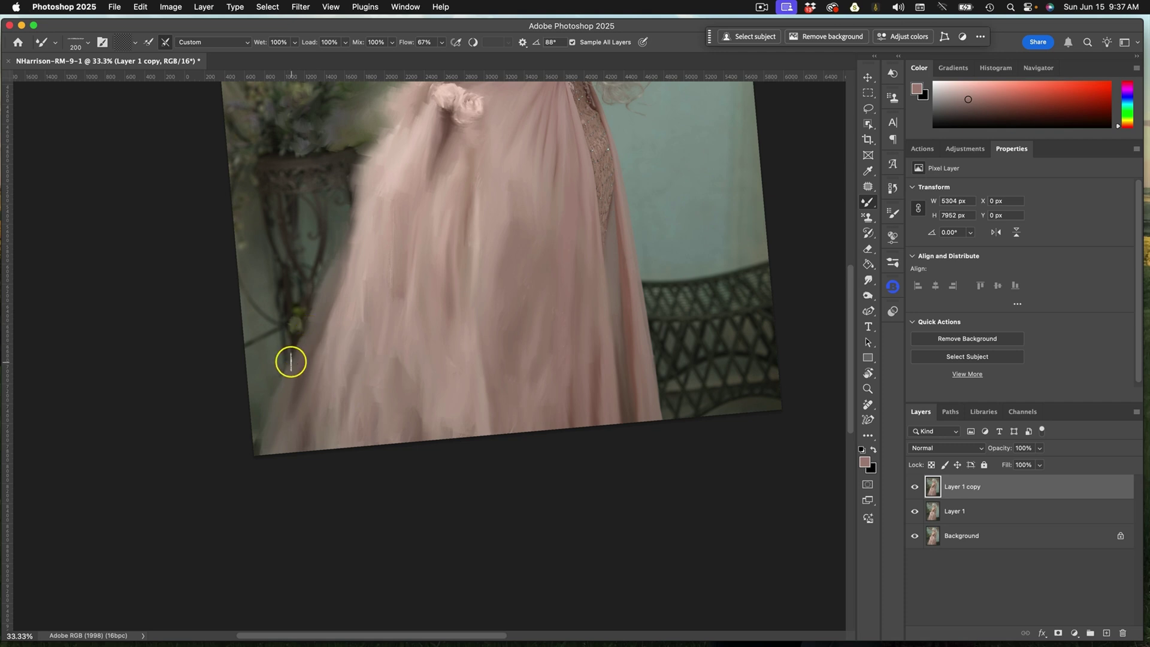
{"action": "scroll", "coordinate": [548, 261], "scroll_direction": "up", "scroll_amount": 2}
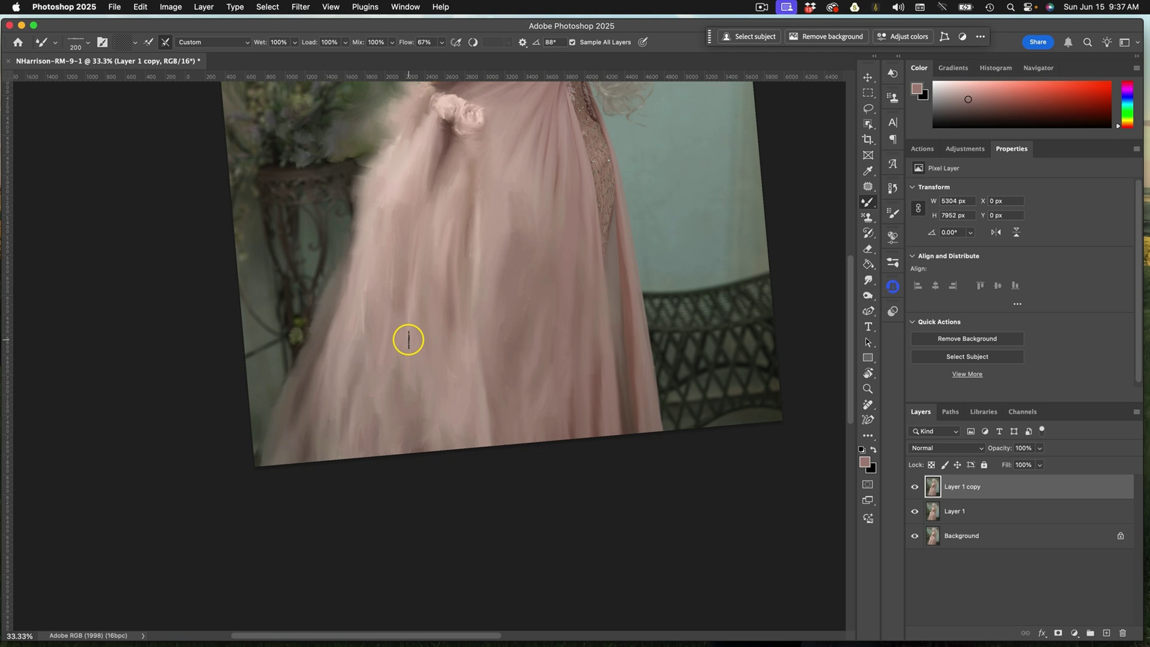
{"action": "scroll", "coordinate": [398, 324], "scroll_direction": "up", "scroll_amount": 10}
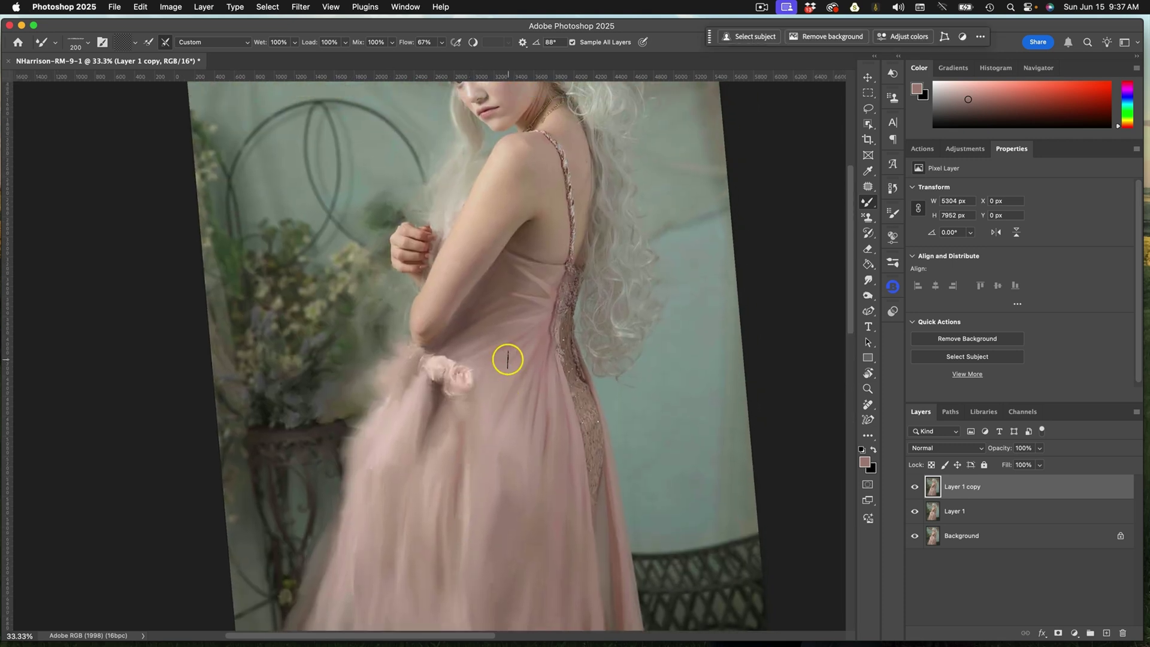
{"action": "key", "text": "super+equal"}
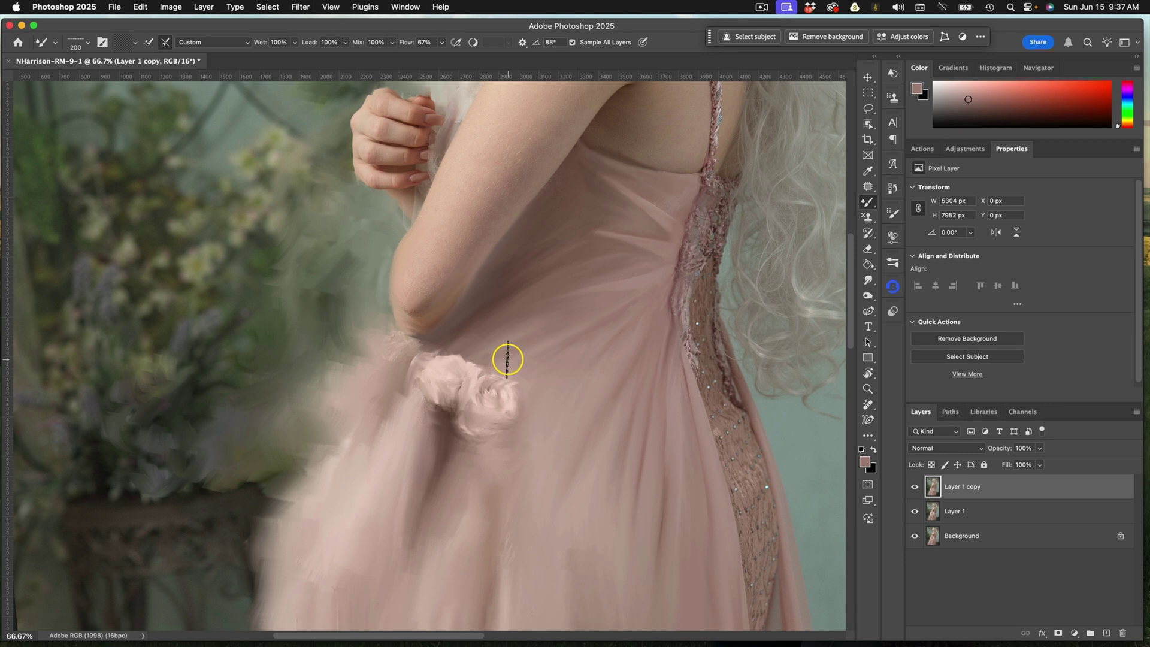
{"action": "scroll", "coordinate": [507, 360], "scroll_direction": "up", "scroll_amount": 3}
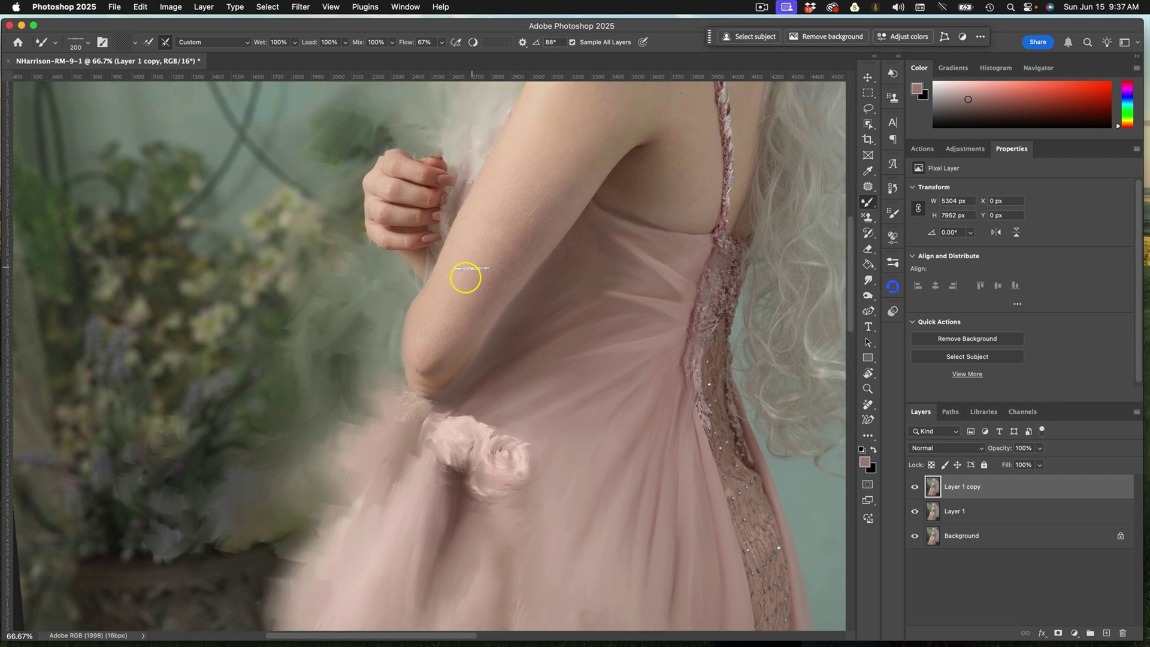
{"action": "key", "text": "bracketleft"}
{"action": "key", "text": "bracketleft"}
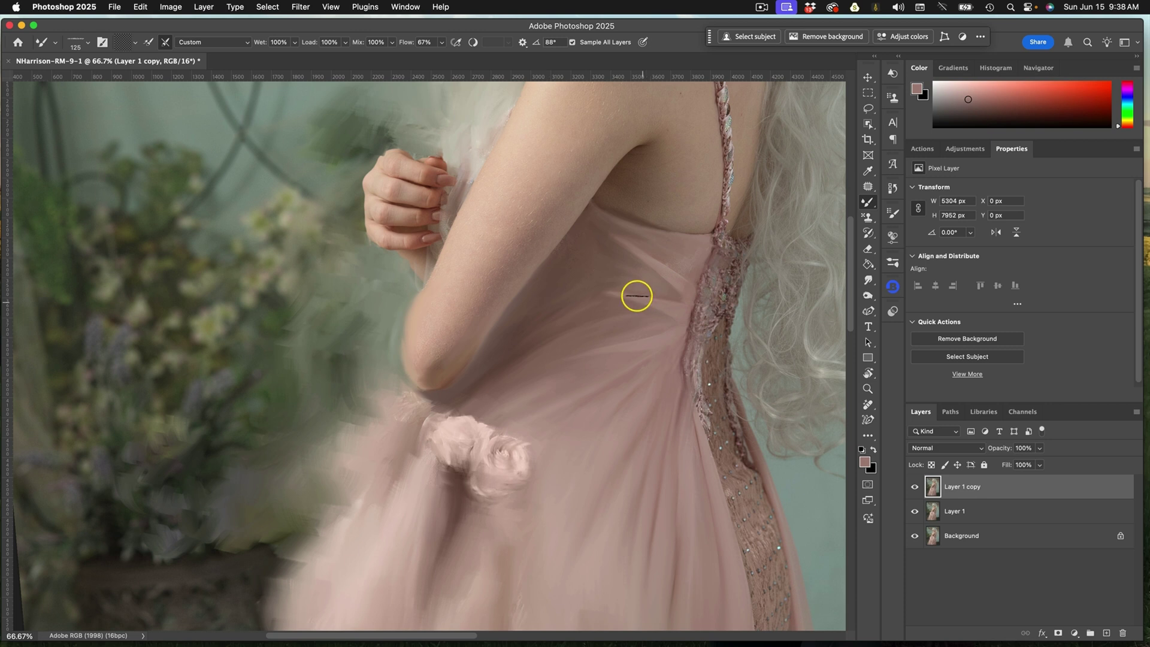
Blend the loose hair into the teal and green background above the raised hand.
{"action": "scroll", "coordinate": [637, 295], "scroll_direction": "up", "scroll_amount": 5}
{"action": "scroll", "coordinate": [637, 295], "scroll_direction": "right", "scroll_amount": 2}
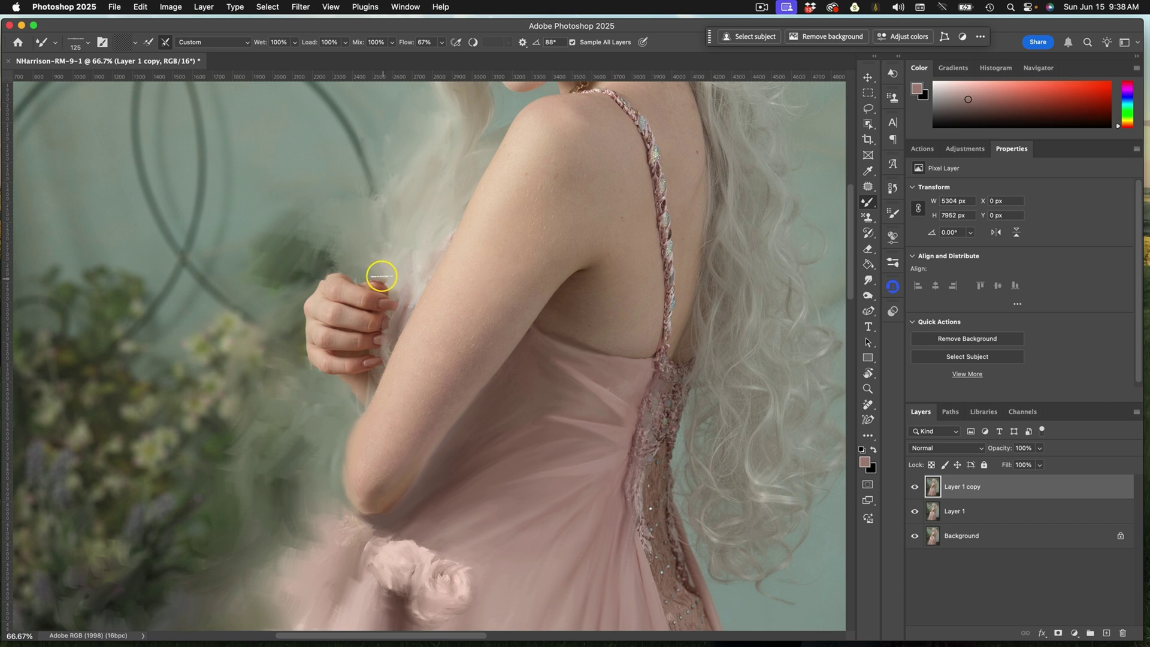
{"action": "mouse_move", "coordinate": [409, 154]}
{"action": "left_mouse_down"}
{"action": "mouse_move", "coordinate": [383, 197]}
{"action": "mouse_move", "coordinate": [360, 180]}
{"action": "mouse_move", "coordinate": [378, 187]}
{"action": "mouse_move", "coordinate": [359, 199]}
{"action": "mouse_move", "coordinate": [357, 164]}
{"action": "mouse_move", "coordinate": [342, 173]}
{"action": "mouse_move", "coordinate": [314, 226]}
{"action": "mouse_move", "coordinate": [335, 256]}
{"action": "mouse_move", "coordinate": [283, 215]}
{"action": "mouse_move", "coordinate": [300, 208]}
{"action": "mouse_move", "coordinate": [274, 243]}
{"action": "left_mouse_up"}
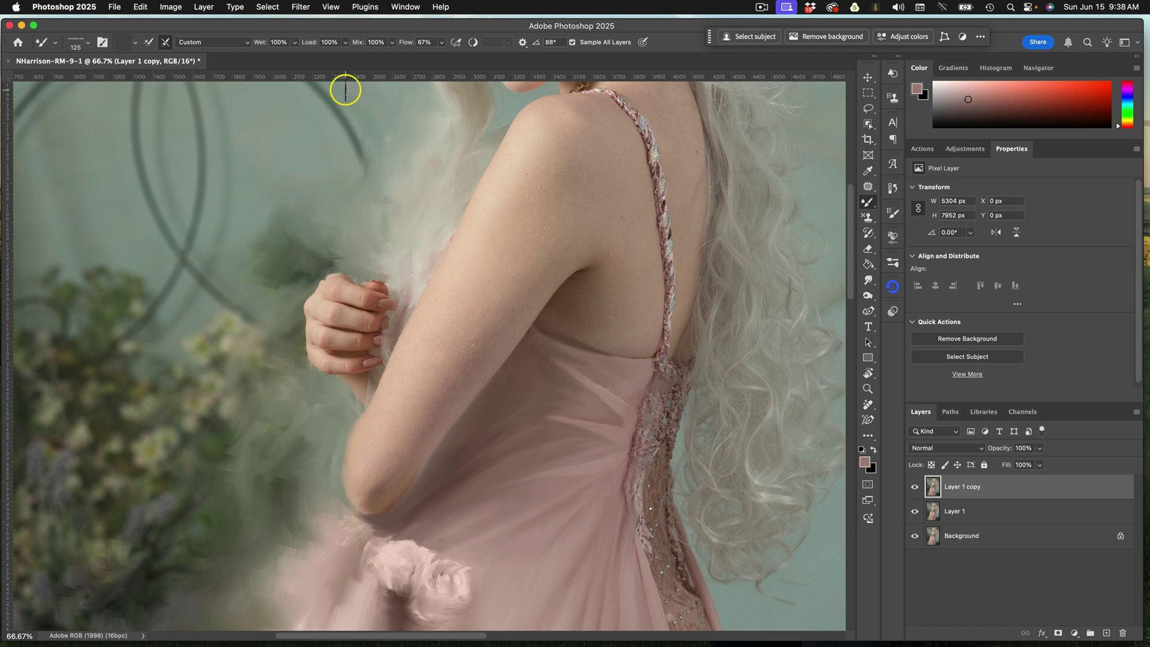
Paint over the beaded lace panel from the base of the strap to below the waist, smoothing it into soft pink-brown strokes.
{"action": "left_click_drag", "start_coordinate": [670, 418], "coordinate": [537, 247]}
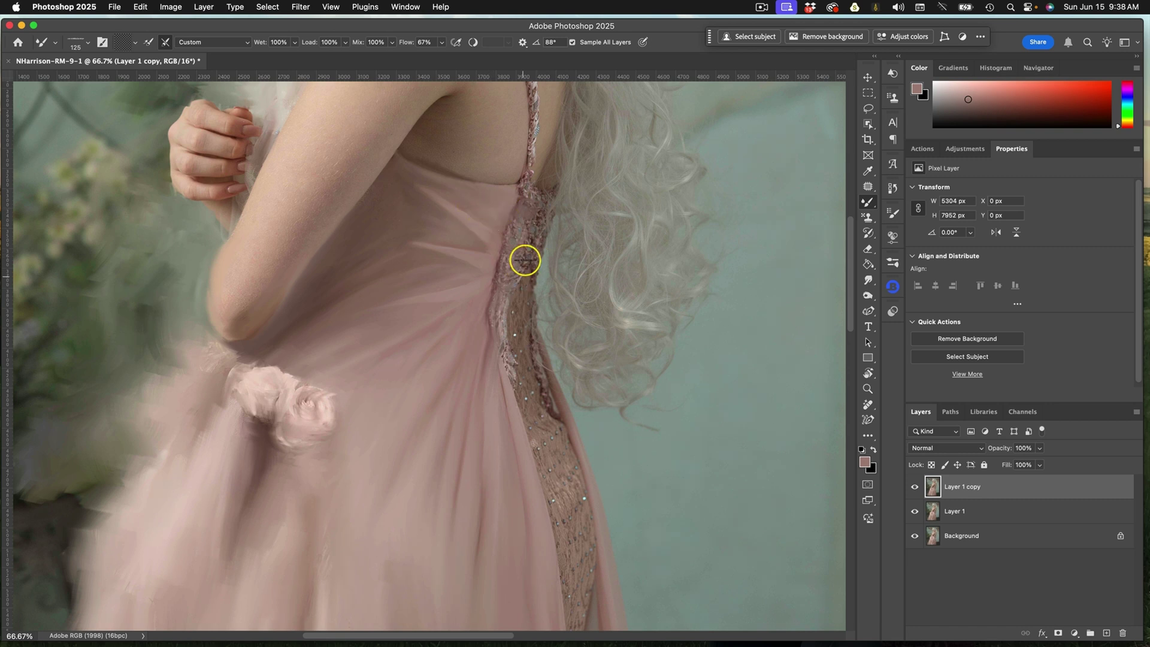
{"action": "mouse_move", "coordinate": [525, 260]}
{"action": "left_mouse_down"}
{"action": "mouse_move", "coordinate": [522, 186]}
{"action": "mouse_move", "coordinate": [515, 218]}
{"action": "mouse_move", "coordinate": [524, 192]}
{"action": "mouse_move", "coordinate": [519, 210]}
{"action": "mouse_move", "coordinate": [536, 213]}
{"action": "mouse_move", "coordinate": [540, 188]}
{"action": "mouse_move", "coordinate": [555, 192]}
{"action": "mouse_move", "coordinate": [532, 265]}
{"action": "mouse_move", "coordinate": [521, 254]}
{"action": "mouse_move", "coordinate": [534, 222]}
{"action": "mouse_move", "coordinate": [528, 177]}
{"action": "mouse_move", "coordinate": [534, 249]}
{"action": "mouse_move", "coordinate": [513, 260]}
{"action": "mouse_move", "coordinate": [513, 226]}
{"action": "mouse_move", "coordinate": [489, 305]}
{"action": "mouse_move", "coordinate": [513, 315]}
{"action": "mouse_move", "coordinate": [537, 253]}
{"action": "mouse_move", "coordinate": [520, 258]}
{"action": "mouse_move", "coordinate": [525, 370]}
{"action": "mouse_move", "coordinate": [508, 345]}
{"action": "mouse_move", "coordinate": [519, 392]}
{"action": "mouse_move", "coordinate": [507, 298]}
{"action": "mouse_move", "coordinate": [495, 346]}
{"action": "mouse_move", "coordinate": [509, 400]}
{"action": "mouse_move", "coordinate": [531, 354]}
{"action": "mouse_move", "coordinate": [526, 308]}
{"action": "mouse_move", "coordinate": [551, 413]}
{"action": "mouse_move", "coordinate": [542, 399]}
{"action": "mouse_move", "coordinate": [549, 409]}
{"action": "mouse_move", "coordinate": [527, 405]}
{"action": "mouse_move", "coordinate": [557, 433]}
{"action": "mouse_move", "coordinate": [529, 290]}
{"action": "mouse_move", "coordinate": [538, 281]}
{"action": "mouse_move", "coordinate": [528, 421]}
{"action": "mouse_move", "coordinate": [538, 448]}
{"action": "left_mouse_up"}
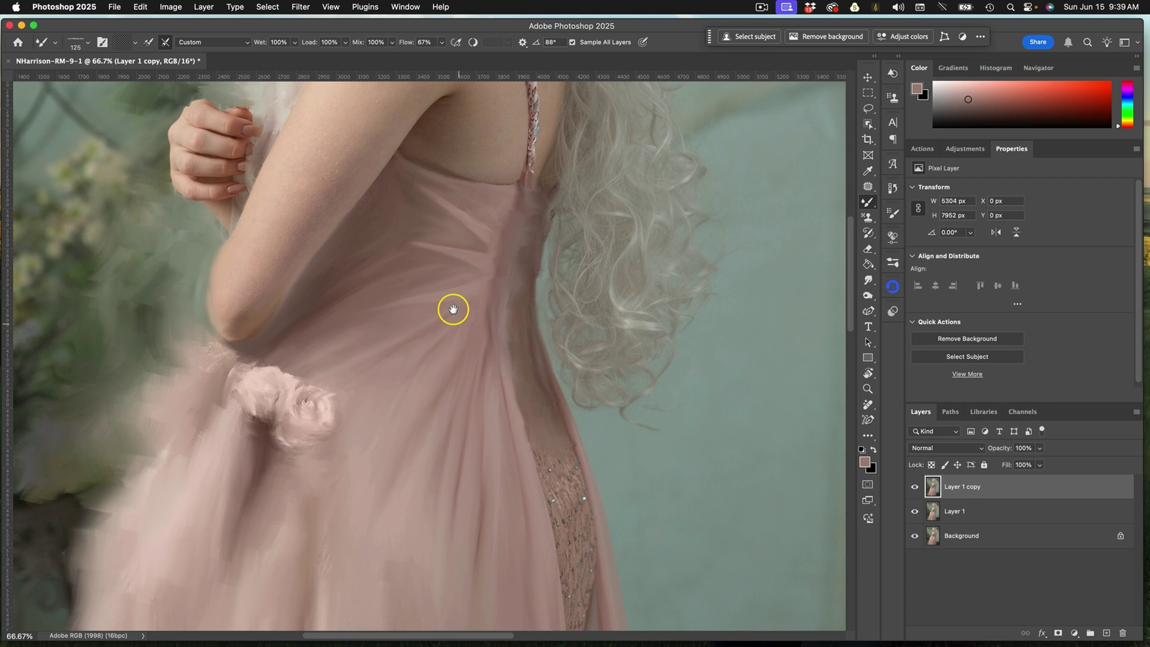
Switch the mixer brush to NH Painter Canvas for the flowers and foliage beside the figure.
{"action": "left_click_drag", "start_coordinate": [453, 310], "coordinate": [483, 451]}
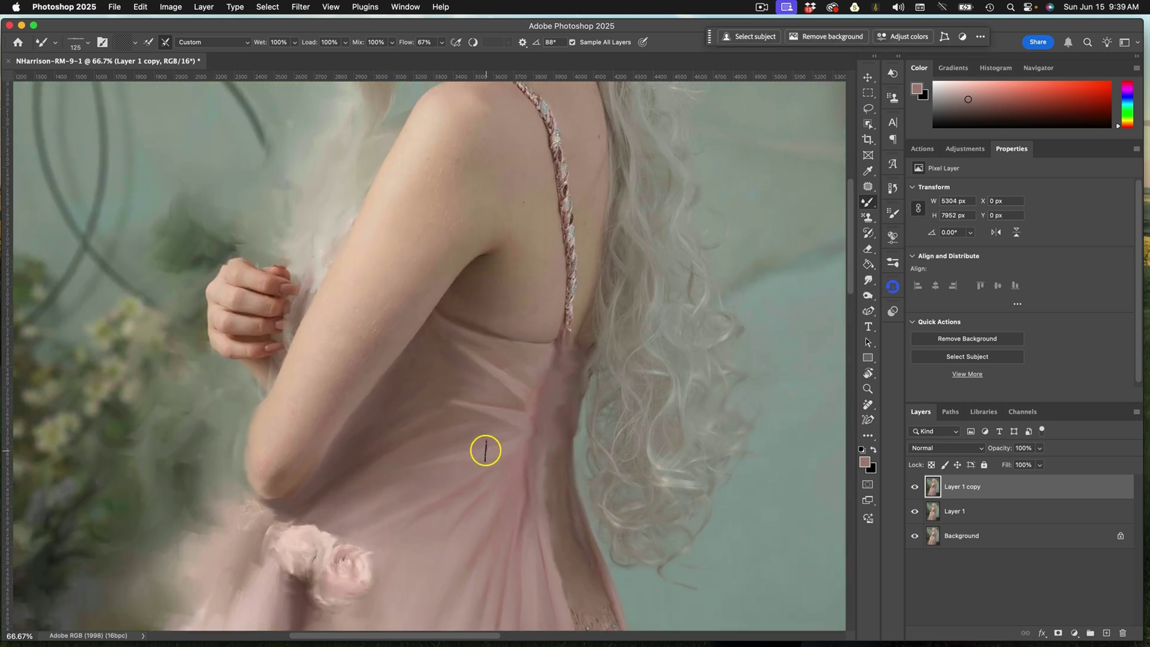
{"action": "scroll", "coordinate": [485, 451], "scroll_direction": "left", "scroll_amount": 5}
{"action": "scroll", "coordinate": [485, 450], "scroll_direction": "down", "scroll_amount": 2}
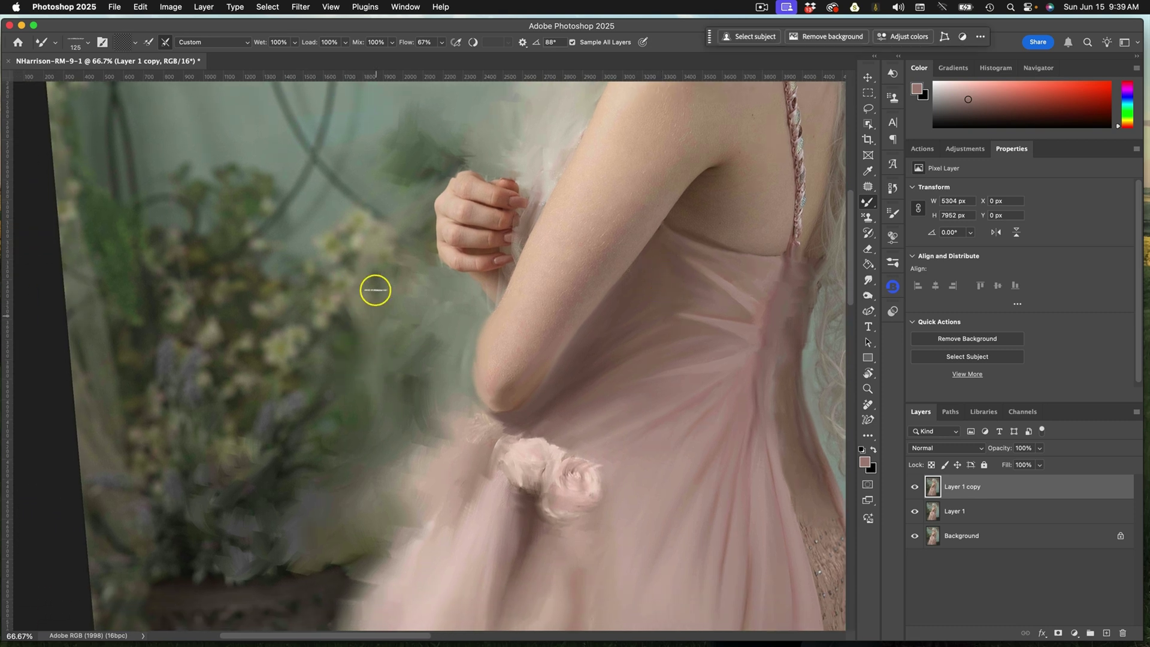
{"action": "left_click", "coordinate": [896, 260]}
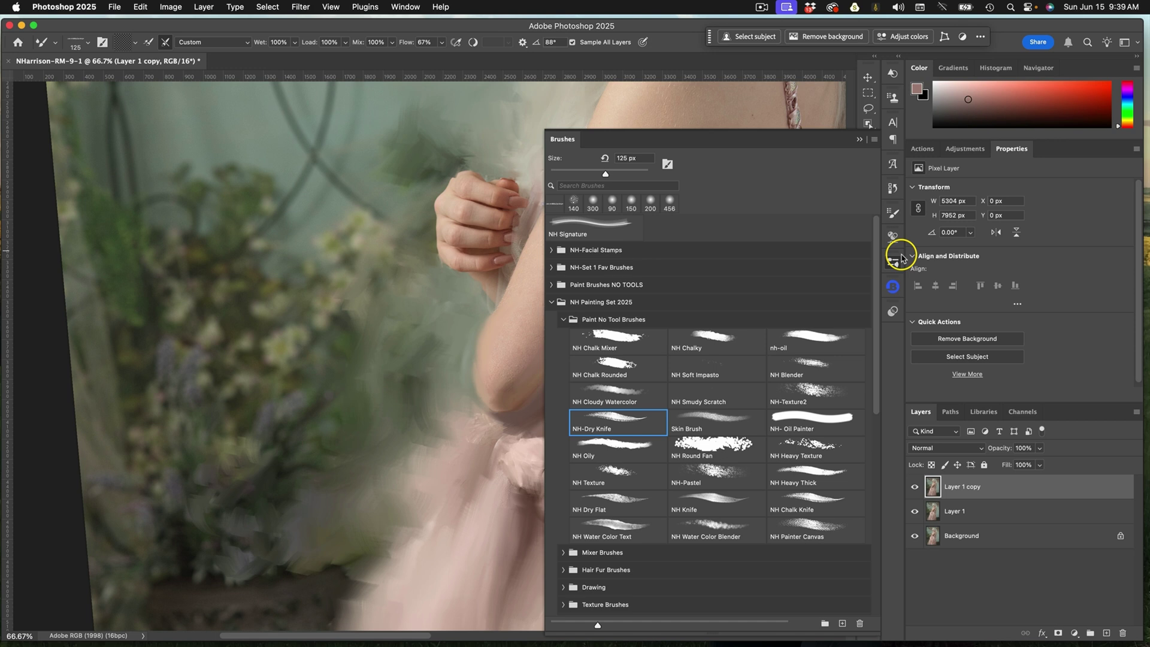
{"action": "left_click", "coordinate": [812, 529]}
{"action": "left_click", "coordinate": [861, 138]}
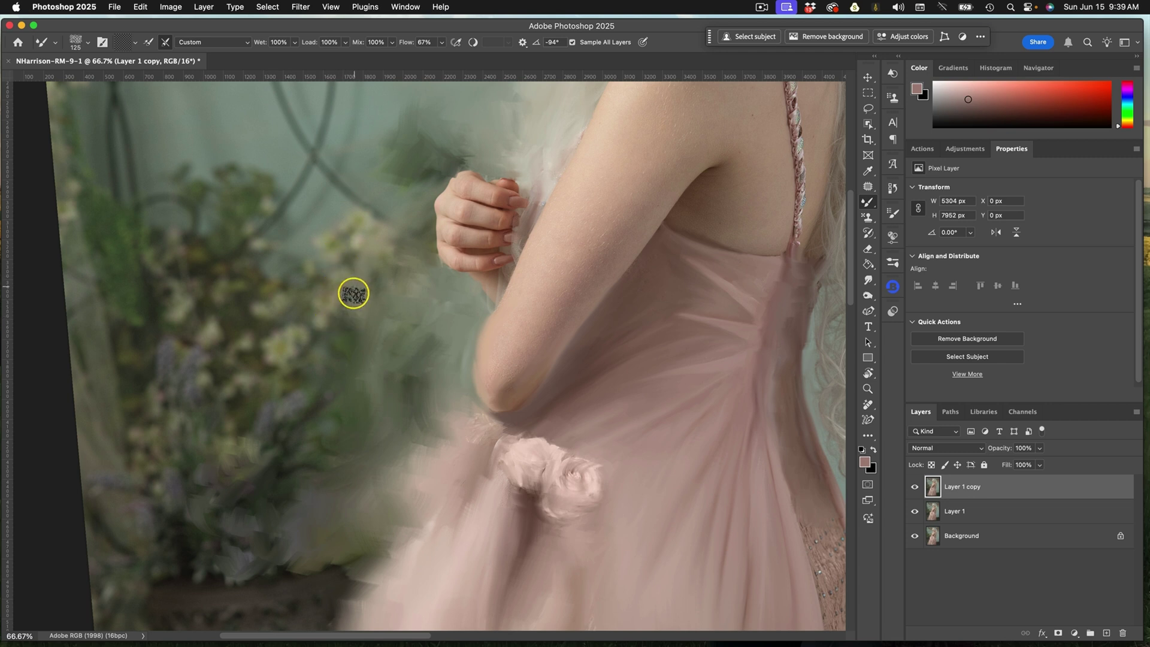
Blend the blurred flowers, lavender and leaves beside the figure into soft canvas-textured strokes, working down to the planter rim.
{"action": "key", "text": "super+equal"}
{"action": "key", "text": "super+equal"}
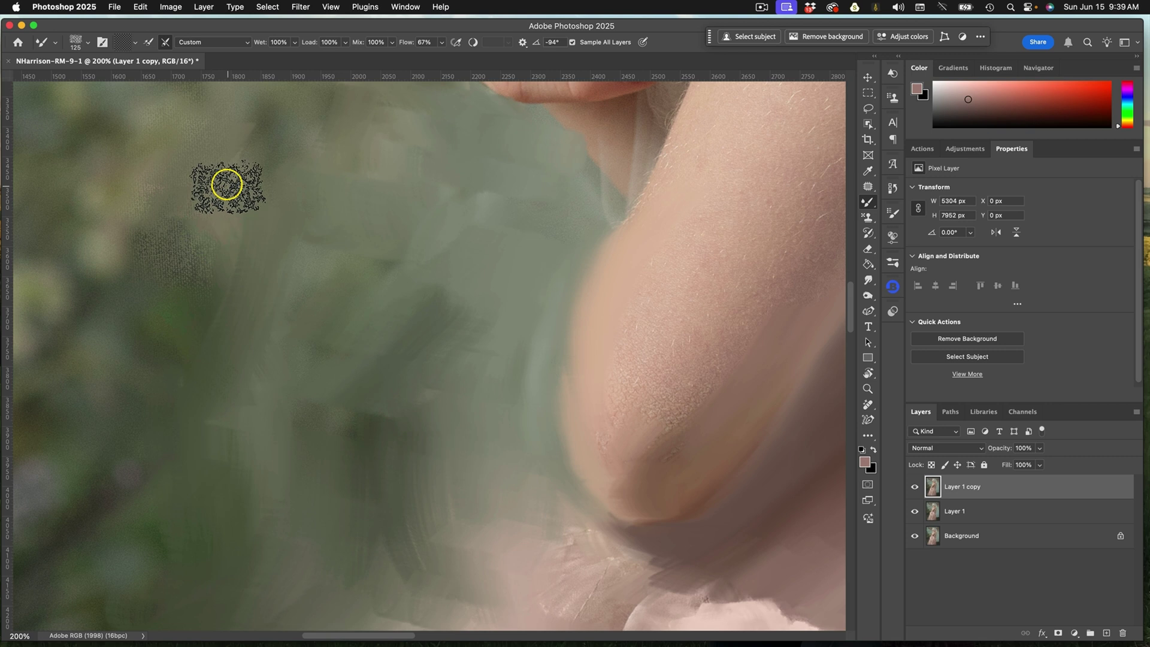
{"action": "left_click_drag", "start_coordinate": [411, 270], "coordinate": [668, 180]}
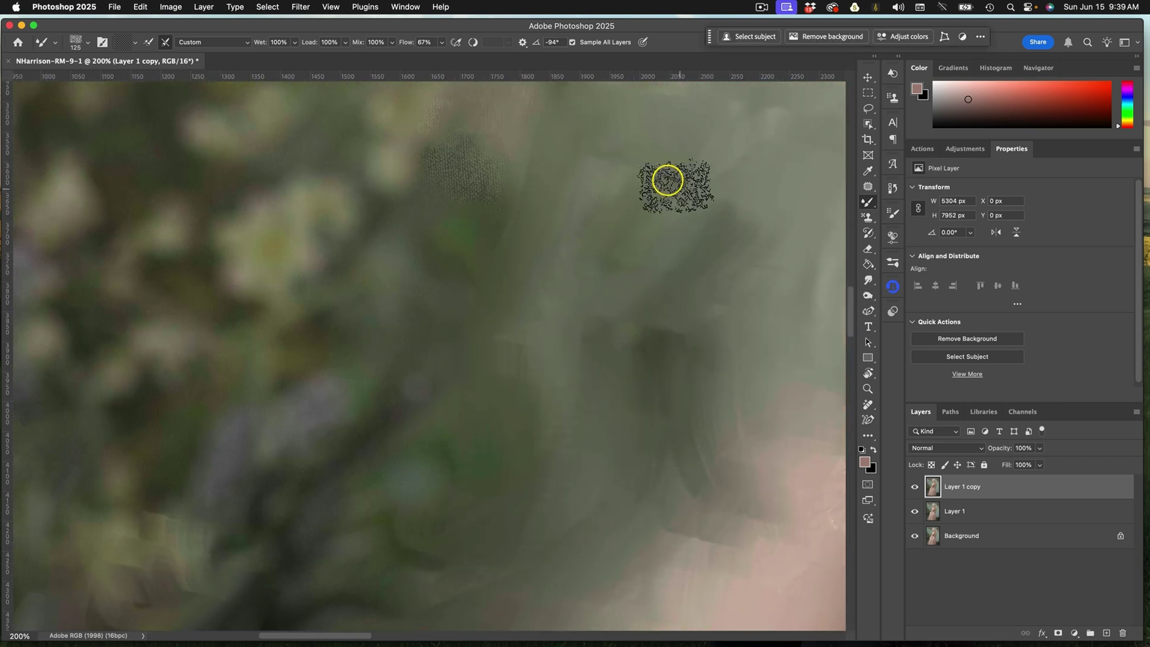
{"action": "mouse_move", "coordinate": [422, 354]}
{"action": "left_mouse_down"}
{"action": "mouse_move", "coordinate": [364, 398]}
{"action": "mouse_move", "coordinate": [338, 391]}
{"action": "mouse_move", "coordinate": [333, 363]}
{"action": "mouse_move", "coordinate": [307, 382]}
{"action": "mouse_move", "coordinate": [334, 463]}
{"action": "mouse_move", "coordinate": [319, 458]}
{"action": "mouse_move", "coordinate": [366, 432]}
{"action": "left_mouse_up"}
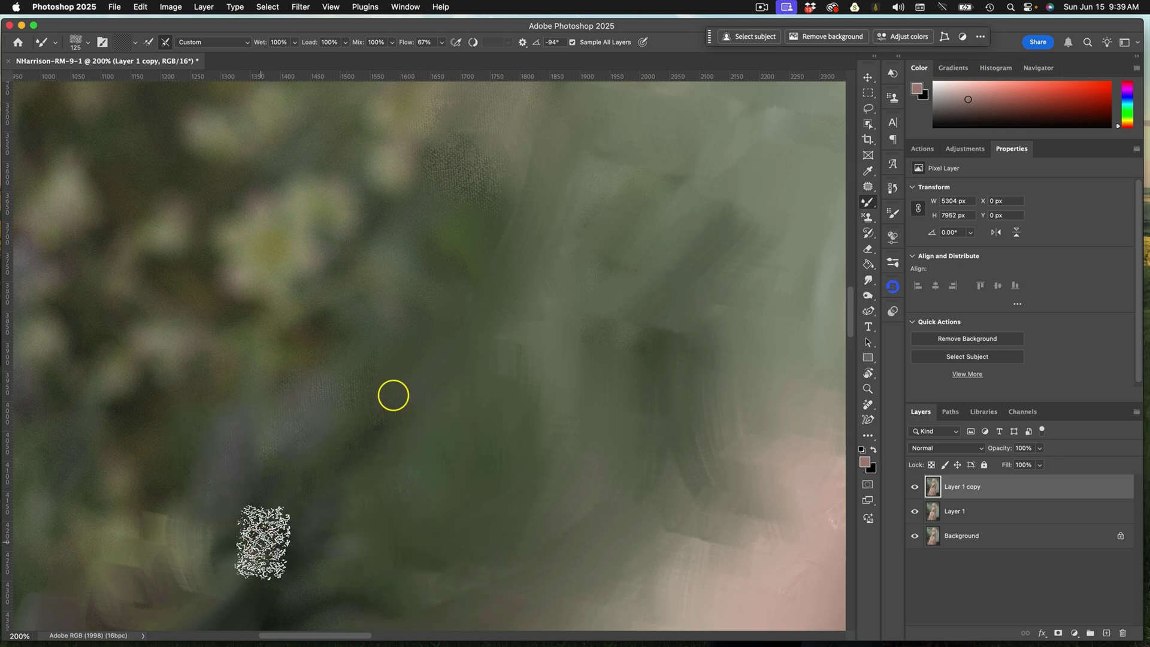
{"action": "scroll", "coordinate": [662, 336], "scroll_direction": "left", "scroll_amount": 10}
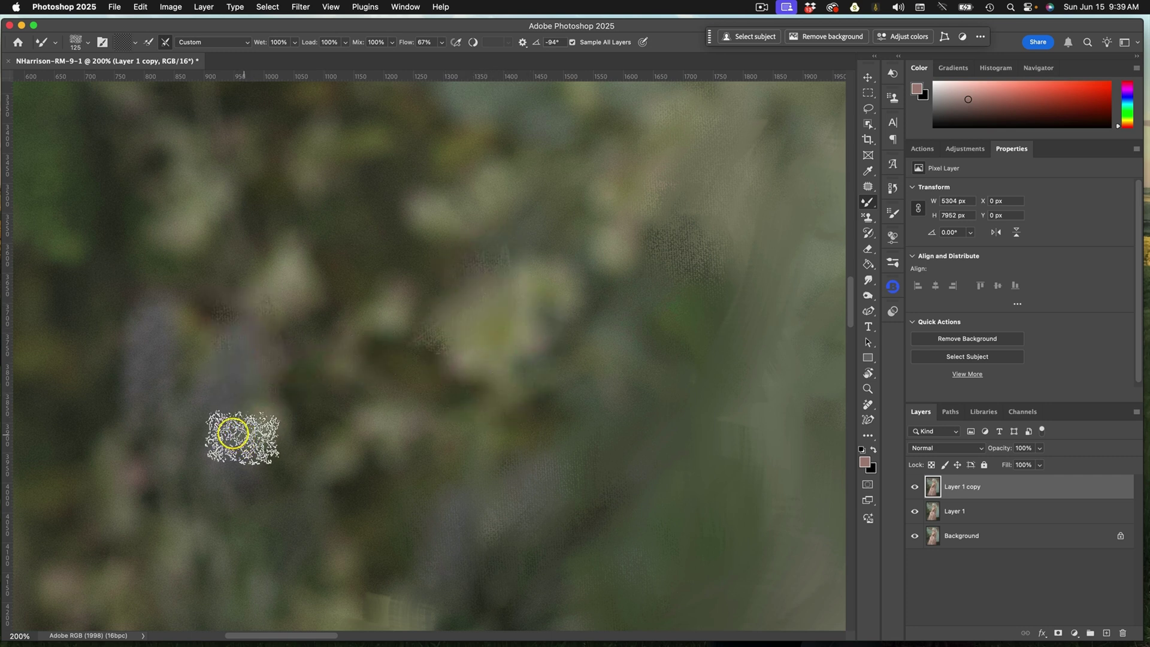
{"action": "mouse_move", "coordinate": [232, 433]}
{"action": "left_mouse_down"}
{"action": "mouse_move", "coordinate": [165, 345]}
{"action": "mouse_move", "coordinate": [131, 328]}
{"action": "mouse_move", "coordinate": [236, 407]}
{"action": "mouse_move", "coordinate": [223, 443]}
{"action": "mouse_move", "coordinate": [266, 547]}
{"action": "left_mouse_up"}
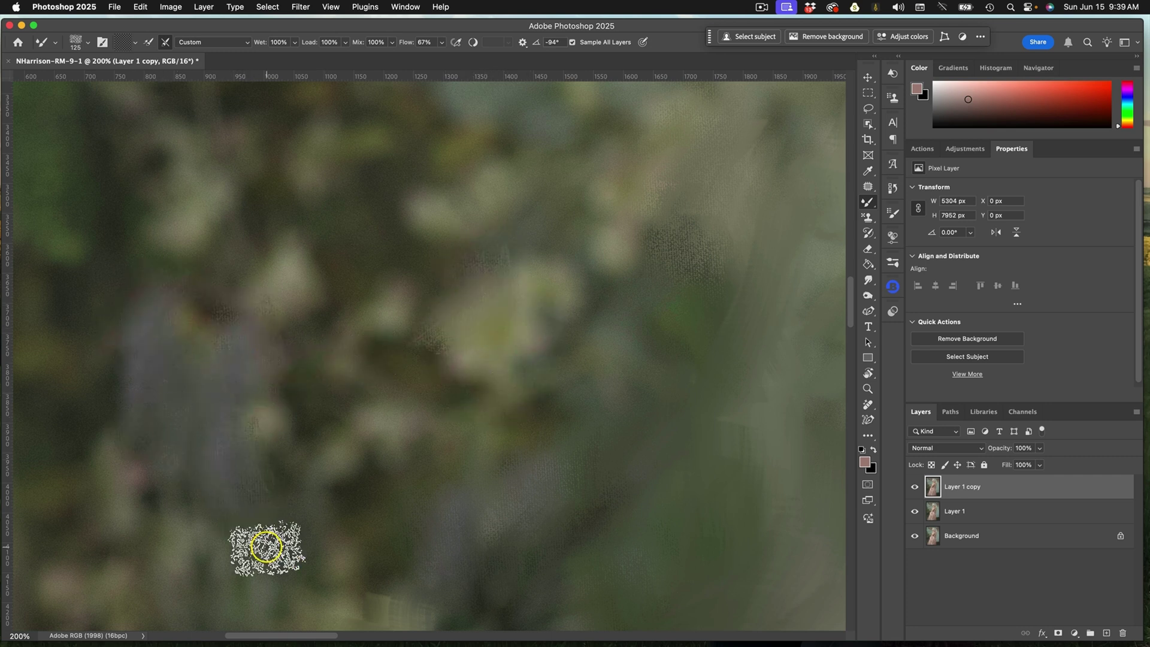
{"action": "scroll", "coordinate": [488, 437], "scroll_direction": "left", "scroll_amount": 5}
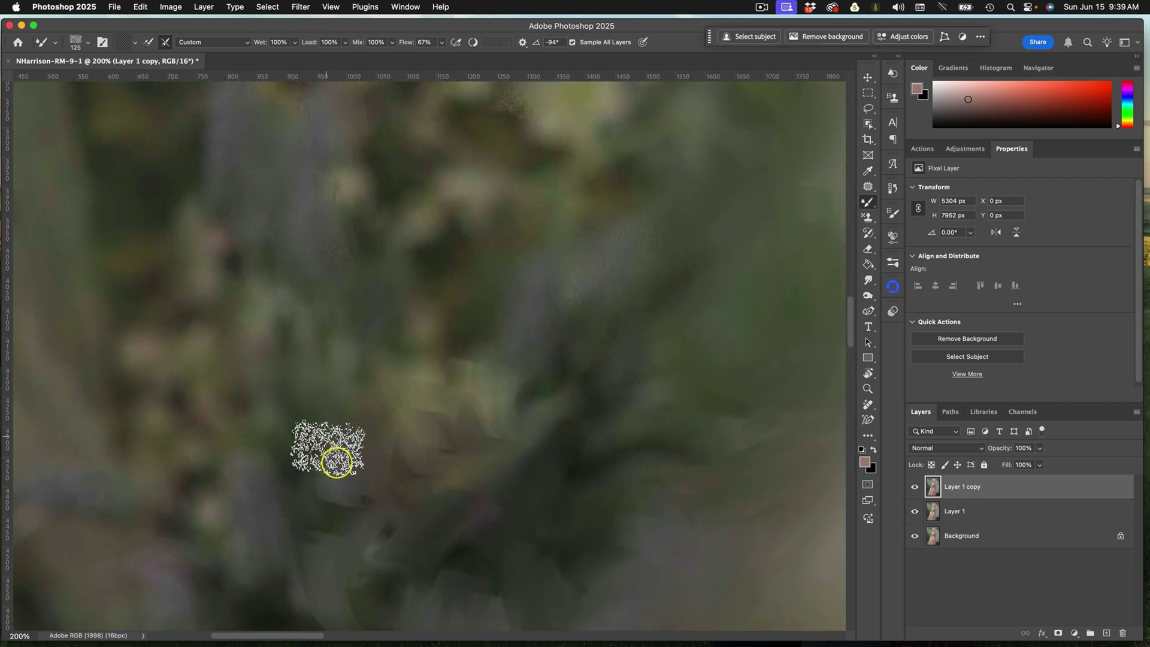
{"action": "scroll", "coordinate": [552, 372], "scroll_direction": "down", "scroll_amount": 5}
{"action": "scroll", "coordinate": [552, 372], "scroll_direction": "left", "scroll_amount": 2}
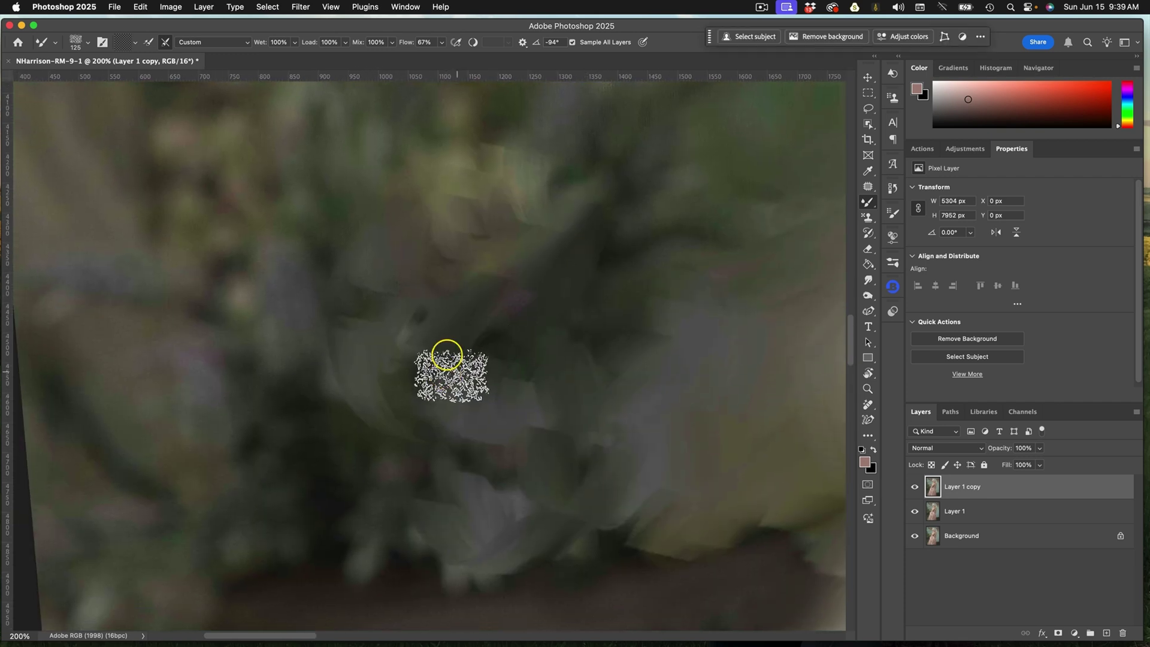
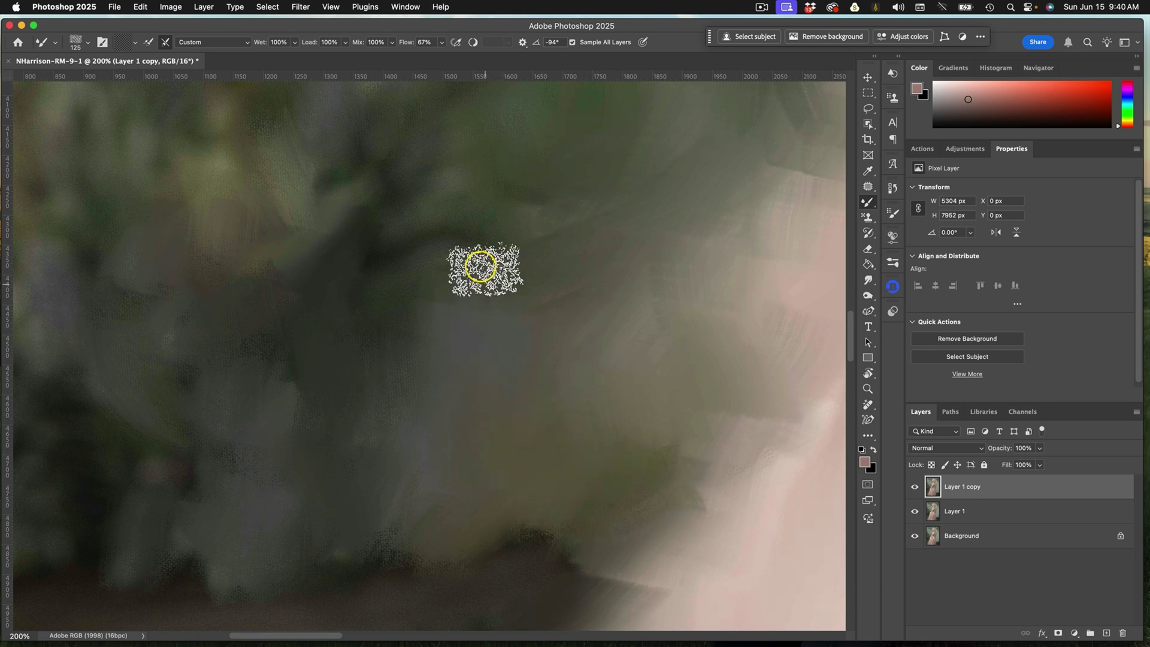
Blend the dark foliage next to the skirt and elbow, and streak the pale yellow blossoms with canvas-textured strokes.
{"action": "left_click_drag", "start_coordinate": [469, 245], "coordinate": [479, 454]}
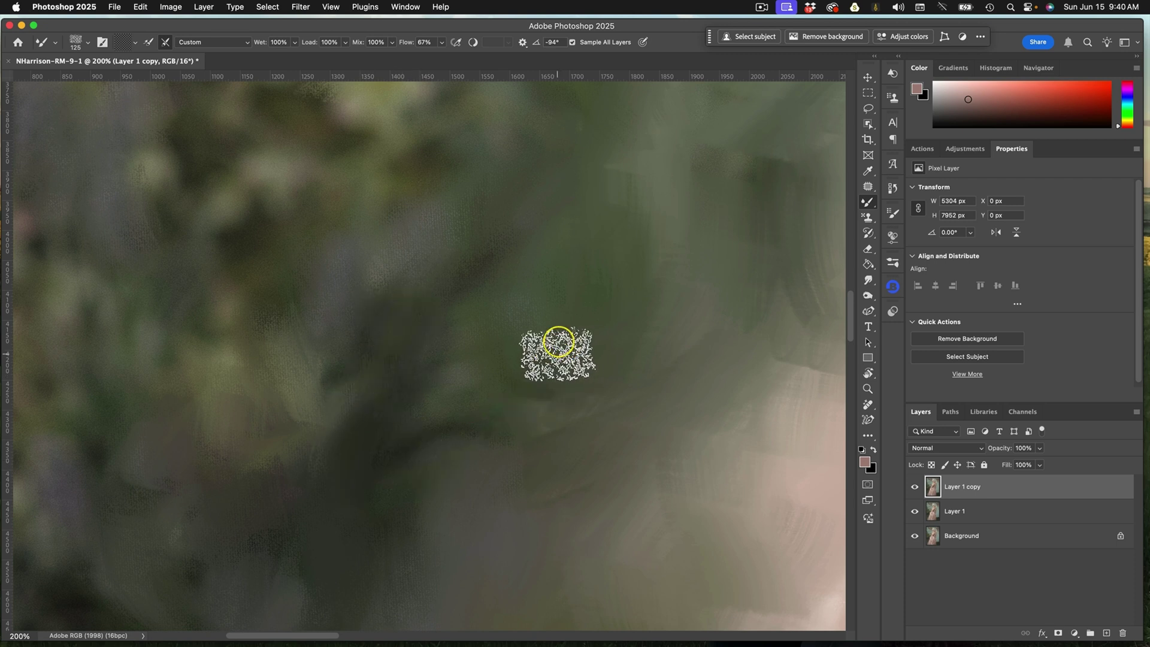
{"action": "left_click_drag", "start_coordinate": [557, 419], "coordinate": [600, 484]}
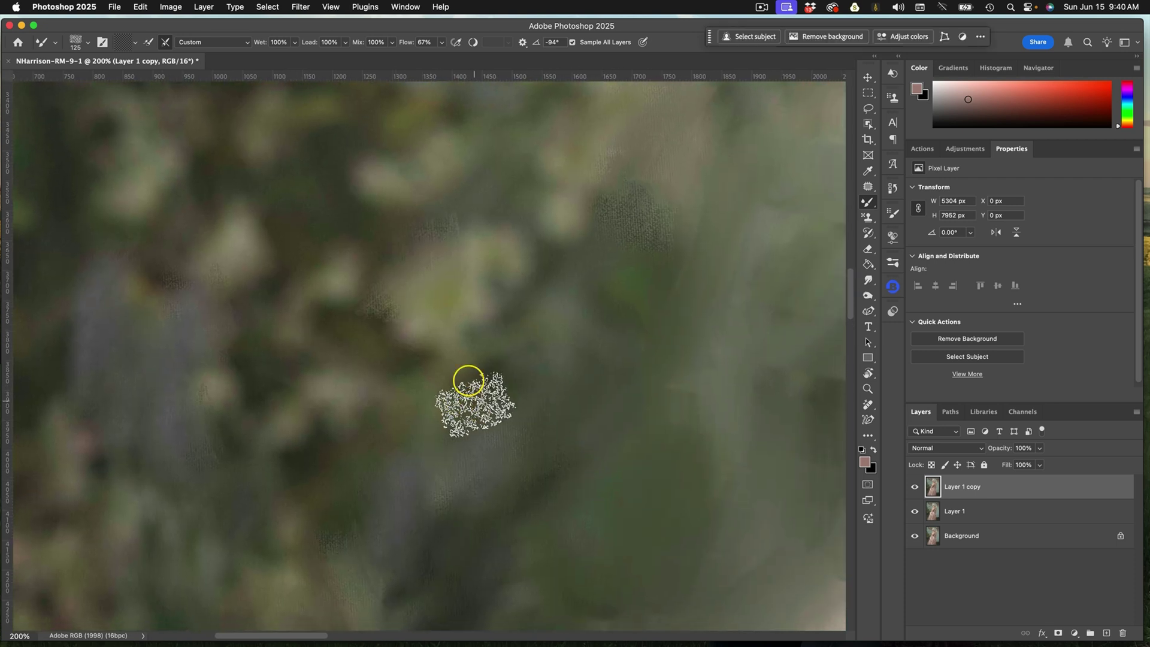
{"action": "left_click_drag", "start_coordinate": [391, 329], "coordinate": [581, 332]}
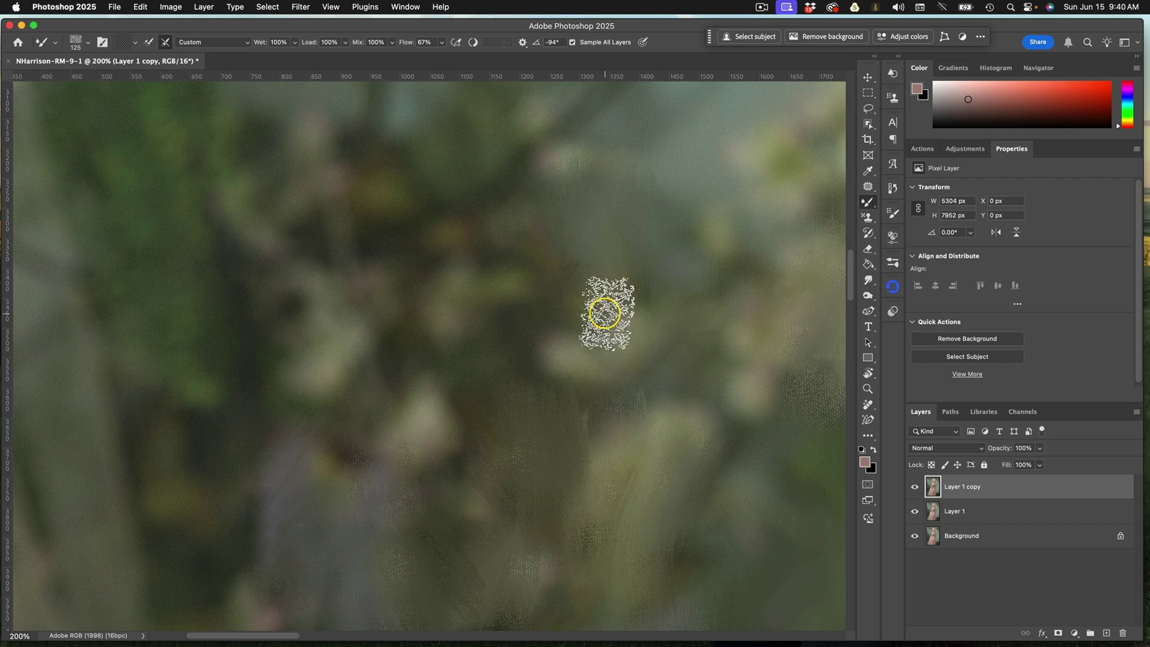
{"action": "key", "text": "super+minus"}
{"action": "left_click_drag", "start_coordinate": [605, 313], "coordinate": [473, 290]}
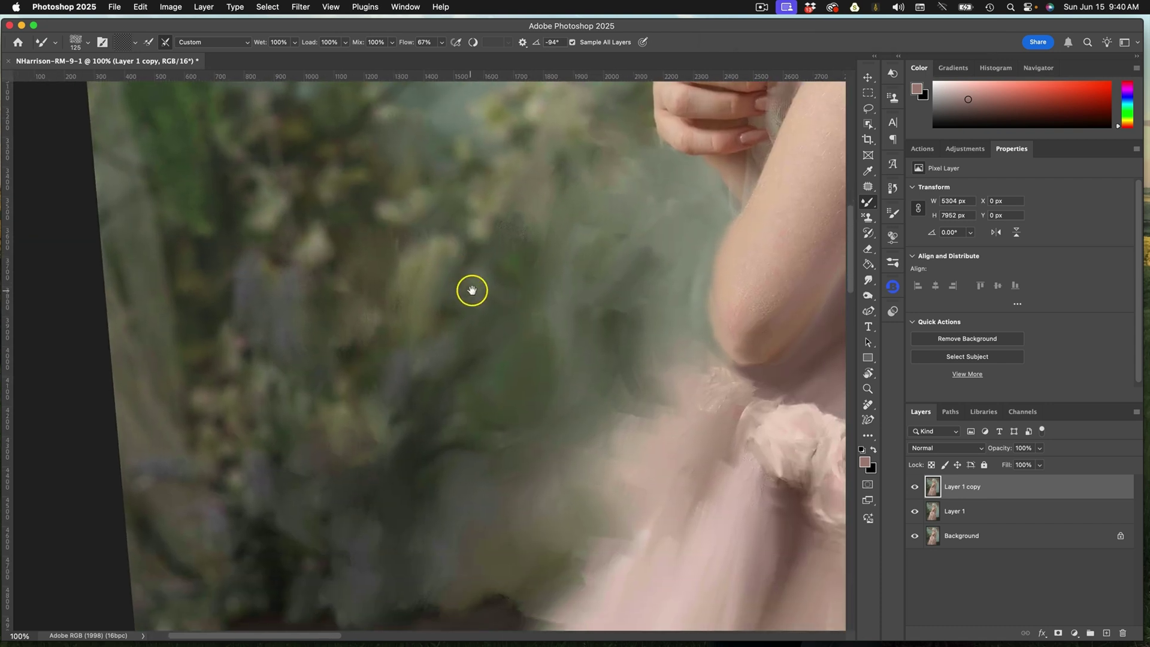
{"action": "key", "text": "super+plus"}
{"action": "key", "text": "super+plus"}
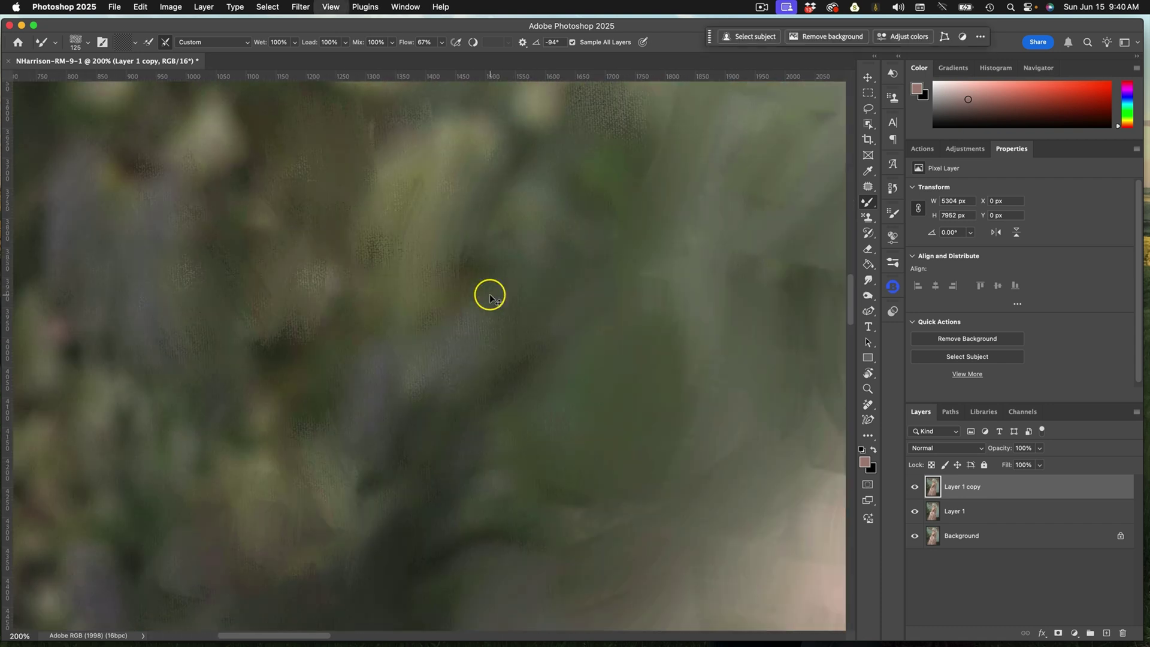
{"action": "left_click_drag", "start_coordinate": [326, 393], "coordinate": [719, 222]}
{"action": "left_click_drag", "start_coordinate": [387, 374], "coordinate": [648, 391]}
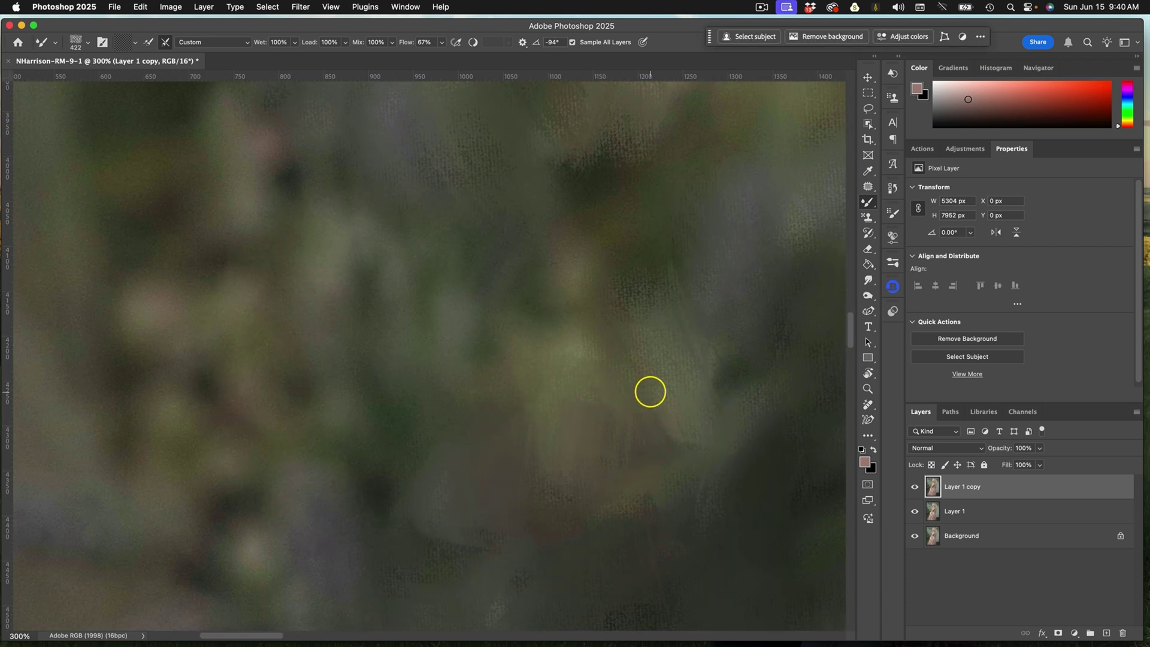
Paint over the dark metal rings in the teal backdrop with broad, large-brush strokes to fade them into the background.
{"action": "key", "text": "super+minus"}
{"action": "key", "text": "super+minus"}
{"action": "key", "text": "super+minus"}
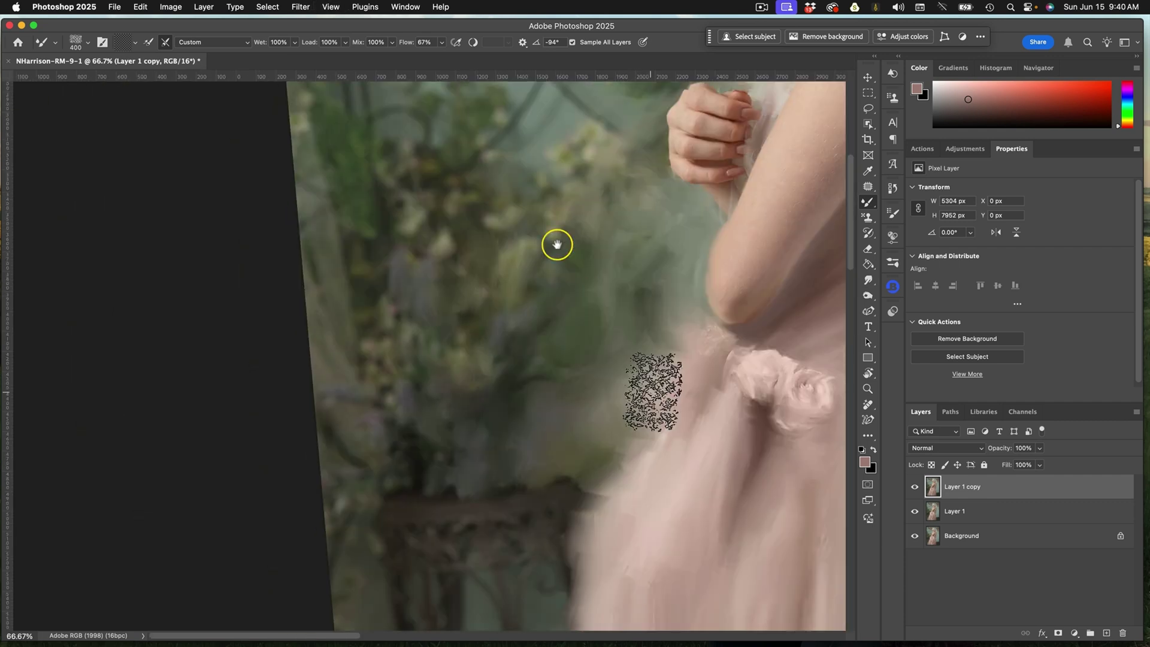
{"action": "left_click_drag", "start_coordinate": [557, 245], "coordinate": [493, 523]}
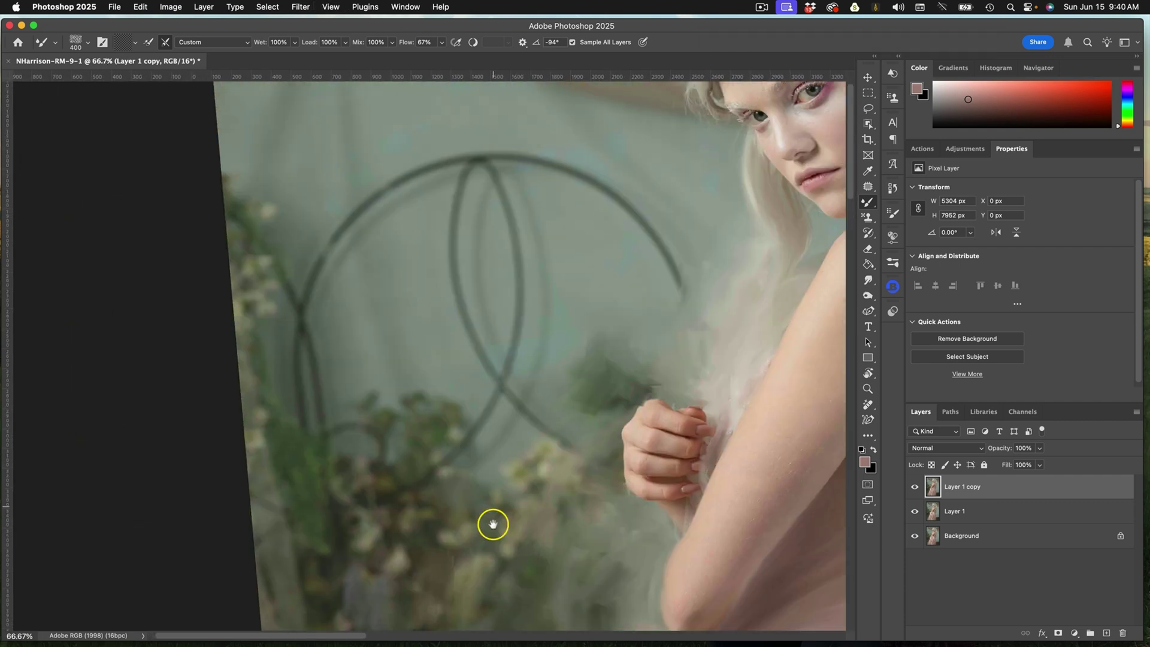
{"action": "mouse_move", "coordinate": [492, 326]}
{"action": "left_mouse_down"}
{"action": "mouse_move", "coordinate": [515, 319]}
{"action": "mouse_move", "coordinate": [569, 245]}
{"action": "mouse_move", "coordinate": [515, 380]}
{"action": "mouse_move", "coordinate": [527, 382]}
{"action": "mouse_move", "coordinate": [496, 276]}
{"action": "mouse_move", "coordinate": [541, 395]}
{"action": "mouse_move", "coordinate": [491, 343]}
{"action": "mouse_move", "coordinate": [472, 177]}
{"action": "mouse_move", "coordinate": [484, 251]}
{"action": "mouse_move", "coordinate": [462, 231]}
{"action": "mouse_move", "coordinate": [420, 263]}
{"action": "mouse_move", "coordinate": [409, 203]}
{"action": "mouse_move", "coordinate": [399, 208]}
{"action": "mouse_move", "coordinate": [431, 342]}
{"action": "mouse_move", "coordinate": [487, 168]}
{"action": "mouse_move", "coordinate": [516, 190]}
{"action": "mouse_move", "coordinate": [554, 293]}
{"action": "mouse_move", "coordinate": [532, 195]}
{"action": "mouse_move", "coordinate": [540, 173]}
{"action": "mouse_move", "coordinate": [537, 309]}
{"action": "mouse_move", "coordinate": [552, 361]}
{"action": "left_mouse_up"}
{"action": "key", "text": "super+1"}
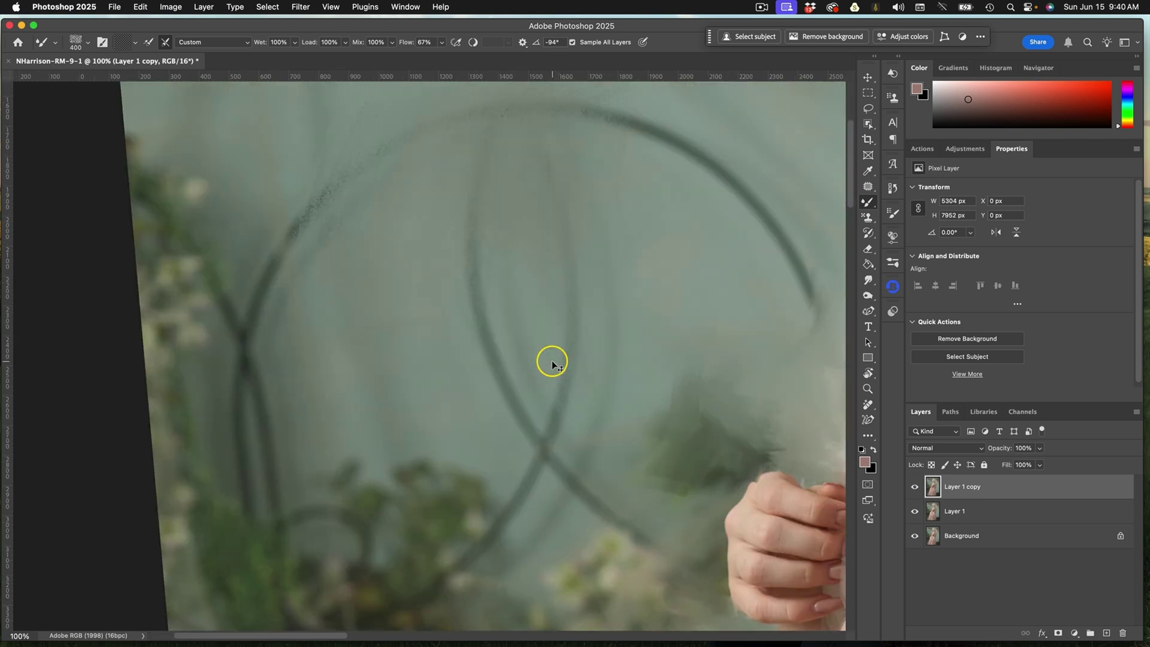
{"action": "left_click_drag", "start_coordinate": [378, 290], "coordinate": [481, 287]}
{"action": "mouse_move", "coordinate": [343, 241]}
{"action": "left_mouse_down"}
{"action": "mouse_move", "coordinate": [292, 208]}
{"action": "mouse_move", "coordinate": [298, 349]}
{"action": "mouse_move", "coordinate": [309, 350]}
{"action": "mouse_move", "coordinate": [305, 385]}
{"action": "mouse_move", "coordinate": [282, 416]}
{"action": "mouse_move", "coordinate": [226, 269]}
{"action": "mouse_move", "coordinate": [182, 212]}
{"action": "mouse_move", "coordinate": [275, 506]}
{"action": "mouse_move", "coordinate": [241, 303]}
{"action": "mouse_move", "coordinate": [223, 266]}
{"action": "mouse_move", "coordinate": [249, 354]}
{"action": "mouse_move", "coordinate": [174, 170]}
{"action": "mouse_move", "coordinate": [470, 482]}
{"action": "mouse_move", "coordinate": [416, 378]}
{"action": "mouse_move", "coordinate": [288, 293]}
{"action": "mouse_move", "coordinate": [292, 418]}
{"action": "mouse_move", "coordinate": [495, 228]}
{"action": "left_mouse_up"}
Reduce the mixer brush size to 200 px and blend away the crossing ring lines down to the flower tops.
{"action": "key", "text": "bracketleft"}
{"action": "key", "text": "bracketleft"}
{"action": "key", "text": "bracketleft"}
{"action": "key", "text": "bracketleft"}
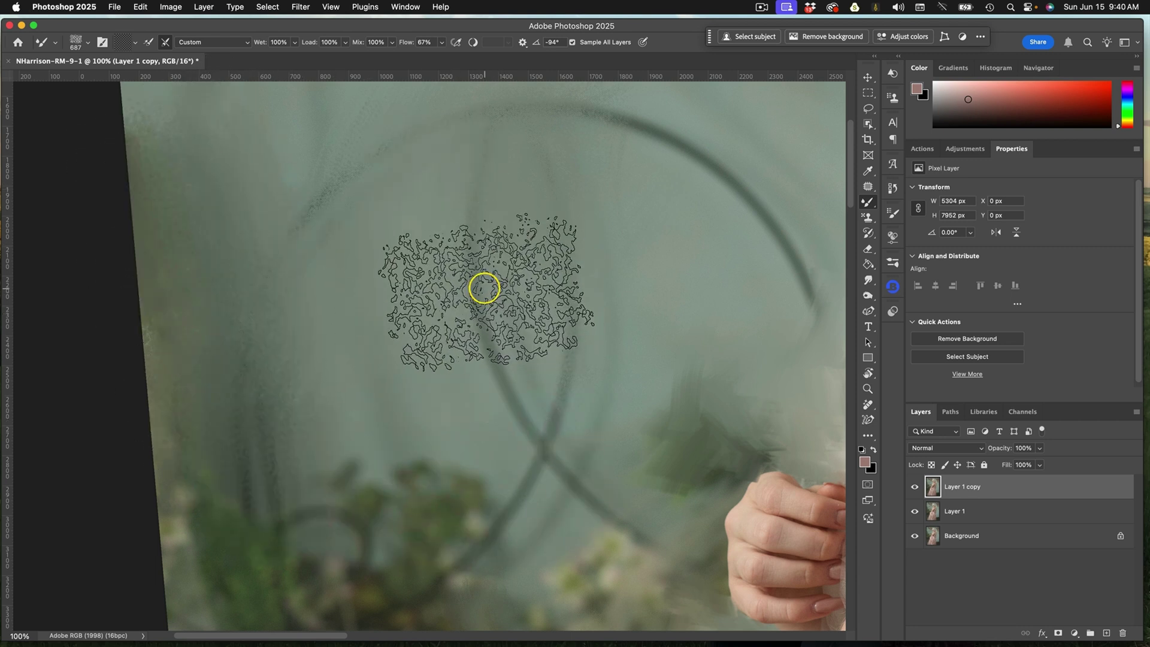
{"action": "key", "text": "bracketleft"}
{"action": "key", "text": "bracketleft"}
{"action": "key", "text": "bracketleft"}
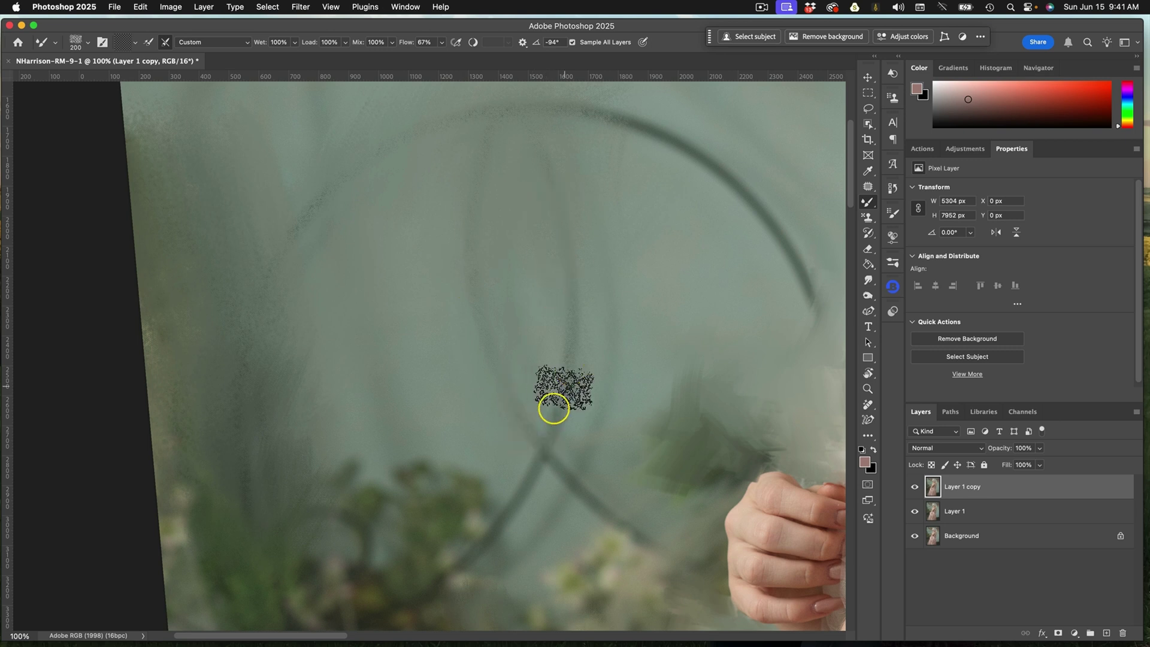
{"action": "scroll", "coordinate": [599, 435], "scroll_direction": "down", "scroll_amount": 8}
{"action": "scroll", "coordinate": [599, 435], "scroll_direction": "right", "scroll_amount": 3}
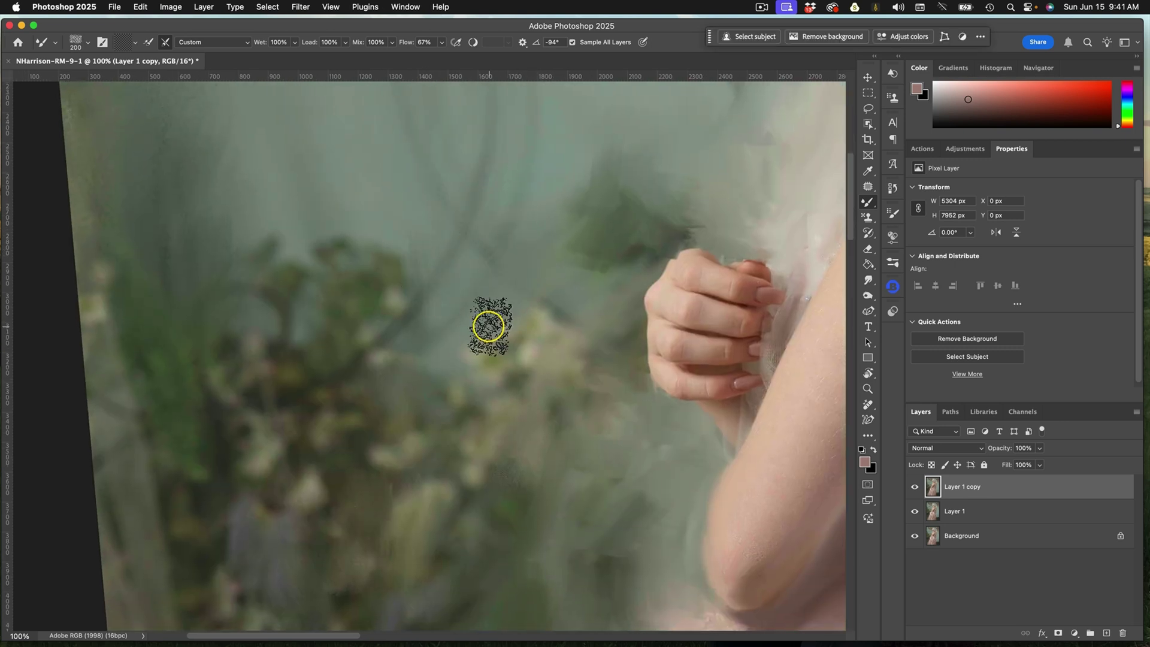
Switch the mixer brush to NH Chalky from the Paint No Tool Brushes set.
{"action": "left_click", "coordinate": [899, 260]}
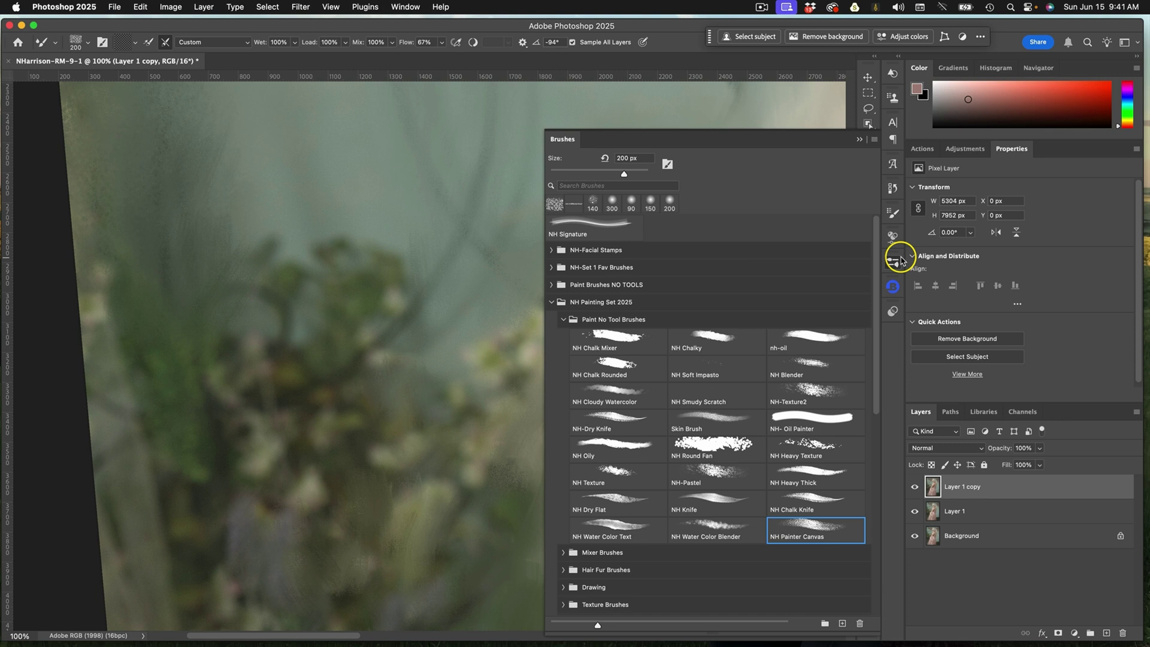
{"action": "left_click", "coordinate": [728, 335]}
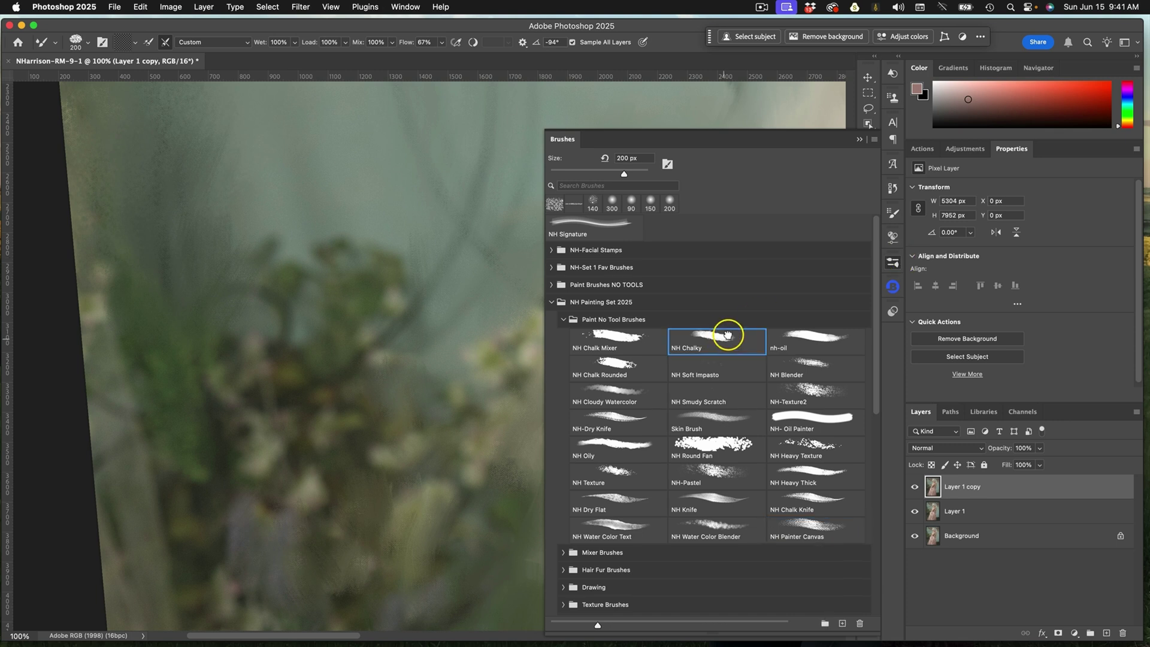
{"action": "left_click", "coordinate": [858, 141]}
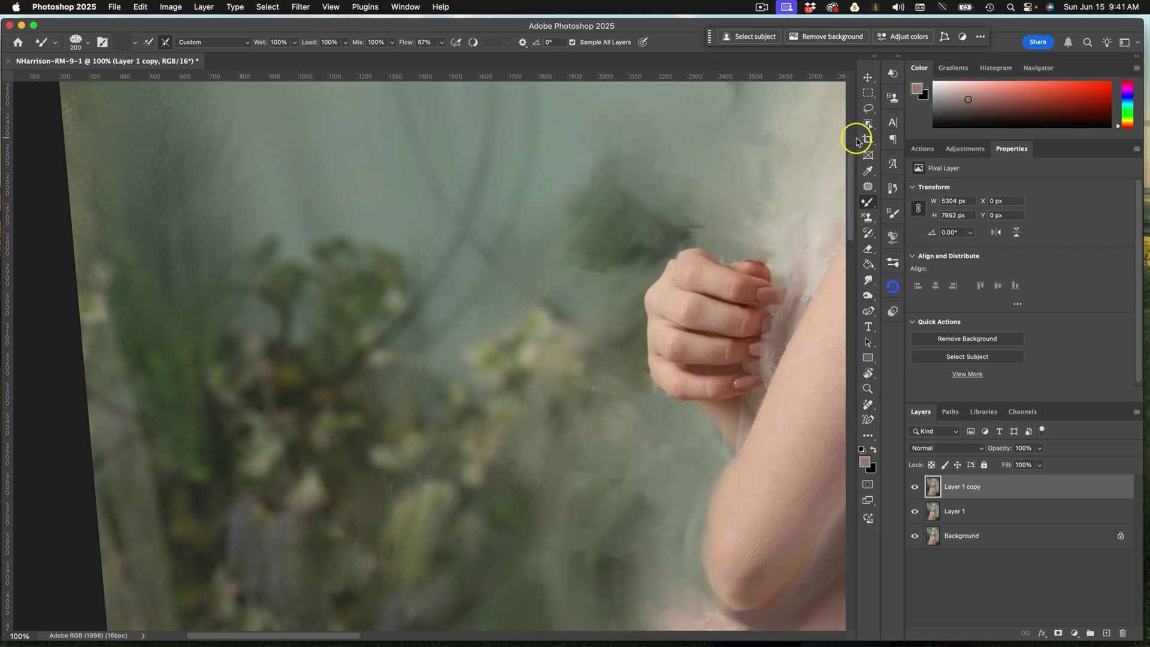
Blend the pale blossoms by the hand and the potted foliage down to the planter into loose chalky strokes.
{"action": "key", "text": "super+equal"}
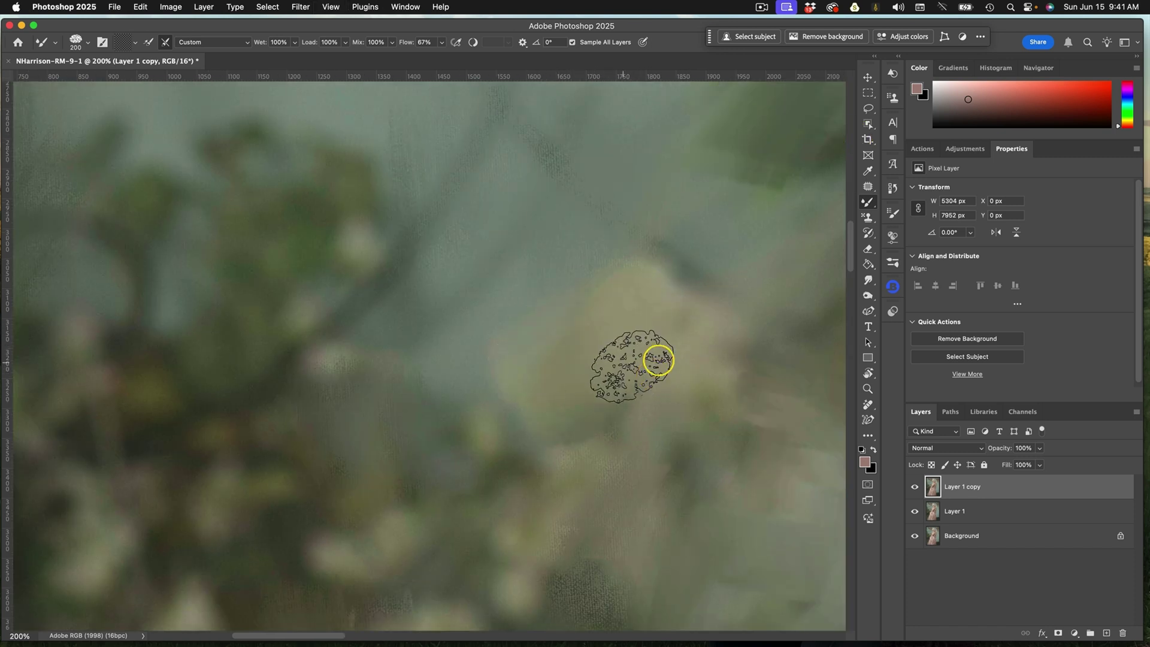
{"action": "mouse_move", "coordinate": [624, 286]}
{"action": "left_mouse_down"}
{"action": "mouse_move", "coordinate": [559, 373]}
{"action": "mouse_move", "coordinate": [494, 347]}
{"action": "mouse_move", "coordinate": [504, 365]}
{"action": "mouse_move", "coordinate": [626, 389]}
{"action": "mouse_move", "coordinate": [492, 433]}
{"action": "mouse_move", "coordinate": [441, 356]}
{"action": "mouse_move", "coordinate": [517, 440]}
{"action": "mouse_move", "coordinate": [430, 416]}
{"action": "mouse_move", "coordinate": [408, 365]}
{"action": "mouse_move", "coordinate": [389, 352]}
{"action": "mouse_move", "coordinate": [461, 467]}
{"action": "left_mouse_up"}
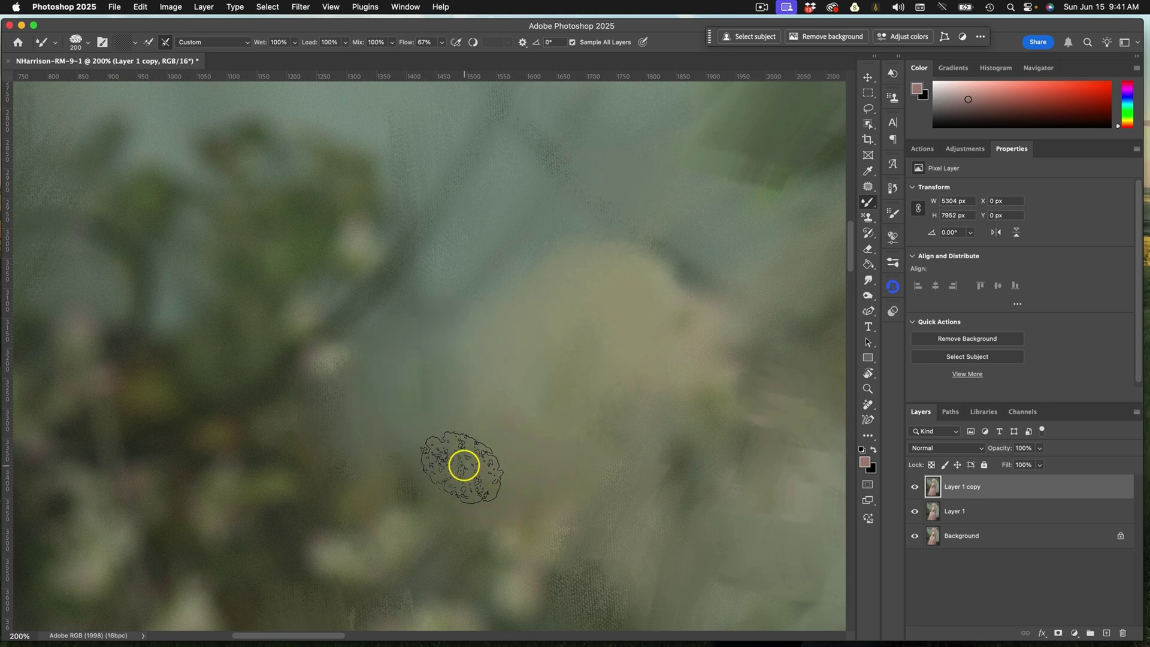
{"action": "scroll", "coordinate": [464, 466], "scroll_direction": "down", "scroll_amount": 3}
{"action": "mouse_move", "coordinate": [406, 318]}
{"action": "left_mouse_down"}
{"action": "mouse_move", "coordinate": [375, 313]}
{"action": "mouse_move", "coordinate": [379, 303]}
{"action": "mouse_move", "coordinate": [417, 311]}
{"action": "mouse_move", "coordinate": [384, 347]}
{"action": "mouse_move", "coordinate": [375, 310]}
{"action": "mouse_move", "coordinate": [343, 297]}
{"action": "mouse_move", "coordinate": [363, 342]}
{"action": "mouse_move", "coordinate": [350, 303]}
{"action": "mouse_move", "coordinate": [346, 336]}
{"action": "mouse_move", "coordinate": [363, 346]}
{"action": "mouse_move", "coordinate": [346, 359]}
{"action": "mouse_move", "coordinate": [315, 327]}
{"action": "mouse_move", "coordinate": [315, 373]}
{"action": "mouse_move", "coordinate": [309, 313]}
{"action": "mouse_move", "coordinate": [327, 284]}
{"action": "mouse_move", "coordinate": [312, 319]}
{"action": "mouse_move", "coordinate": [271, 314]}
{"action": "mouse_move", "coordinate": [283, 370]}
{"action": "mouse_move", "coordinate": [307, 345]}
{"action": "mouse_move", "coordinate": [324, 352]}
{"action": "mouse_move", "coordinate": [337, 400]}
{"action": "mouse_move", "coordinate": [375, 376]}
{"action": "mouse_move", "coordinate": [371, 365]}
{"action": "mouse_move", "coordinate": [338, 412]}
{"action": "mouse_move", "coordinate": [399, 355]}
{"action": "mouse_move", "coordinate": [341, 354]}
{"action": "mouse_move", "coordinate": [358, 282]}
{"action": "mouse_move", "coordinate": [409, 412]}
{"action": "mouse_move", "coordinate": [427, 397]}
{"action": "mouse_move", "coordinate": [390, 382]}
{"action": "mouse_move", "coordinate": [371, 438]}
{"action": "mouse_move", "coordinate": [348, 409]}
{"action": "mouse_move", "coordinate": [326, 417]}
{"action": "mouse_move", "coordinate": [342, 449]}
{"action": "mouse_move", "coordinate": [345, 438]}
{"action": "mouse_move", "coordinate": [350, 474]}
{"action": "mouse_move", "coordinate": [298, 410]}
{"action": "mouse_move", "coordinate": [333, 456]}
{"action": "mouse_move", "coordinate": [401, 301]}
{"action": "mouse_move", "coordinate": [383, 350]}
{"action": "mouse_move", "coordinate": [419, 339]}
{"action": "mouse_move", "coordinate": [434, 359]}
{"action": "mouse_move", "coordinate": [405, 411]}
{"action": "mouse_move", "coordinate": [443, 402]}
{"action": "mouse_move", "coordinate": [441, 370]}
{"action": "mouse_move", "coordinate": [496, 321]}
{"action": "mouse_move", "coordinate": [462, 336]}
{"action": "mouse_move", "coordinate": [495, 390]}
{"action": "mouse_move", "coordinate": [606, 260]}
{"action": "mouse_move", "coordinate": [504, 334]}
{"action": "mouse_move", "coordinate": [511, 267]}
{"action": "mouse_move", "coordinate": [504, 307]}
{"action": "mouse_move", "coordinate": [527, 300]}
{"action": "mouse_move", "coordinate": [531, 277]}
{"action": "mouse_move", "coordinate": [398, 492]}
{"action": "mouse_move", "coordinate": [372, 429]}
{"action": "mouse_move", "coordinate": [488, 328]}
{"action": "mouse_move", "coordinate": [473, 449]}
{"action": "mouse_move", "coordinate": [484, 312]}
{"action": "mouse_move", "coordinate": [455, 298]}
{"action": "mouse_move", "coordinate": [441, 331]}
{"action": "mouse_move", "coordinate": [346, 339]}
{"action": "left_mouse_up"}
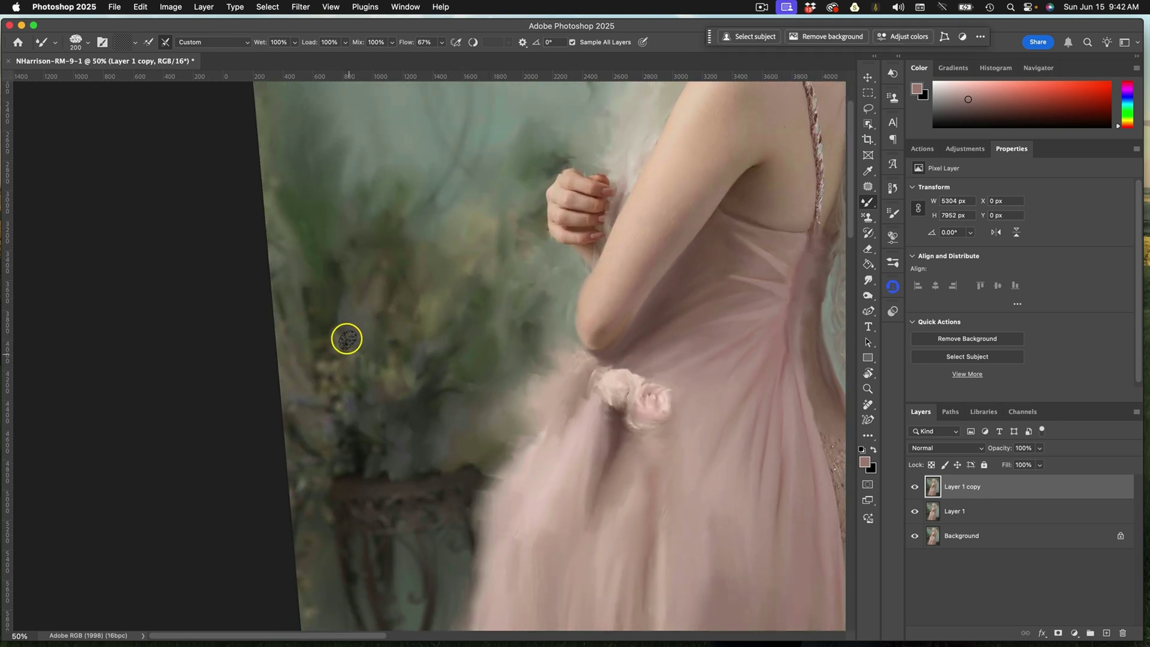
{"action": "mouse_move", "coordinate": [313, 296]}
{"action": "left_mouse_down"}
{"action": "mouse_move", "coordinate": [298, 277]}
{"action": "mouse_move", "coordinate": [282, 293]}
{"action": "mouse_move", "coordinate": [273, 213]}
{"action": "mouse_move", "coordinate": [293, 218]}
{"action": "mouse_move", "coordinate": [403, 388]}
{"action": "mouse_move", "coordinate": [398, 342]}
{"action": "mouse_move", "coordinate": [367, 359]}
{"action": "mouse_move", "coordinate": [323, 354]}
{"action": "mouse_move", "coordinate": [348, 405]}
{"action": "mouse_move", "coordinate": [298, 395]}
{"action": "mouse_move", "coordinate": [321, 434]}
{"action": "mouse_move", "coordinate": [346, 440]}
{"action": "left_mouse_up"}
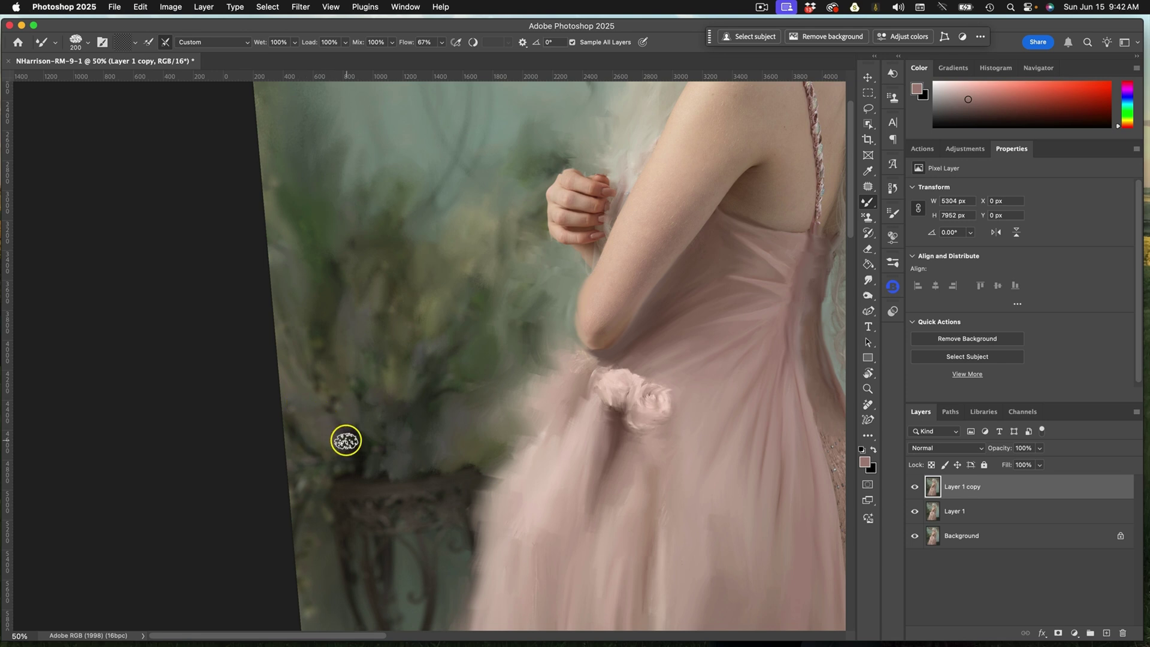
Add a new layer above Layer 1 copy and switch to the regular Brush tool with the NH Chalky brush.
{"action": "left_click", "coordinate": [1107, 632]}
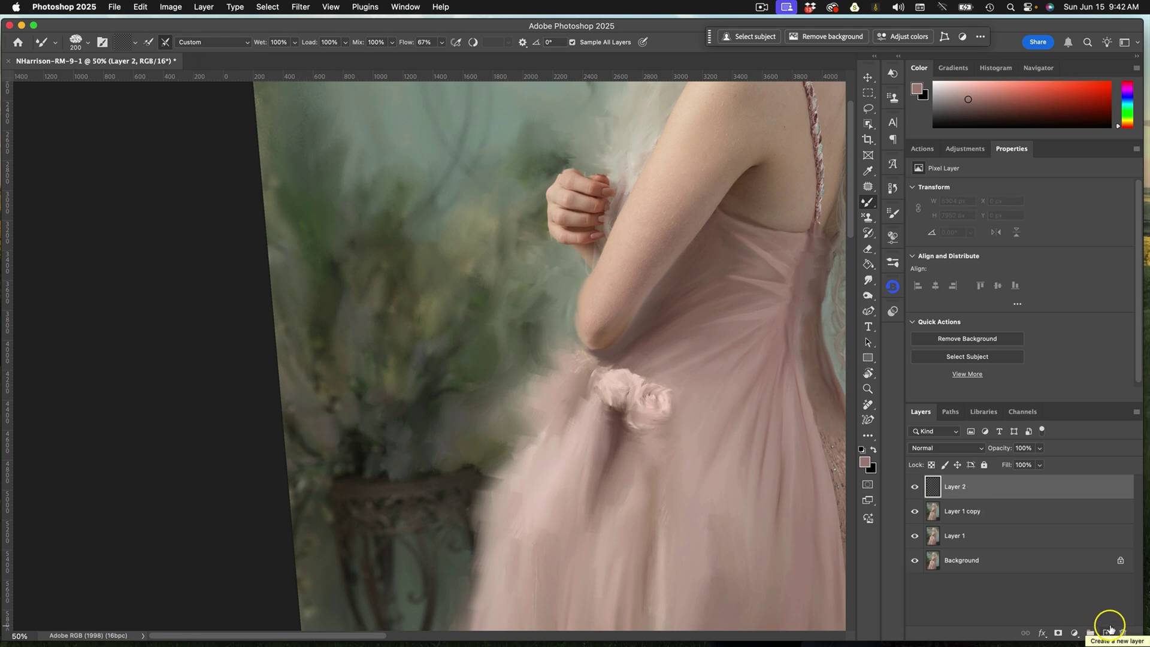
{"action": "right_click", "coordinate": [865, 204]}
{"action": "left_click", "coordinate": [900, 197]}
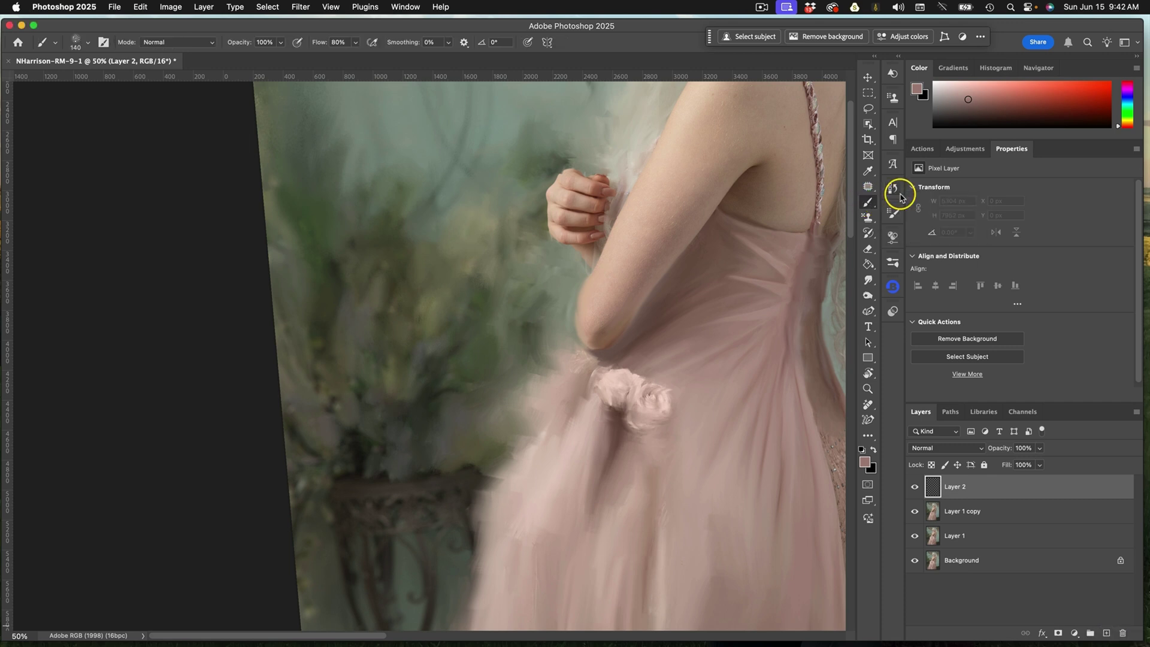
{"action": "left_click", "coordinate": [894, 261]}
{"action": "left_click", "coordinate": [729, 336]}
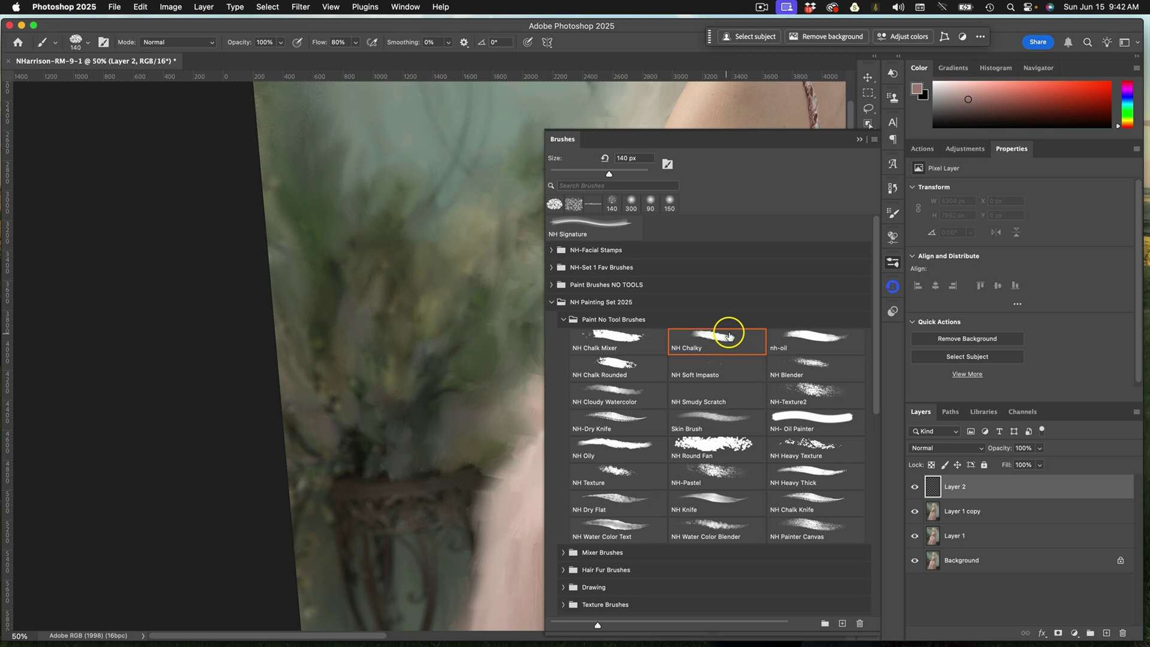
{"action": "left_click", "coordinate": [860, 140]}
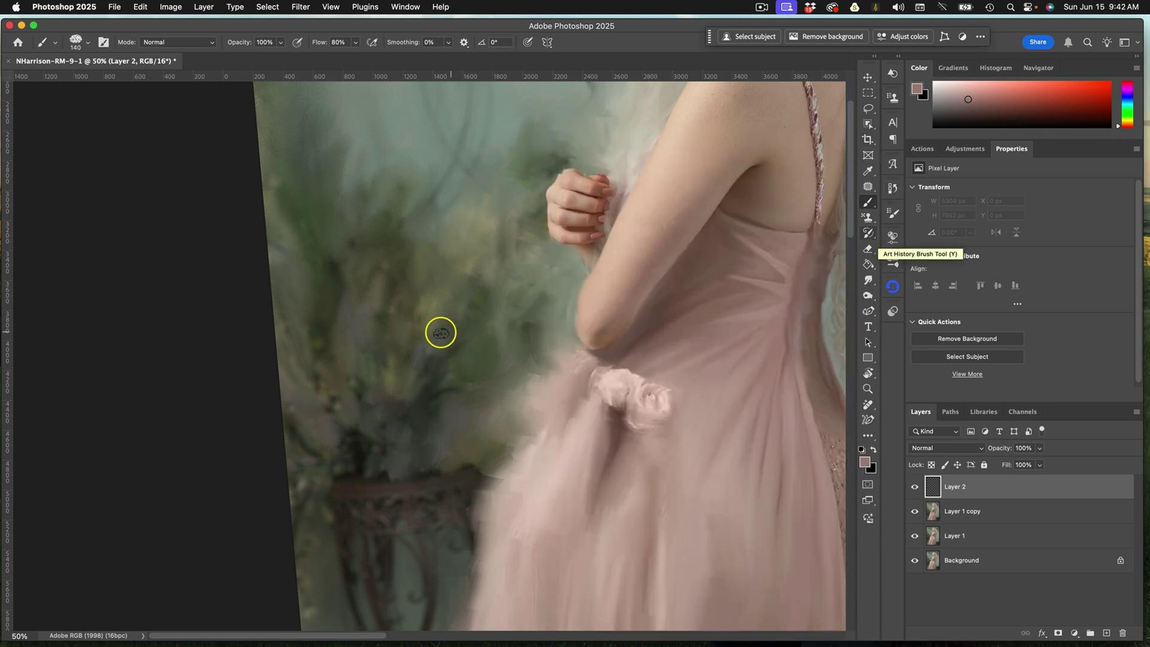
Choose a dark violet and dab the first small blossoms into the planter foliage, raising the brush flow from 15% to 47%.
{"action": "left_click", "coordinate": [422, 353], "text": "alt"}
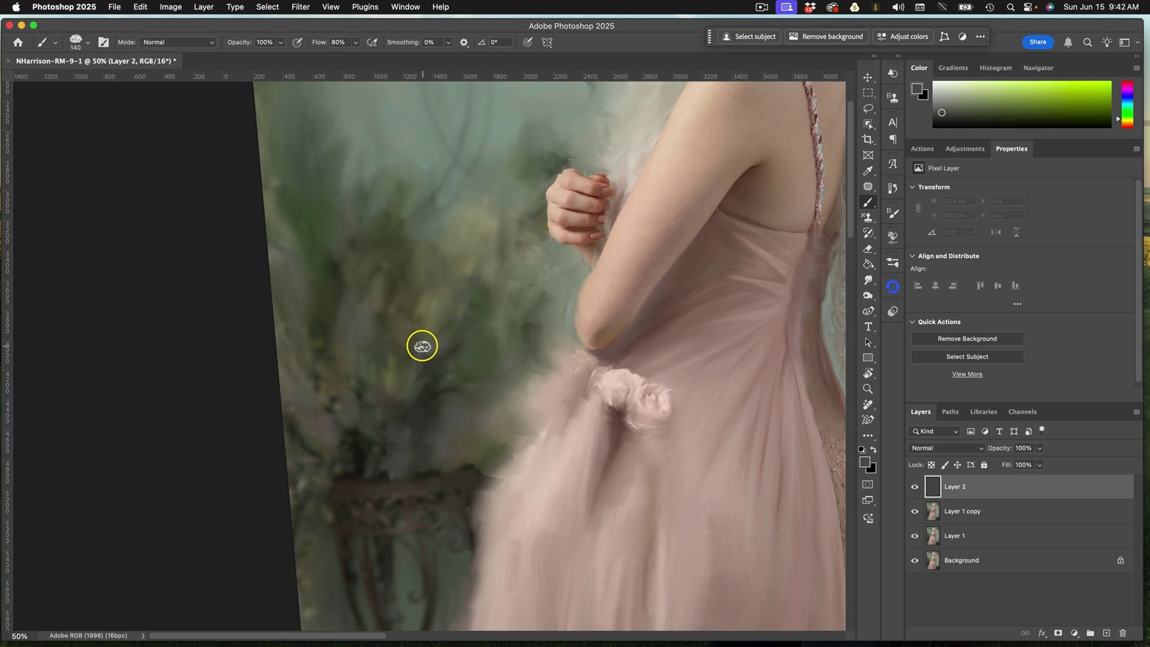
{"action": "left_click_drag", "start_coordinate": [1119, 123], "coordinate": [1121, 98]}
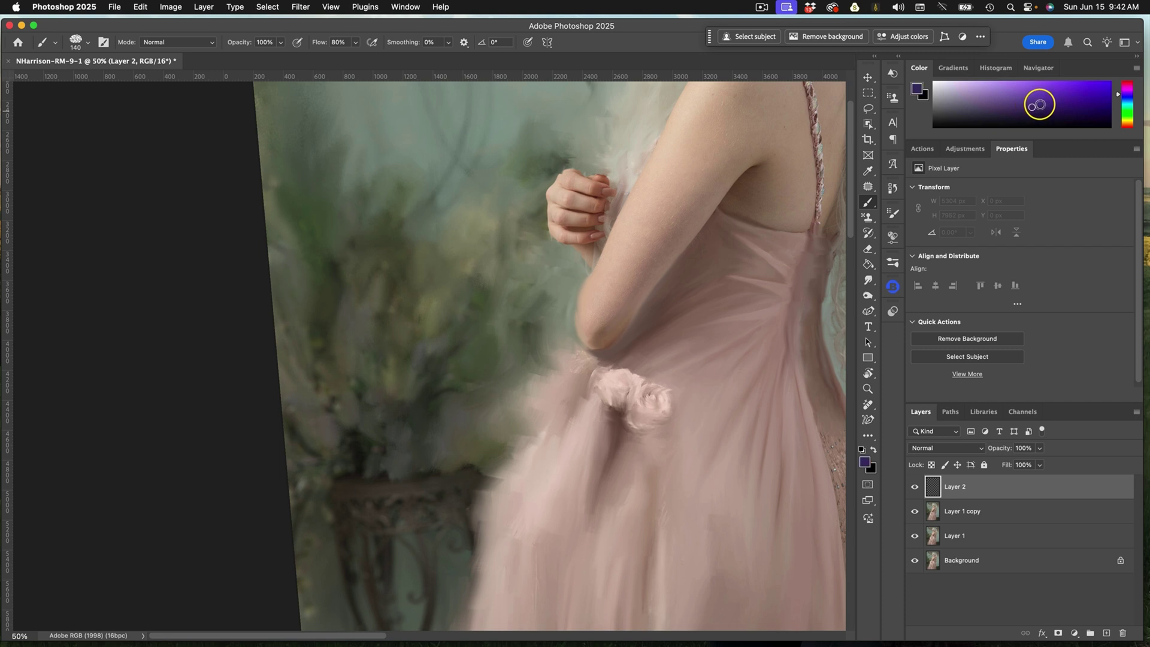
{"action": "left_click", "coordinate": [356, 43]}
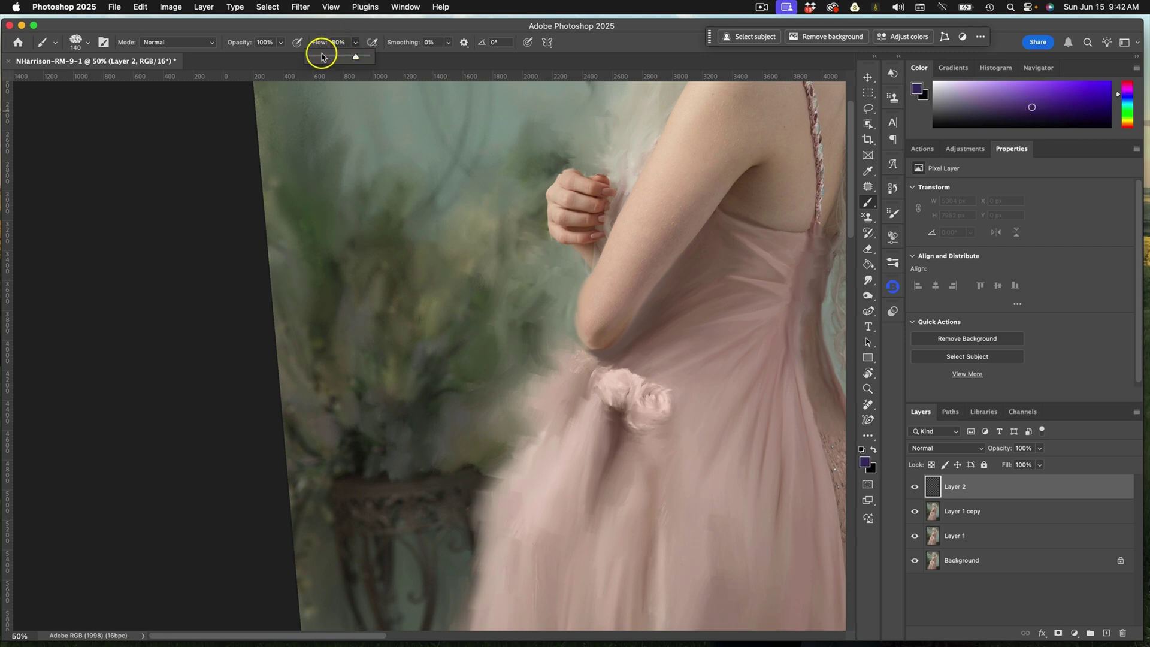
{"action": "left_click", "coordinate": [352, 403]}
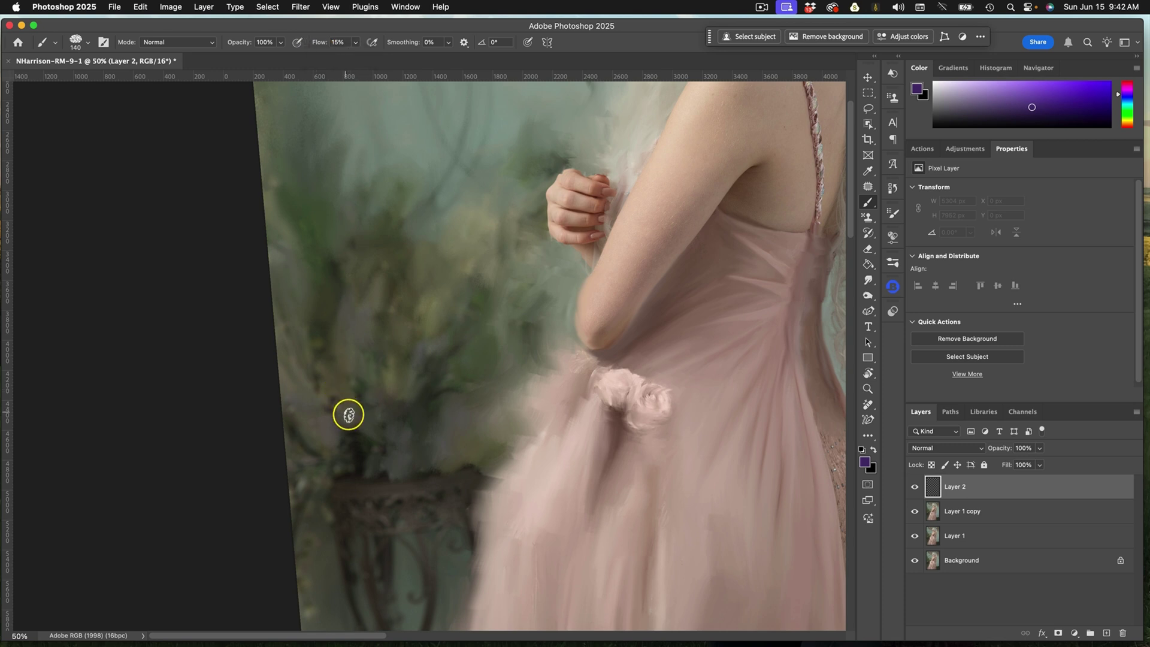
{"action": "left_click", "coordinate": [358, 409]}
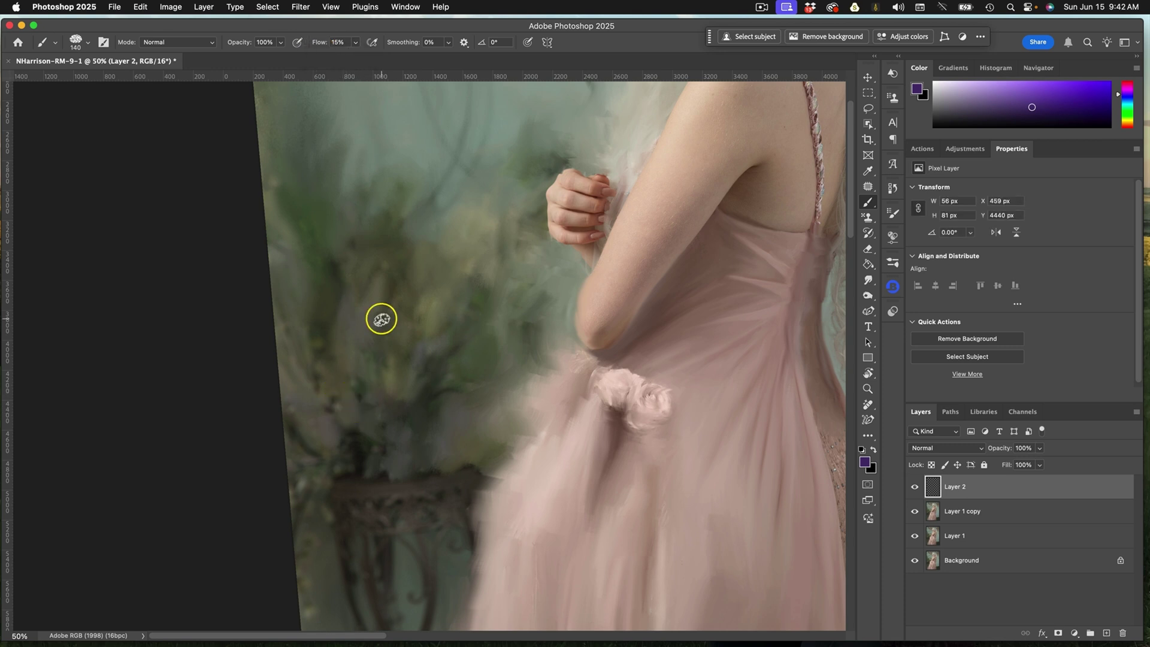
{"action": "key", "text": "shift+4"}
{"action": "key", "text": "shift+7"}
{"action": "left_click_drag", "start_coordinate": [352, 415], "coordinate": [349, 379]}
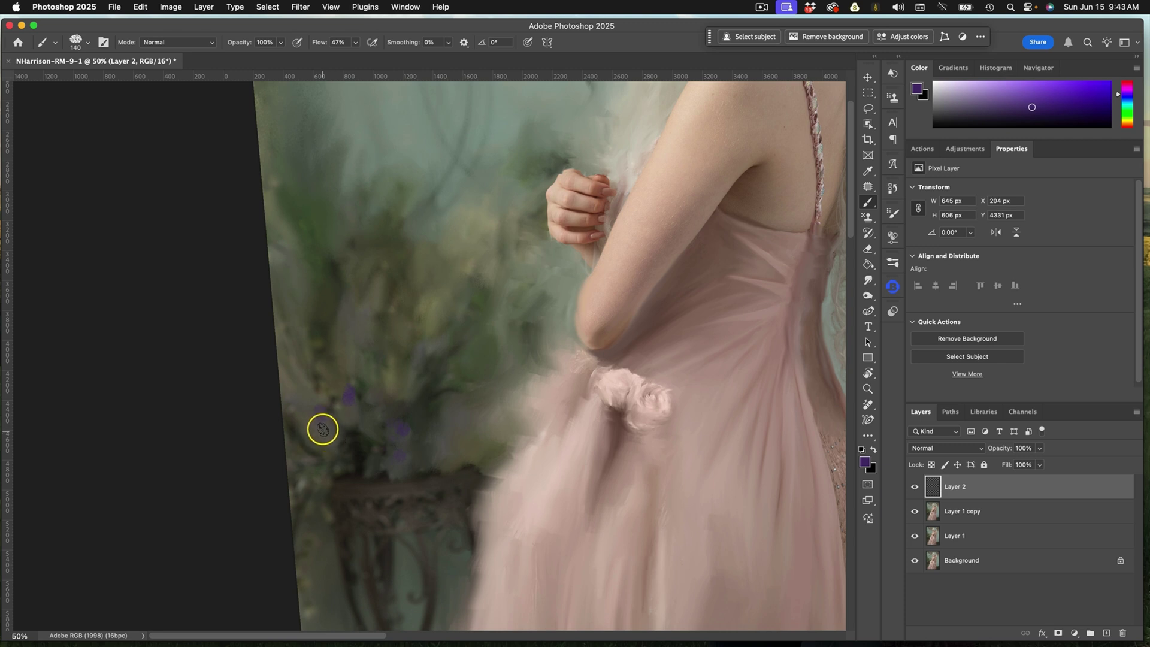
Set the brush flow to 82% and paint more dark violet blossoms higher up and across the potted foliage.
{"action": "left_click", "coordinate": [355, 42]}
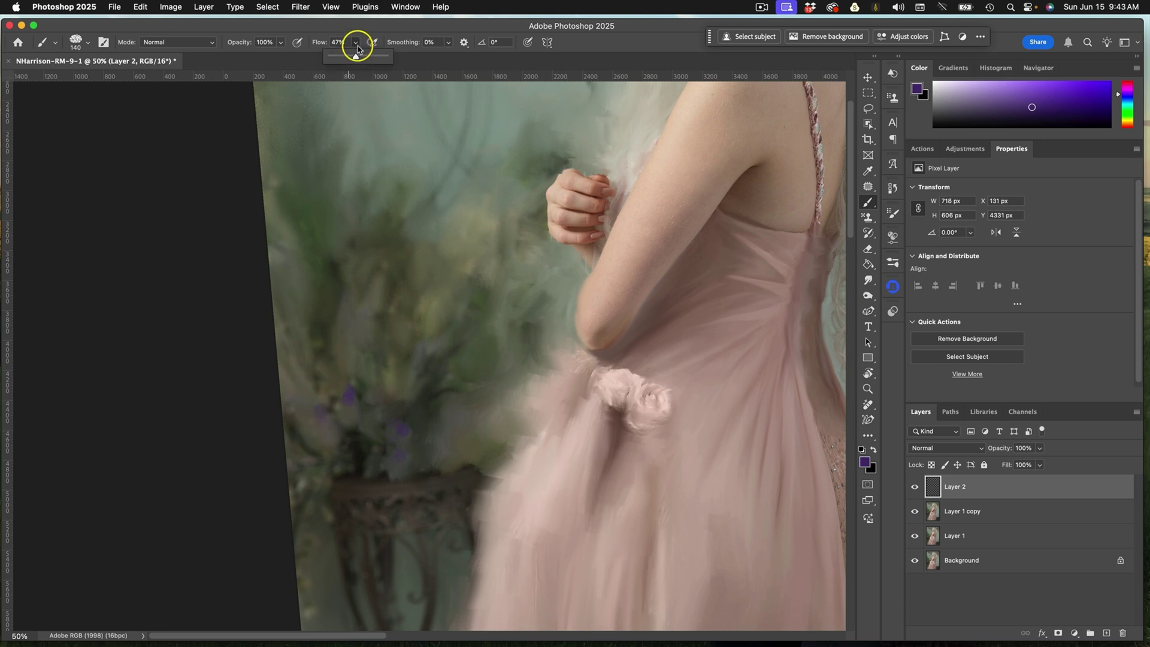
{"action": "left_click", "coordinate": [422, 343]}
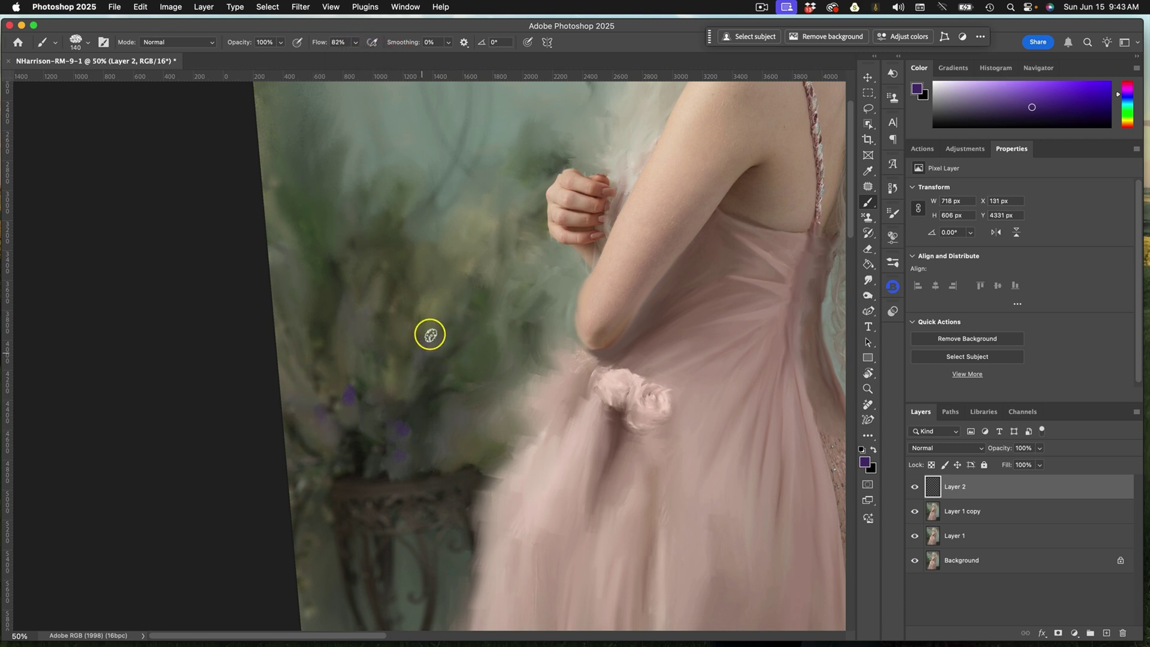
{"action": "left_click_drag", "start_coordinate": [425, 348], "coordinate": [411, 377]}
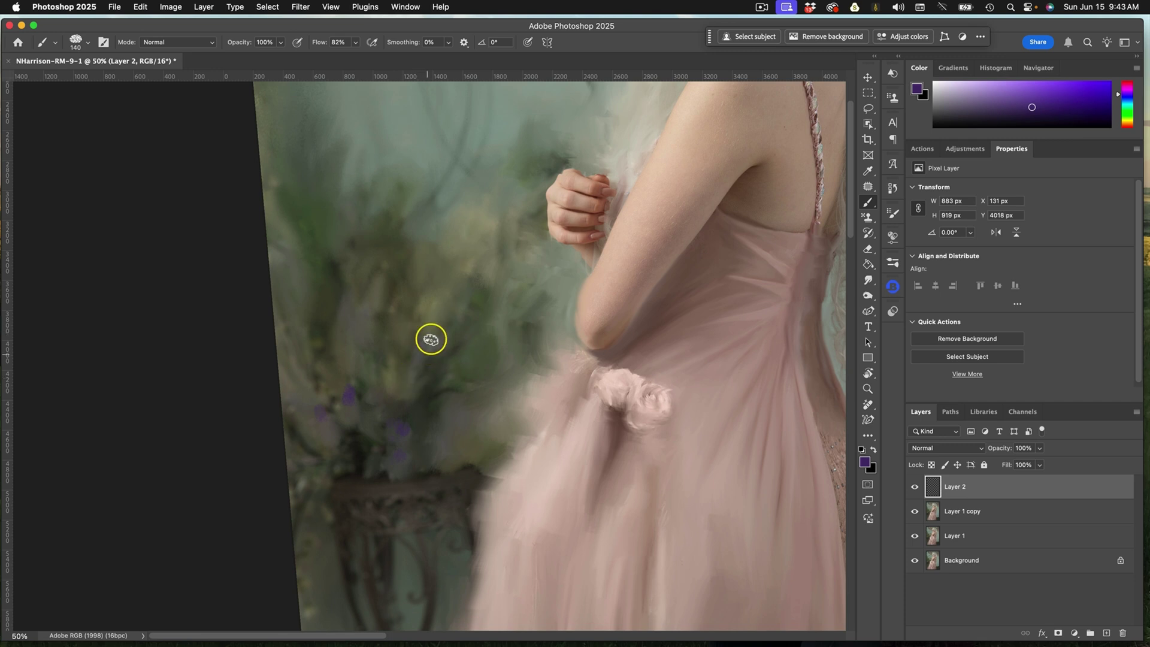
{"action": "mouse_move", "coordinate": [435, 307]}
{"action": "left_mouse_down"}
{"action": "mouse_move", "coordinate": [448, 413]}
{"action": "mouse_move", "coordinate": [463, 407]}
{"action": "mouse_move", "coordinate": [440, 434]}
{"action": "mouse_move", "coordinate": [346, 288]}
{"action": "mouse_move", "coordinate": [365, 351]}
{"action": "mouse_move", "coordinate": [366, 301]}
{"action": "mouse_move", "coordinate": [342, 307]}
{"action": "mouse_move", "coordinate": [358, 344]}
{"action": "left_mouse_up"}
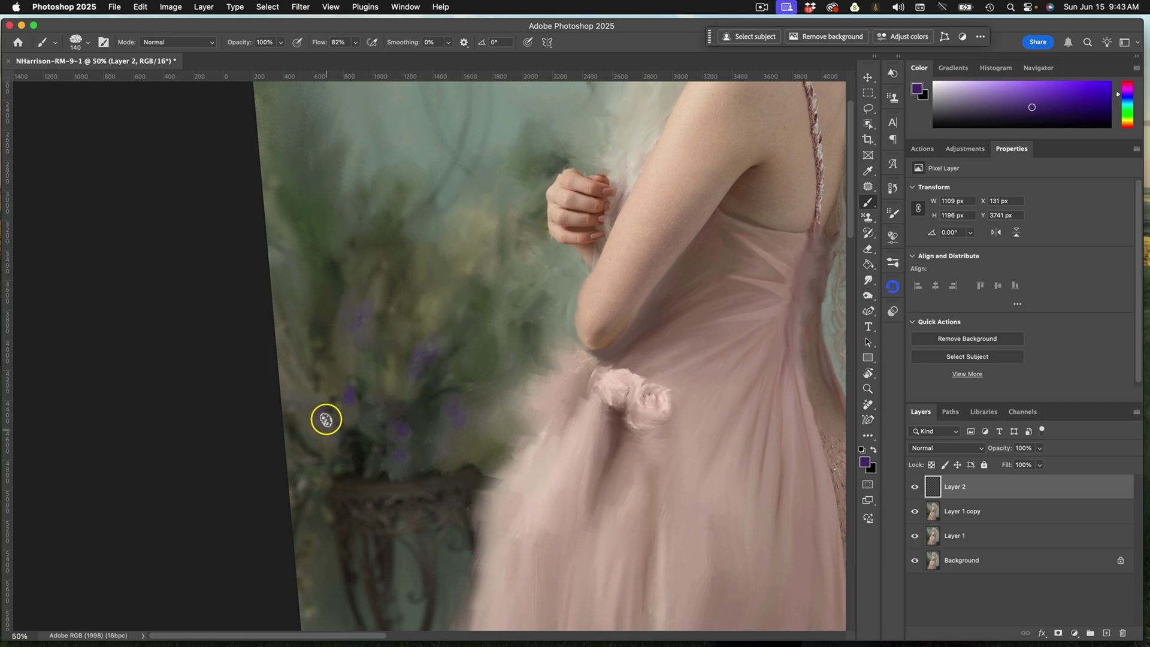
{"action": "mouse_move", "coordinate": [304, 394]}
{"action": "left_mouse_down"}
{"action": "mouse_move", "coordinate": [289, 287]}
{"action": "mouse_move", "coordinate": [301, 361]}
{"action": "left_mouse_up"}
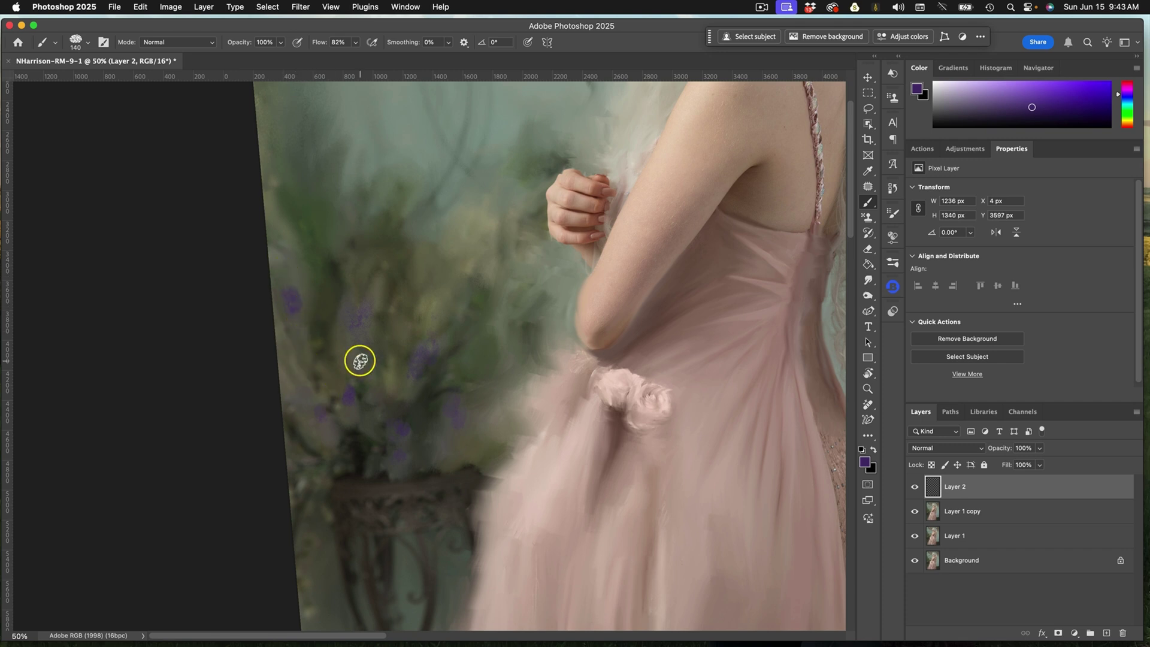
Layer lighter violet and reddish-purple strokes over the dark blossoms, with the brush reduced to 80 px.
{"action": "left_click", "coordinate": [1023, 91]}
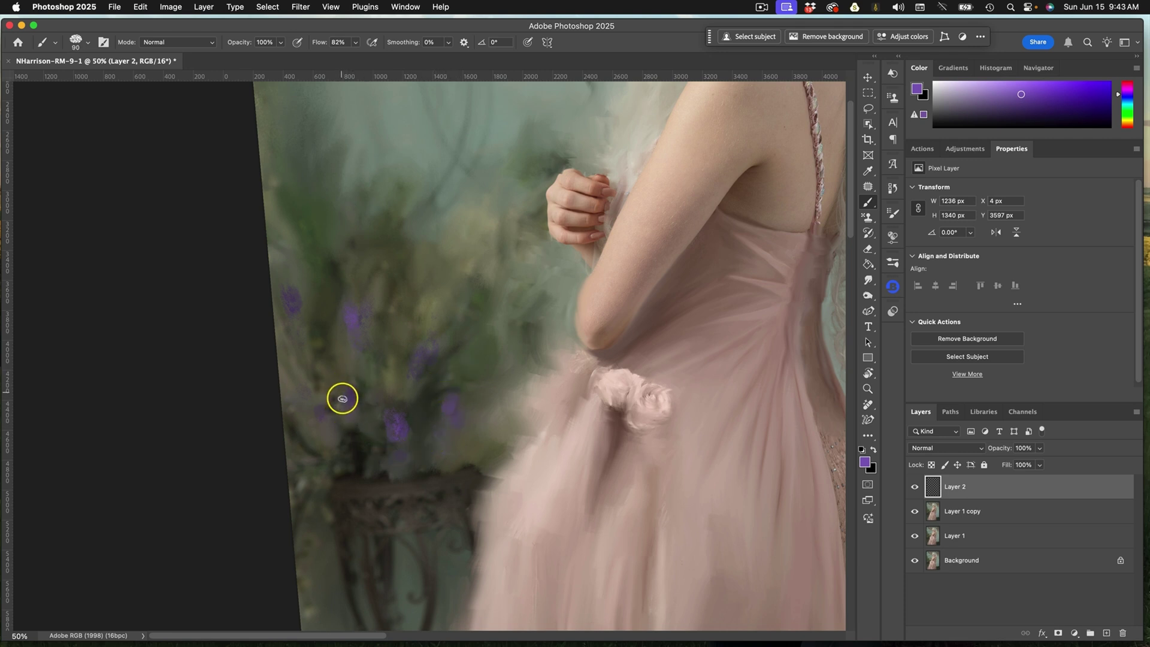
{"action": "left_click_drag", "start_coordinate": [341, 411], "coordinate": [336, 390]}
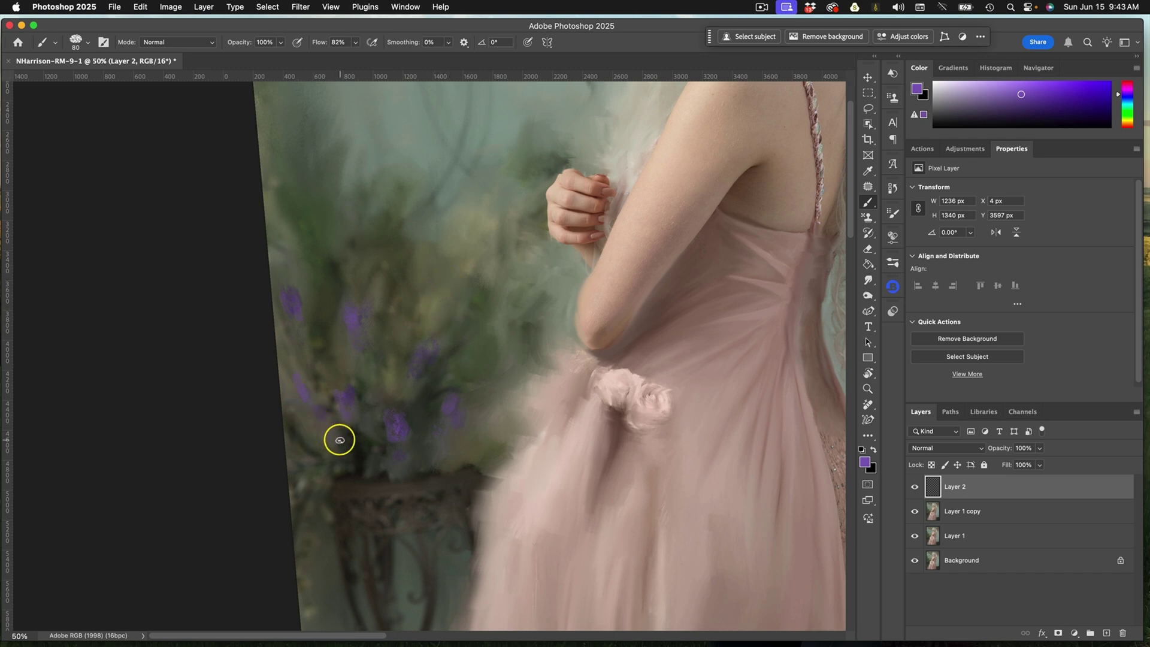
{"action": "left_click", "coordinate": [1053, 97]}
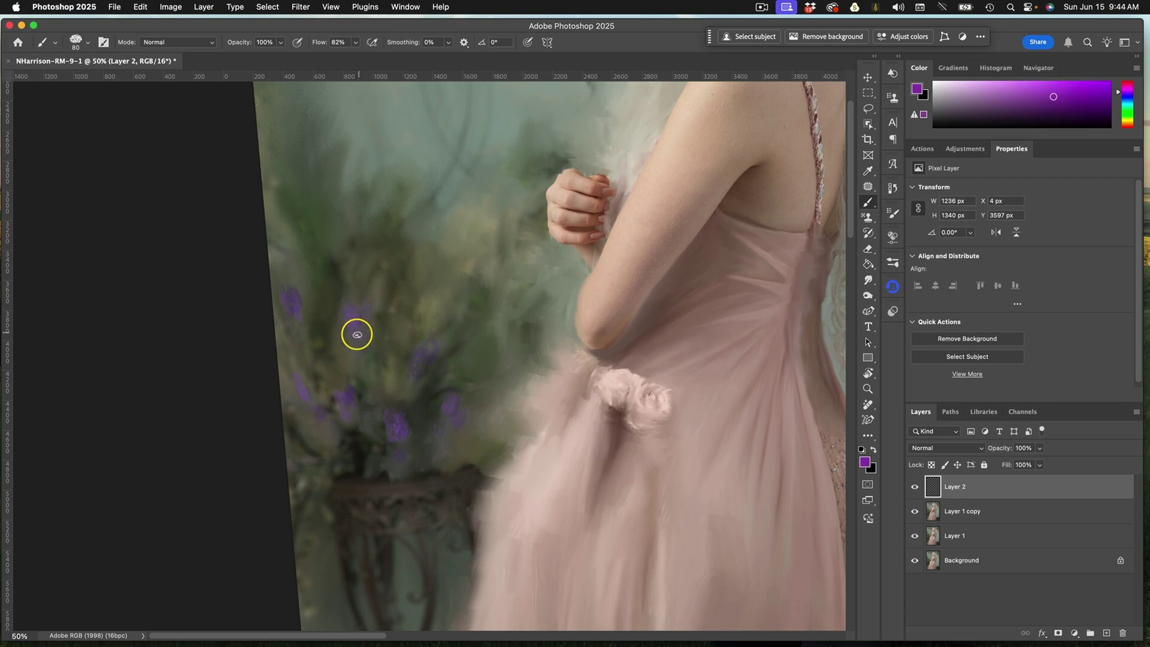
{"action": "left_click_drag", "start_coordinate": [342, 326], "coordinate": [350, 314]}
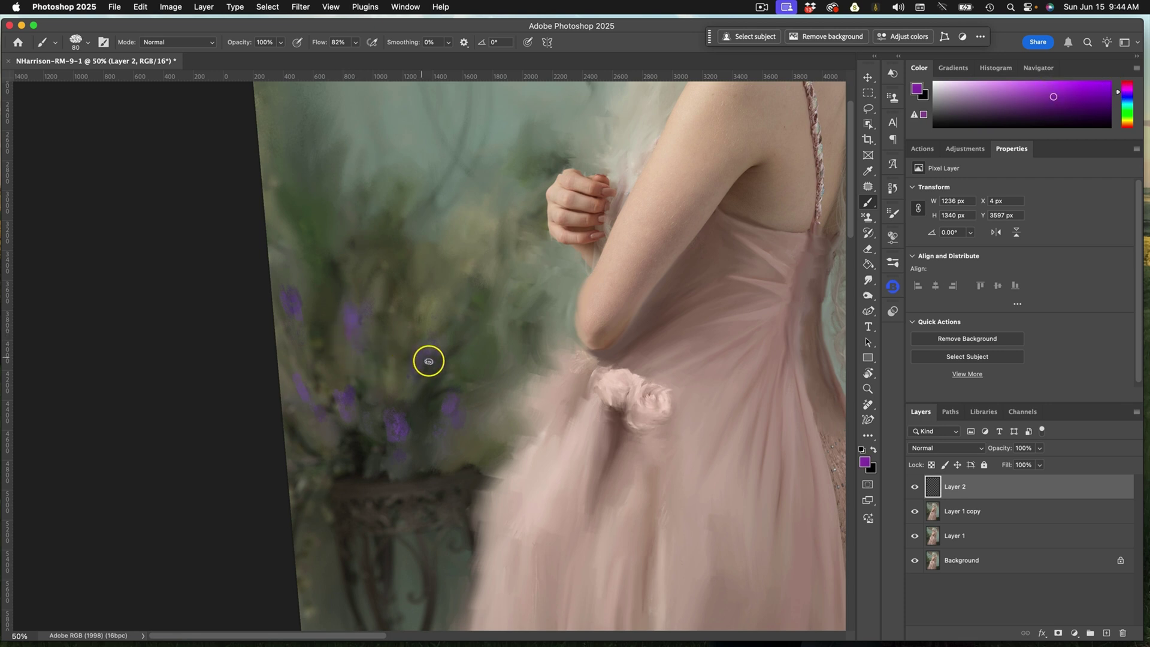
{"action": "left_click_drag", "start_coordinate": [421, 343], "coordinate": [412, 374]}
{"action": "mouse_move", "coordinate": [288, 334]}
{"action": "left_mouse_down"}
{"action": "mouse_move", "coordinate": [311, 407]}
{"action": "mouse_move", "coordinate": [300, 400]}
{"action": "mouse_move", "coordinate": [296, 379]}
{"action": "mouse_move", "coordinate": [320, 395]}
{"action": "mouse_move", "coordinate": [321, 424]}
{"action": "left_mouse_up"}
{"action": "mouse_move", "coordinate": [390, 398]}
{"action": "left_mouse_down"}
{"action": "mouse_move", "coordinate": [381, 442]}
{"action": "mouse_move", "coordinate": [367, 411]}
{"action": "mouse_move", "coordinate": [398, 450]}
{"action": "left_mouse_up"}
Enlarge the brush to 100 px and extend the reddish-purple flower spikes up to the top of the foliage.
{"action": "key", "text": "bracketright"}
{"action": "key", "text": "bracketright"}
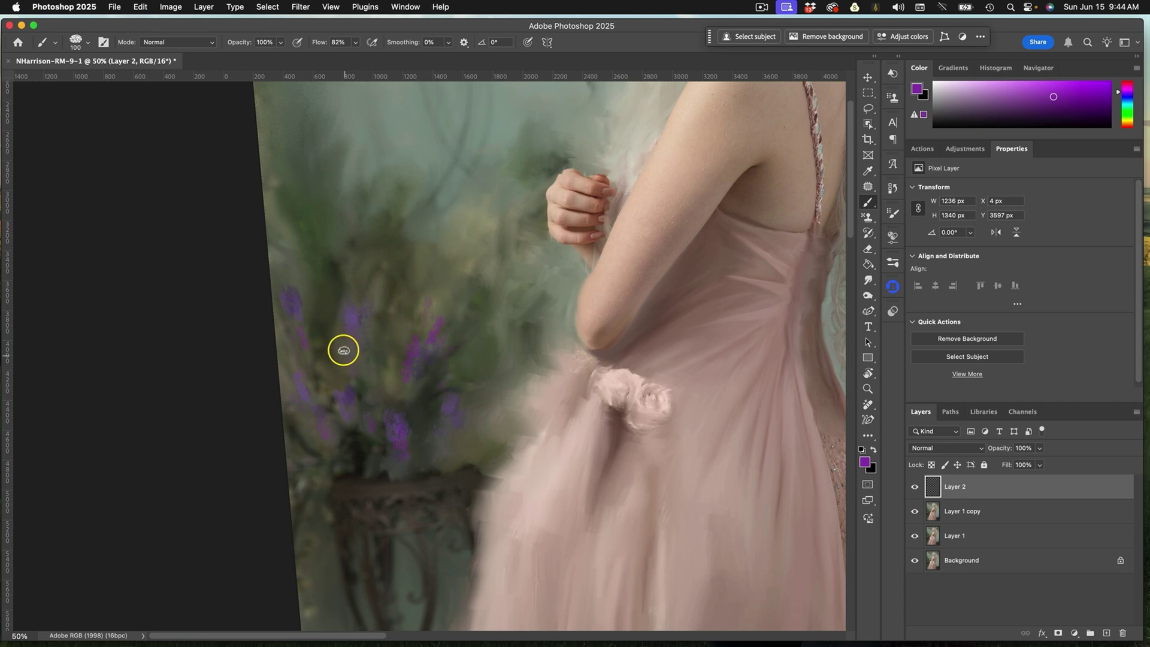
{"action": "left_click_drag", "start_coordinate": [337, 300], "coordinate": [341, 287]}
{"action": "mouse_move", "coordinate": [349, 236]}
{"action": "left_mouse_down"}
{"action": "mouse_move", "coordinate": [360, 274]}
{"action": "mouse_move", "coordinate": [370, 240]}
{"action": "mouse_move", "coordinate": [358, 214]}
{"action": "mouse_move", "coordinate": [380, 249]}
{"action": "left_mouse_up"}
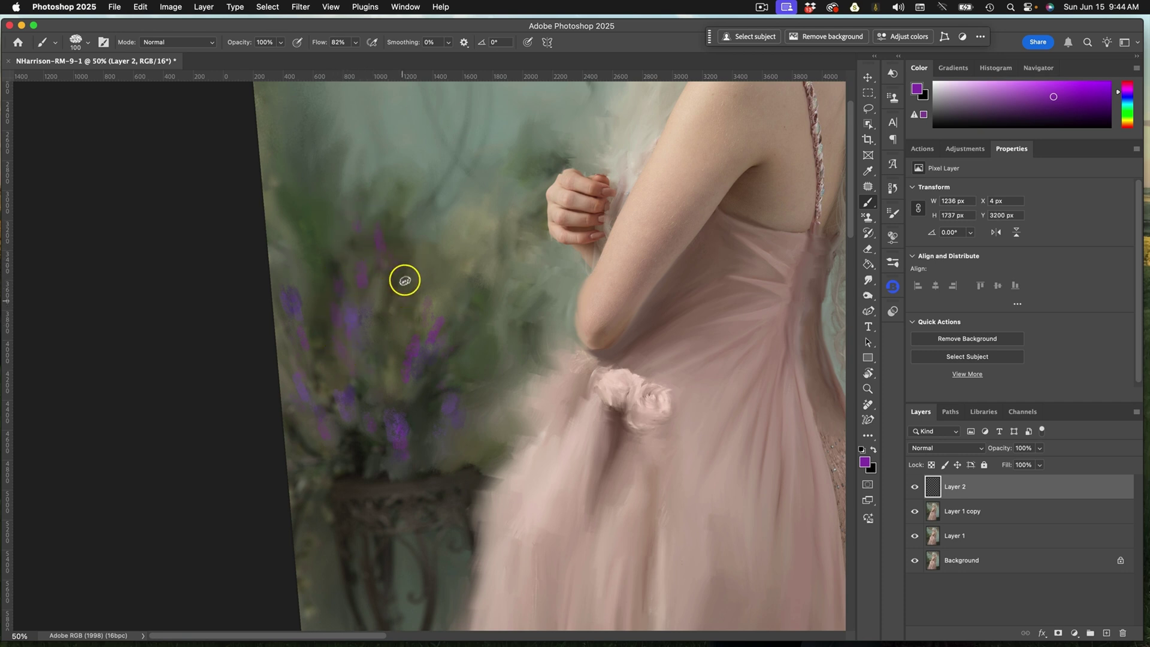
{"action": "mouse_move", "coordinate": [413, 270]}
{"action": "left_mouse_down"}
{"action": "mouse_move", "coordinate": [403, 211]}
{"action": "mouse_move", "coordinate": [439, 282]}
{"action": "left_mouse_up"}
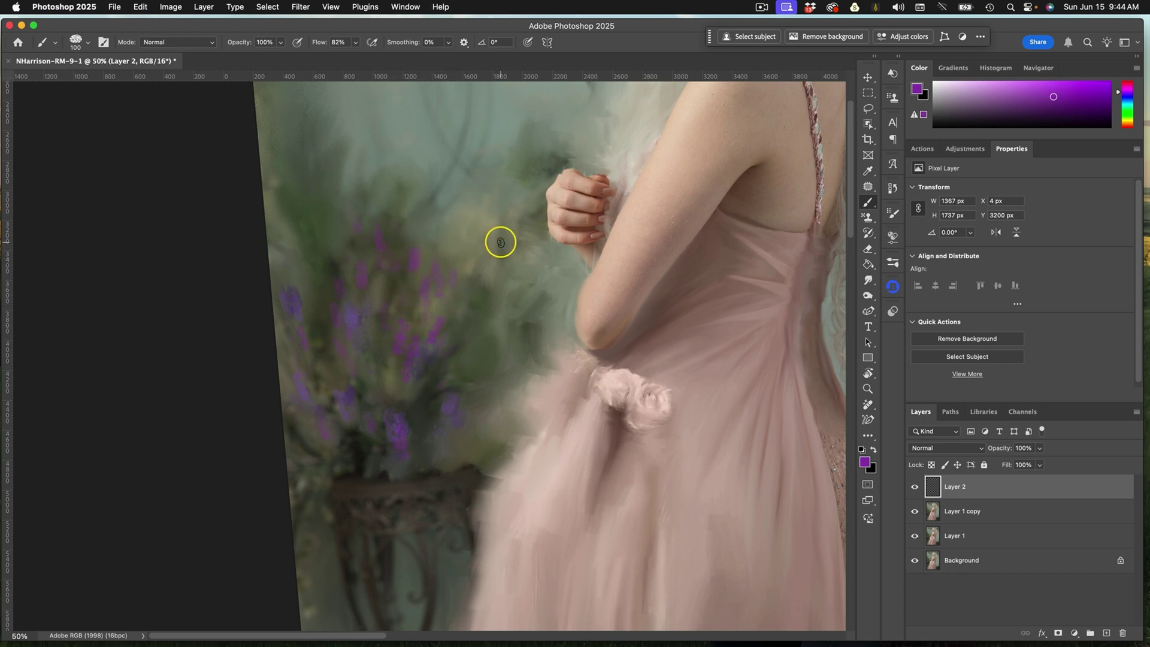
Paint foliage strokes between and below the blossoms with dark olive and brown tones sampled from the plant.
{"action": "left_click", "coordinate": [318, 308], "text": "alt"}
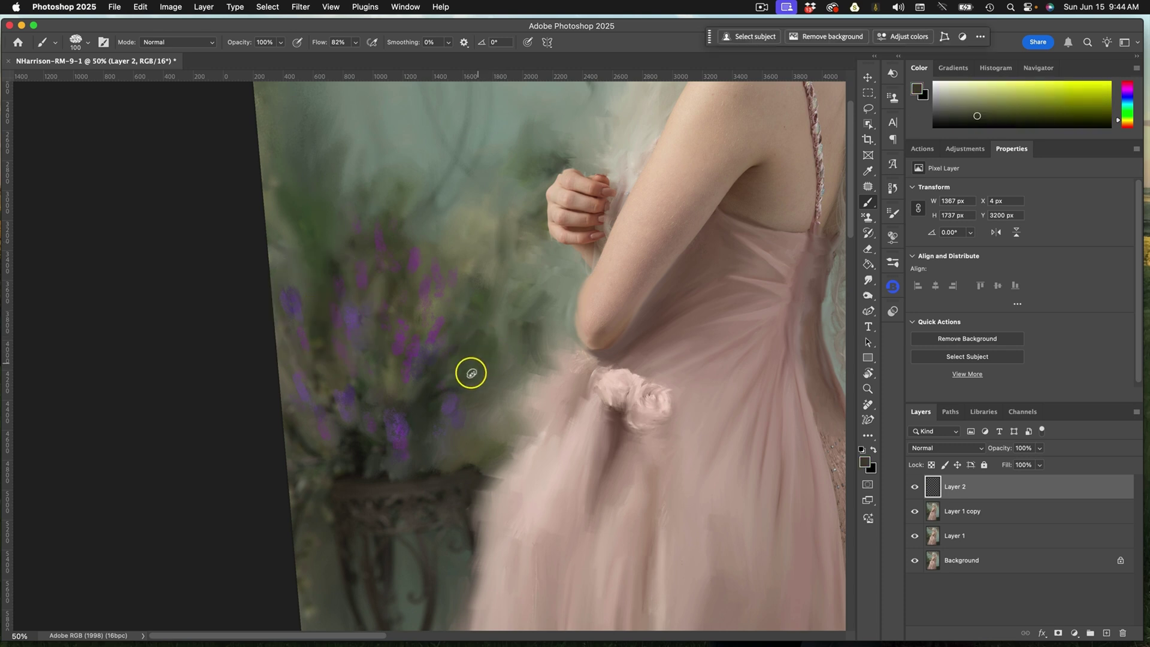
{"action": "mouse_move", "coordinate": [433, 403]}
{"action": "left_mouse_down"}
{"action": "mouse_move", "coordinate": [390, 367]}
{"action": "mouse_move", "coordinate": [390, 386]}
{"action": "left_mouse_up"}
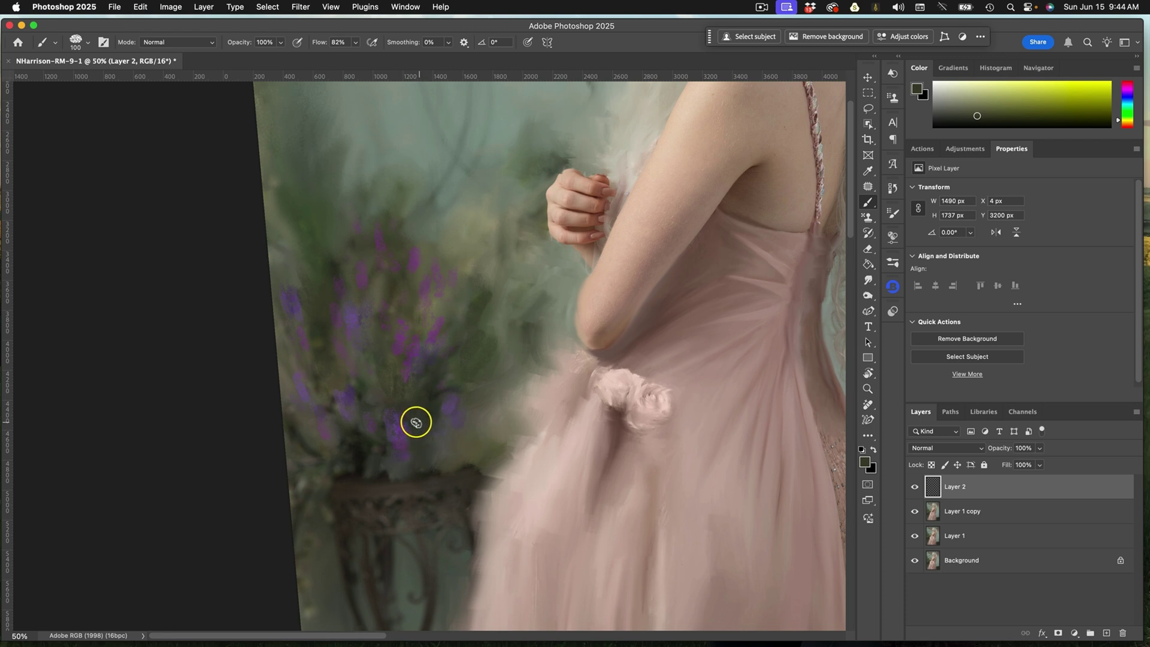
{"action": "left_click_drag", "start_coordinate": [423, 452], "coordinate": [414, 460]}
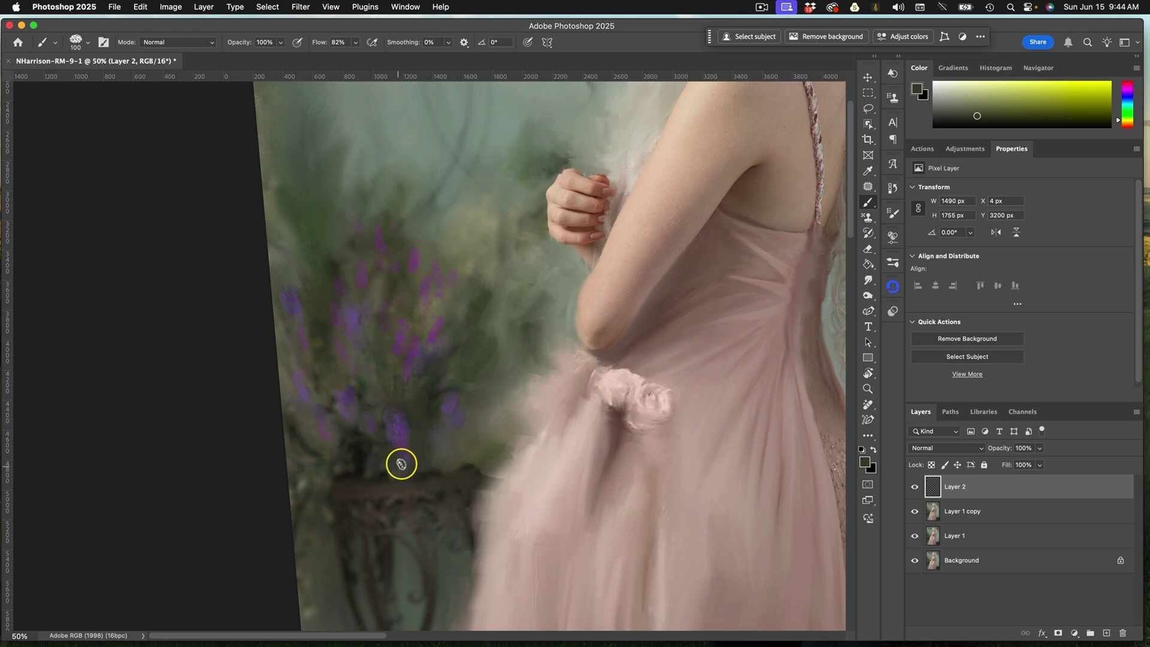
{"action": "left_click", "coordinate": [354, 443], "text": "alt"}
{"action": "mouse_move", "coordinate": [397, 472]}
{"action": "left_mouse_down"}
{"action": "mouse_move", "coordinate": [384, 446]}
{"action": "mouse_move", "coordinate": [386, 472]}
{"action": "left_mouse_up"}
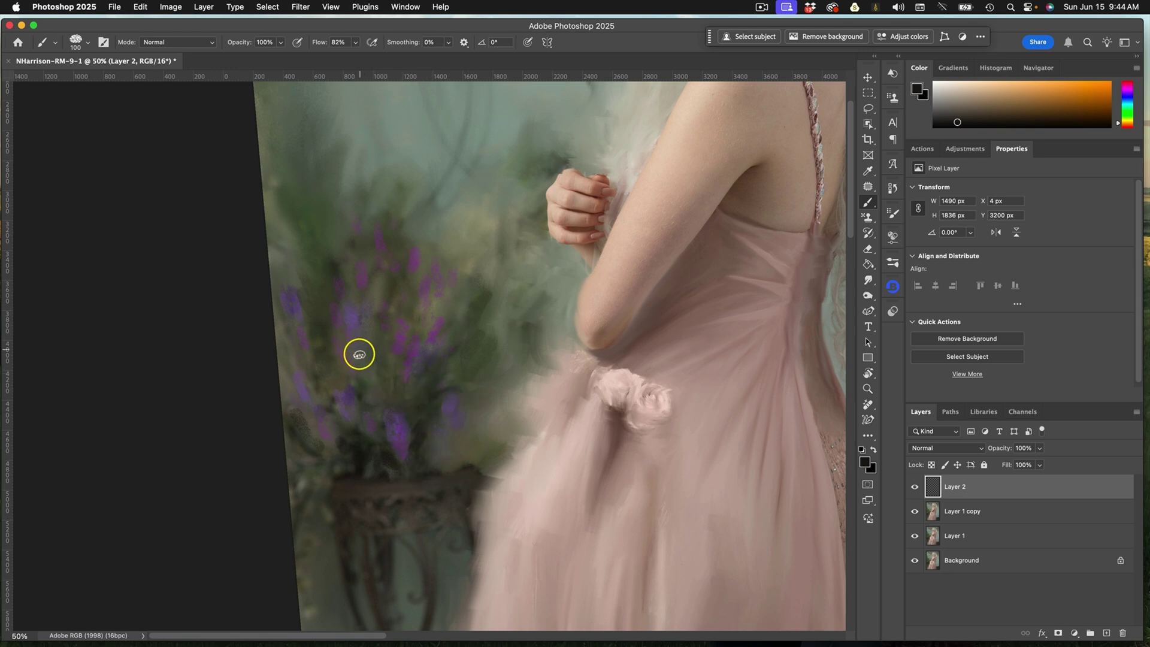
{"action": "mouse_move", "coordinate": [373, 387]}
{"action": "left_mouse_down"}
{"action": "mouse_move", "coordinate": [411, 269]}
{"action": "mouse_move", "coordinate": [379, 270]}
{"action": "mouse_move", "coordinate": [367, 249]}
{"action": "mouse_move", "coordinate": [376, 224]}
{"action": "mouse_move", "coordinate": [397, 226]}
{"action": "mouse_move", "coordinate": [398, 240]}
{"action": "mouse_move", "coordinate": [417, 225]}
{"action": "left_mouse_up"}
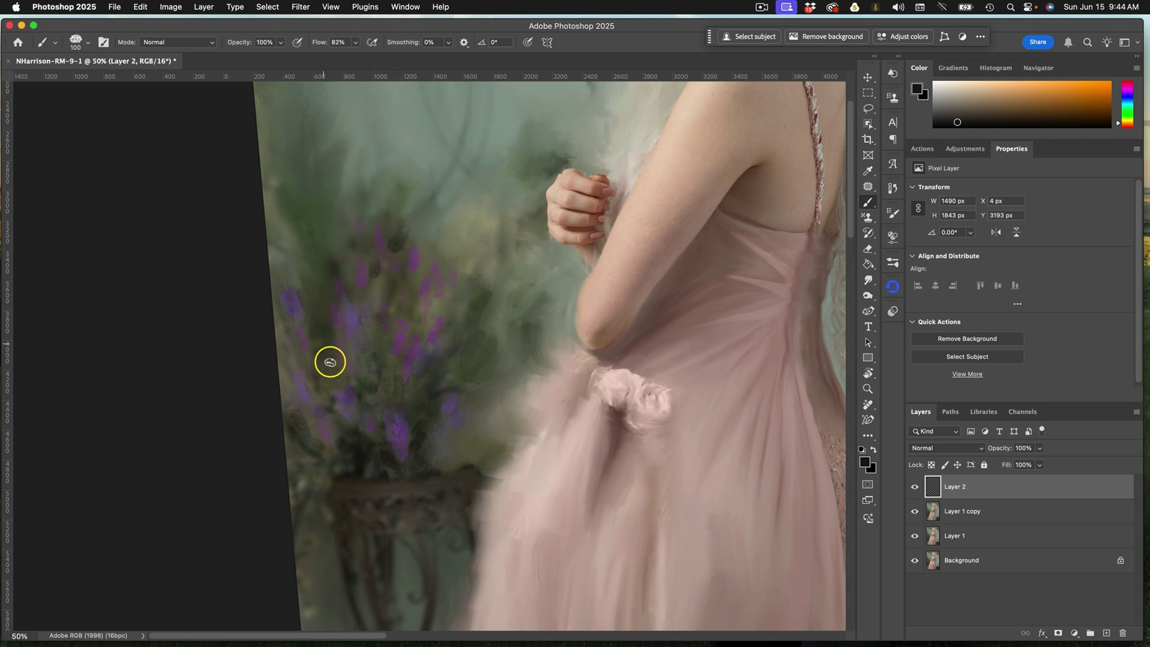
{"action": "left_click_drag", "start_coordinate": [296, 355], "coordinate": [313, 385]}
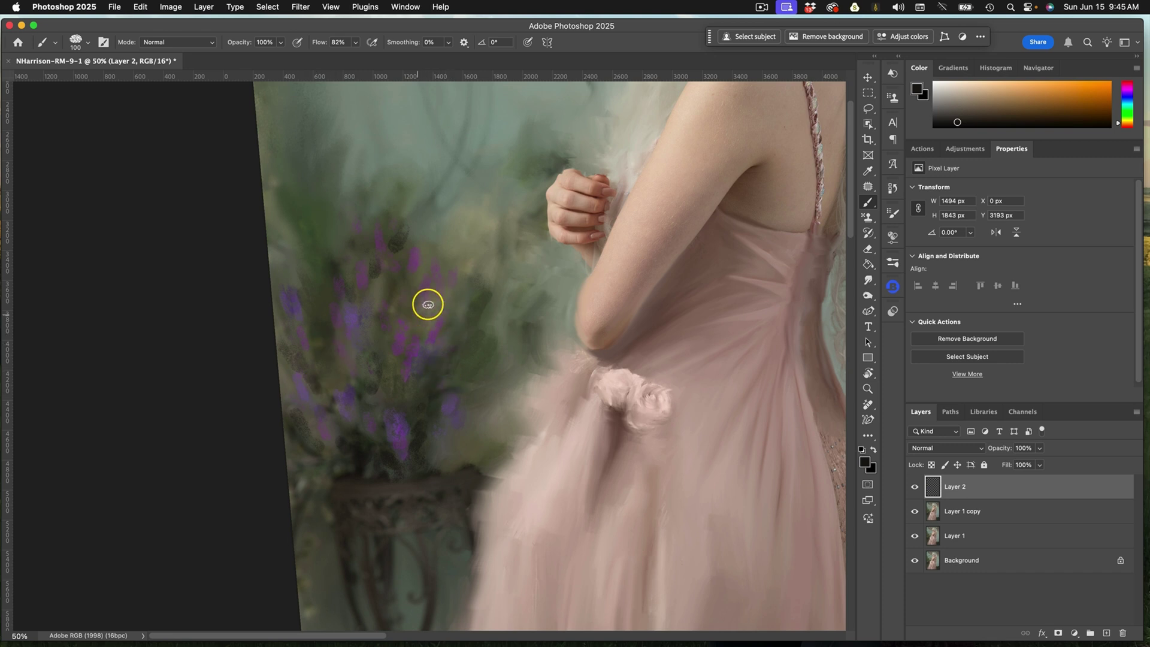
Add bright pink-magenta highlights to the flower spikes with a 60 px brush.
{"action": "left_click", "coordinate": [417, 253], "text": "alt"}
{"action": "left_click", "coordinate": [1013, 88]}
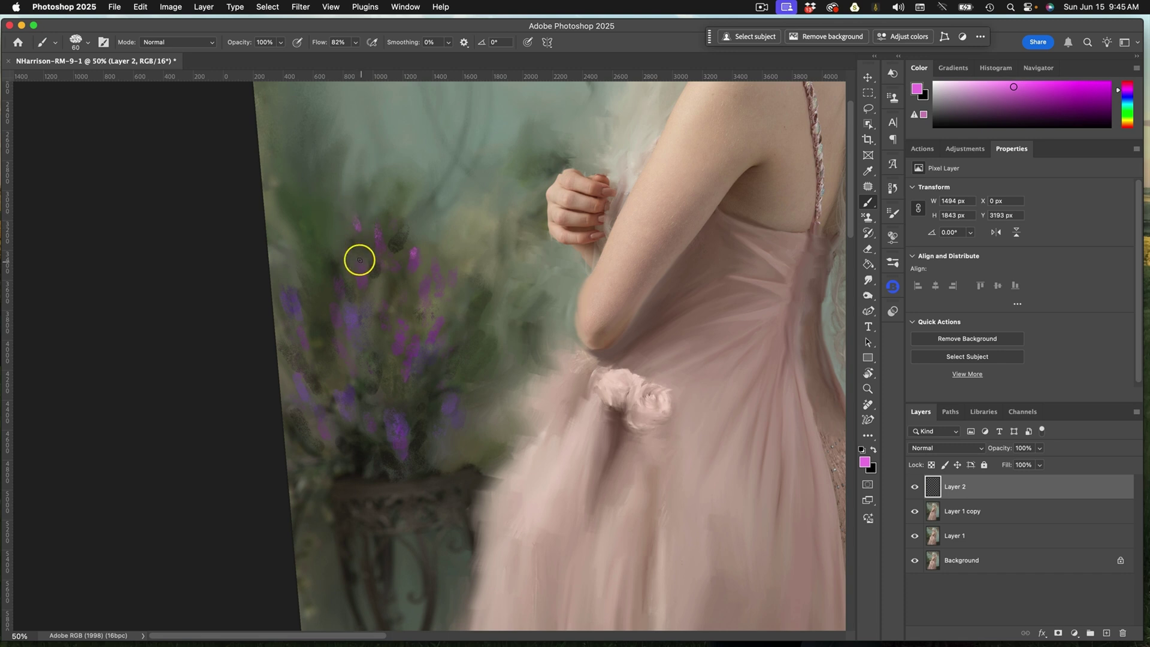
{"action": "left_click_drag", "start_coordinate": [339, 311], "coordinate": [313, 365]}
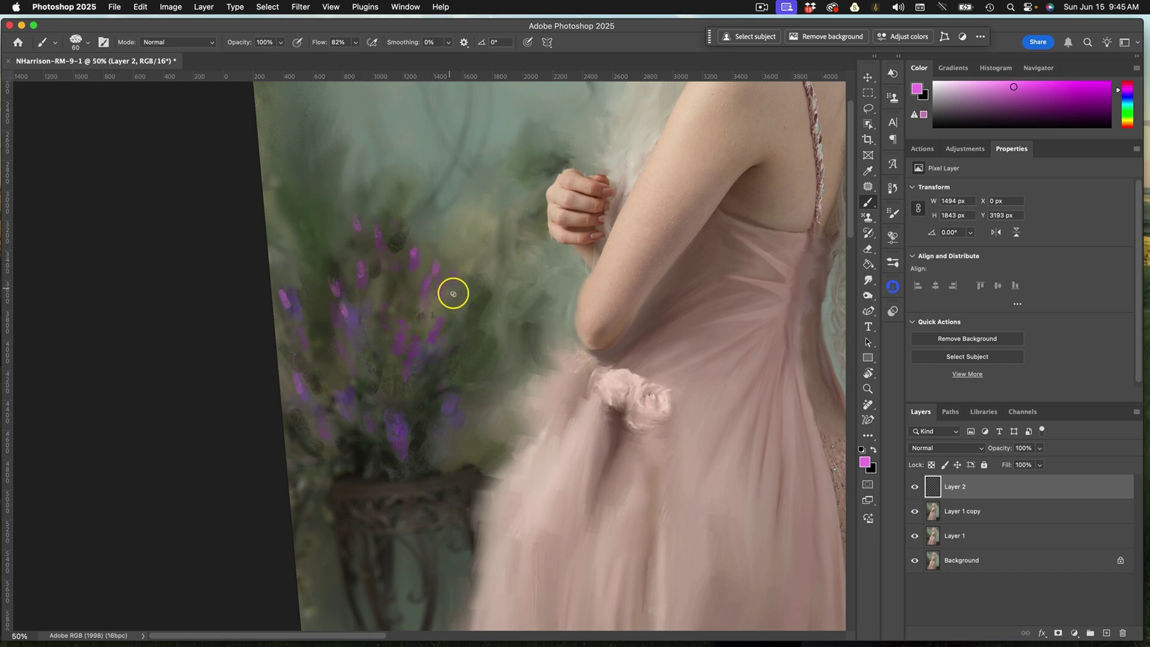
{"action": "left_click_drag", "start_coordinate": [440, 324], "coordinate": [430, 344]}
{"action": "mouse_move", "coordinate": [455, 392]}
{"action": "left_mouse_down"}
{"action": "mouse_move", "coordinate": [442, 419]}
{"action": "mouse_move", "coordinate": [387, 407]}
{"action": "left_mouse_up"}
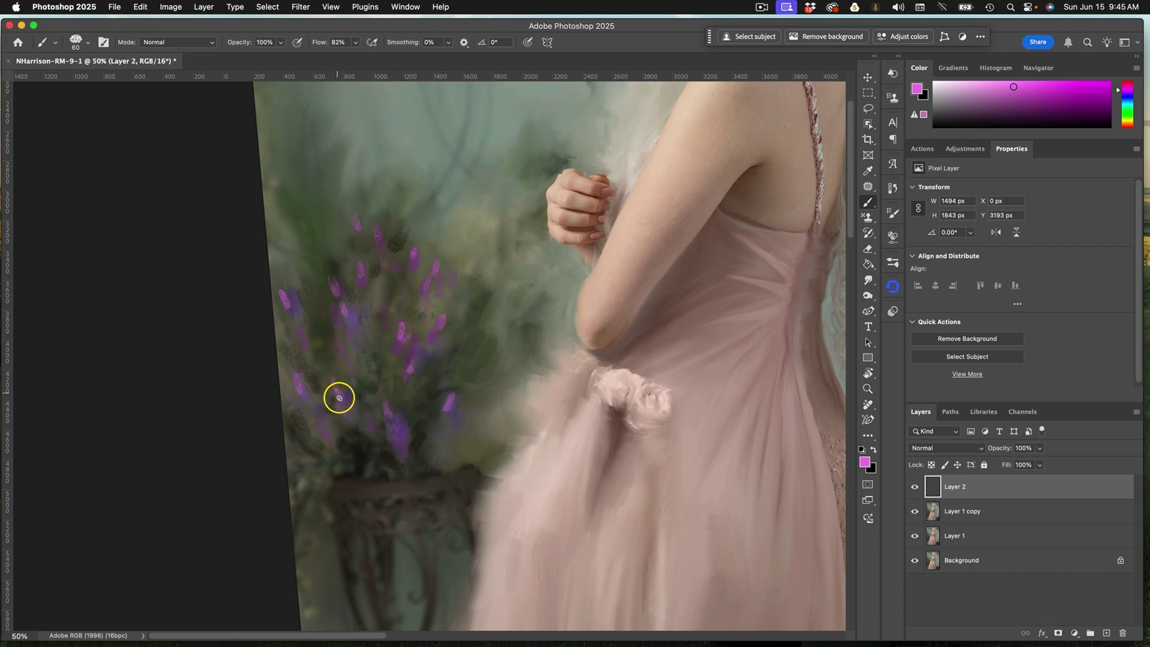
Paint dark grey and near-black leaf strokes around the lavender and planter rim, and compare the result with Layer 2 hidden and shown.
{"action": "left_click", "coordinate": [335, 441], "text": "alt"}
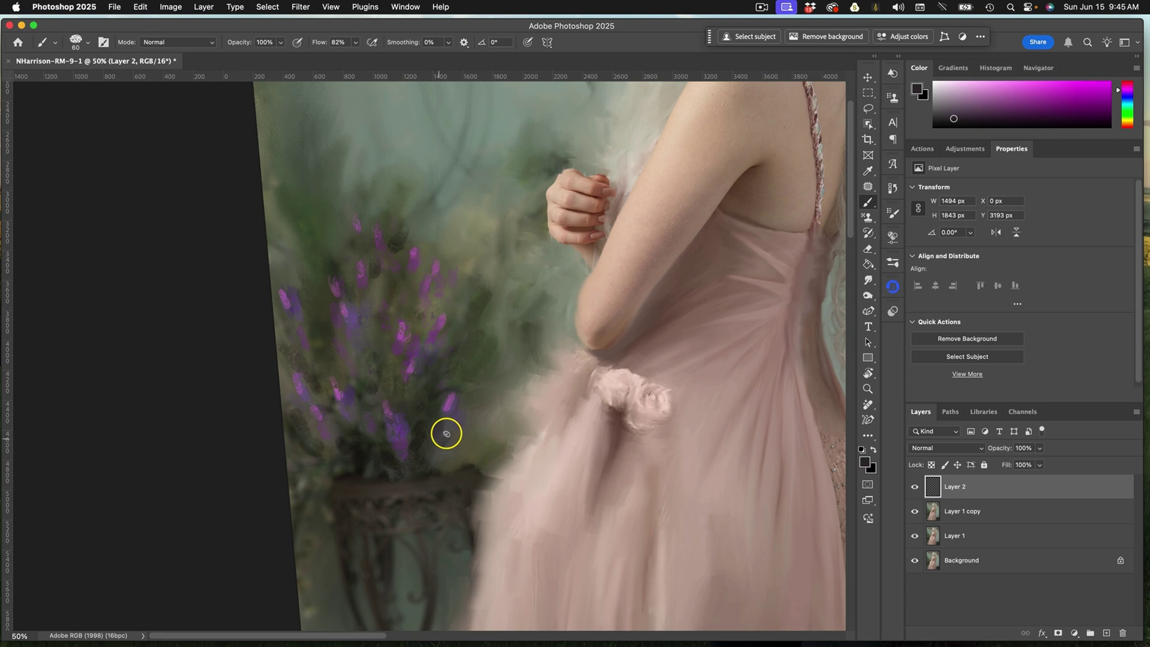
{"action": "left_click_drag", "start_coordinate": [444, 435], "coordinate": [454, 411]}
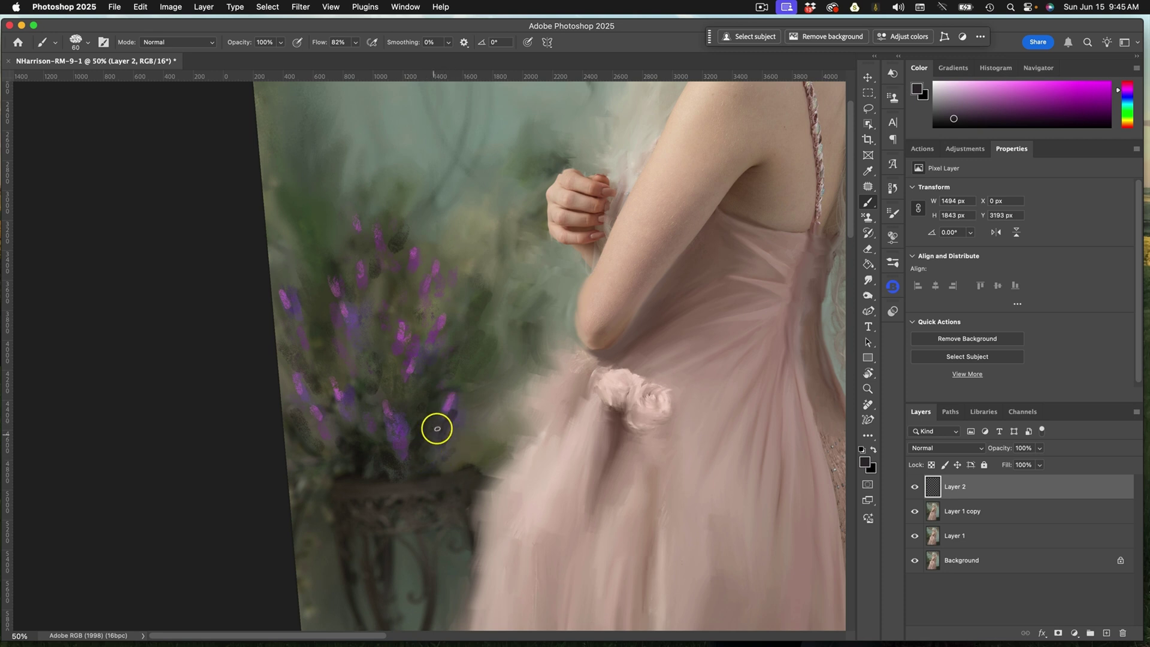
{"action": "left_click", "coordinate": [935, 122]}
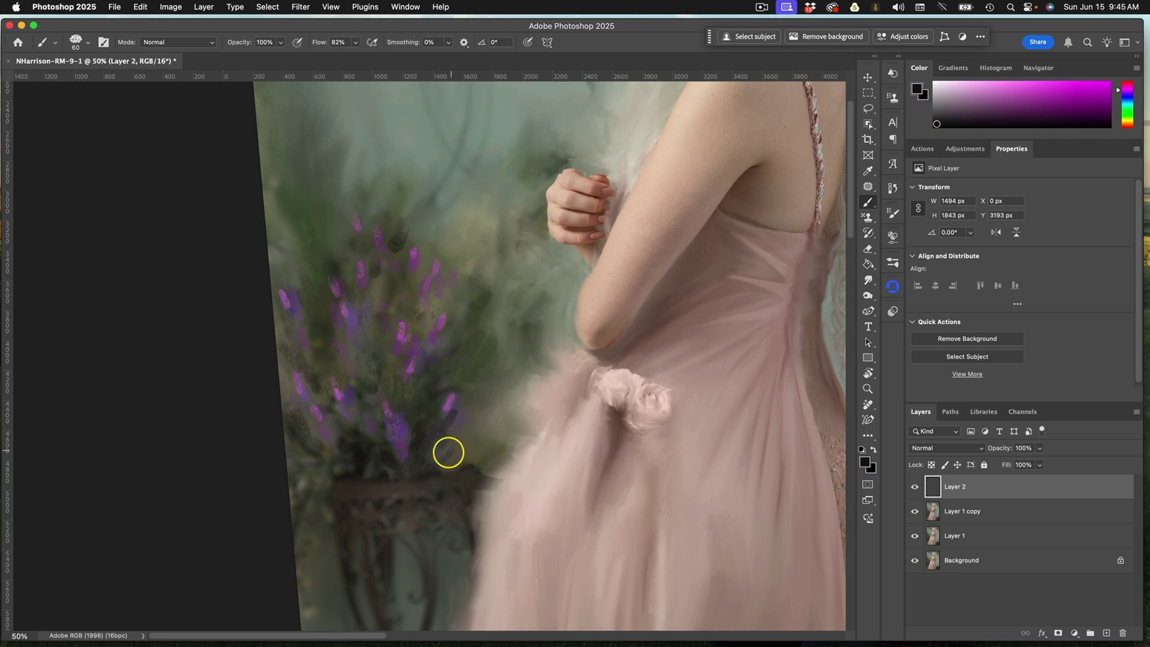
{"action": "mouse_move", "coordinate": [444, 466]}
{"action": "left_mouse_down"}
{"action": "mouse_move", "coordinate": [464, 466]}
{"action": "mouse_move", "coordinate": [431, 400]}
{"action": "left_mouse_up"}
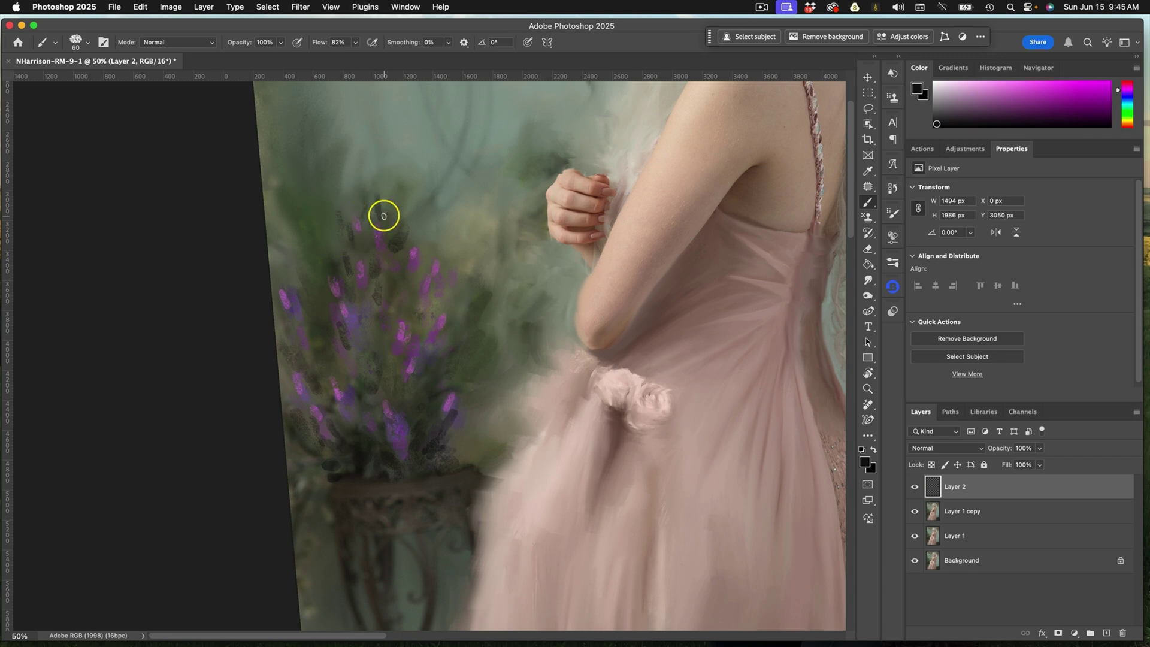
{"action": "left_click", "coordinate": [916, 486]}
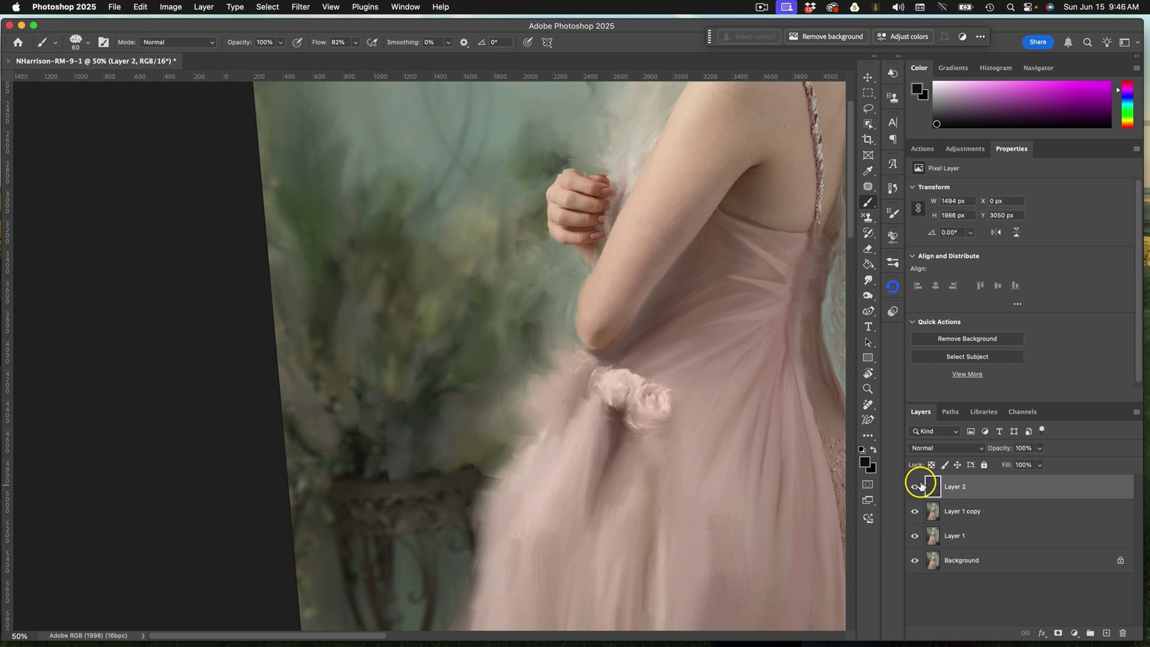
{"action": "left_click", "coordinate": [915, 487]}
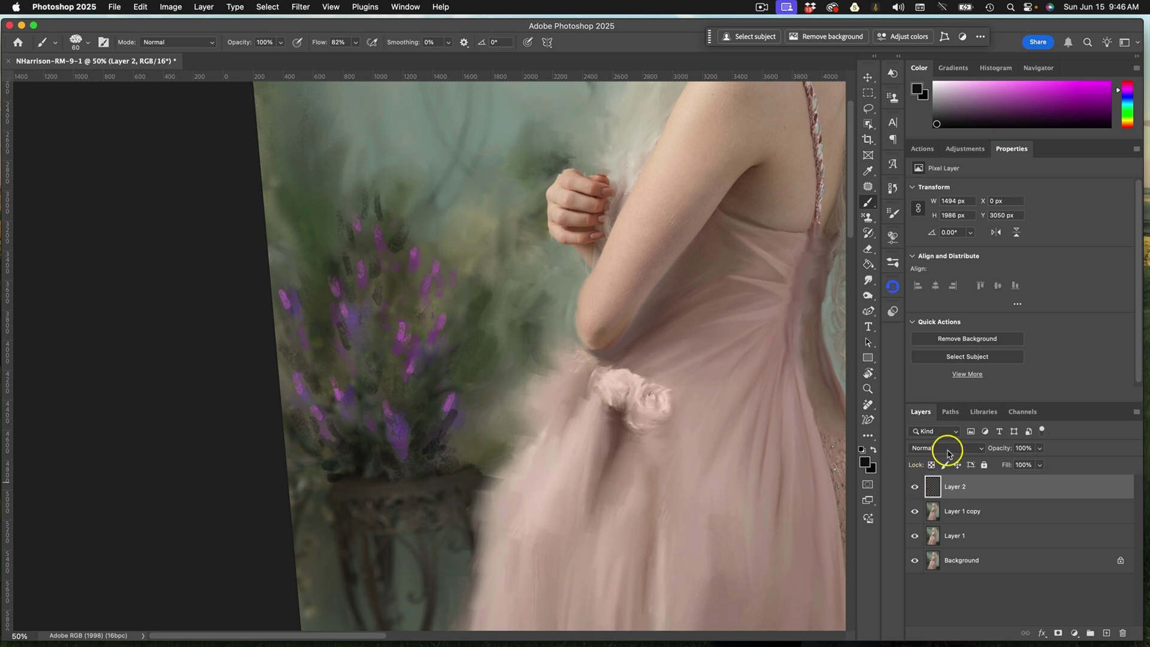
Add a new layer above Layer 2 and switch to the Mixer Brush for blending the painted flowers.
{"action": "left_click", "coordinate": [1106, 633]}
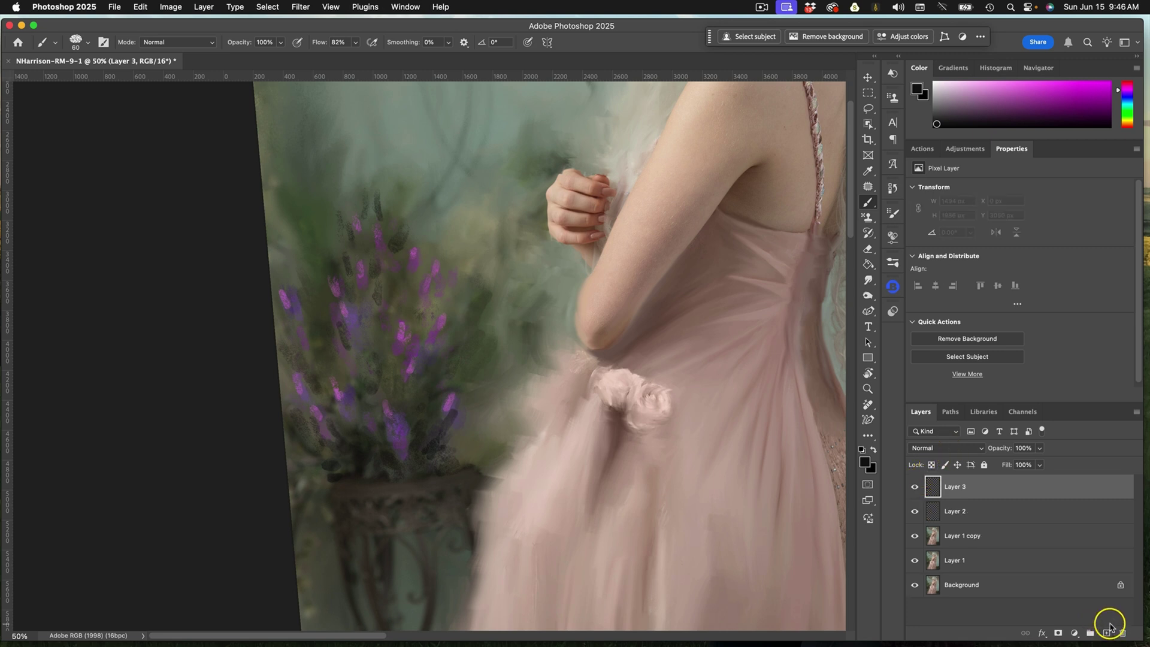
{"action": "mouse_move", "coordinate": [868, 200]}
{"action": "left_mouse_down"}
{"action": "mouse_move", "coordinate": [885, 197]}
{"action": "mouse_move", "coordinate": [893, 233]}
{"action": "left_mouse_up"}
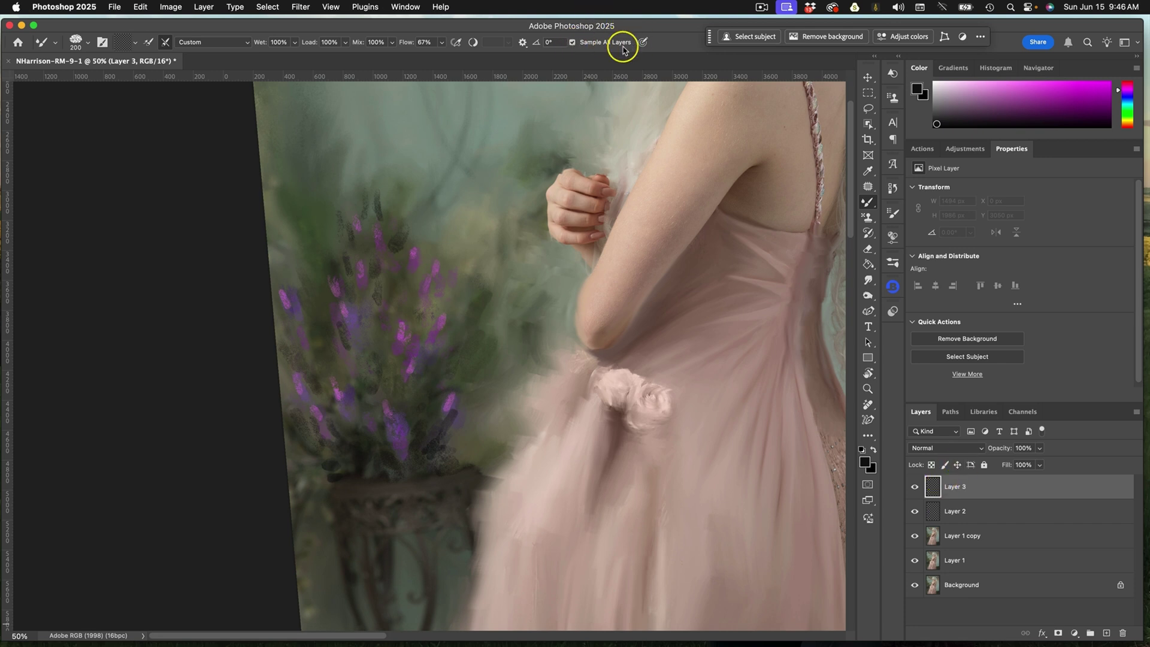
Blend the lower lavender blossoms and dark leaf strokes above the planter rim on Layer 3 with a 128 px mixer brush.
{"action": "key", "text": "super+equal"}
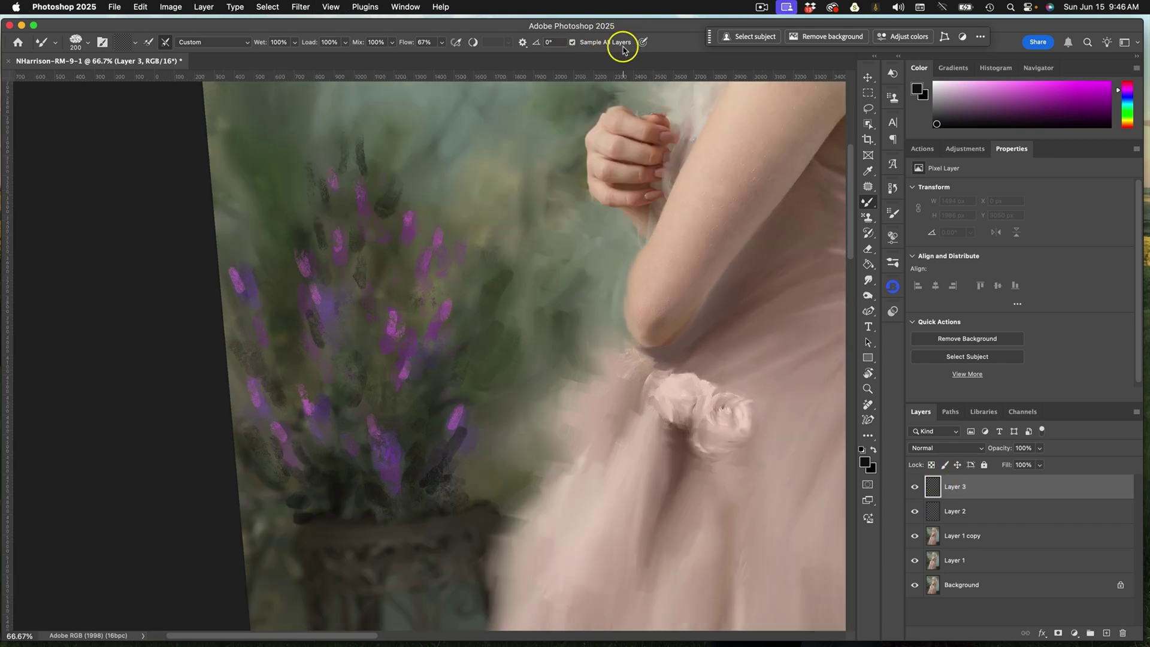
{"action": "left_click_drag", "start_coordinate": [466, 300], "coordinate": [477, 268]}
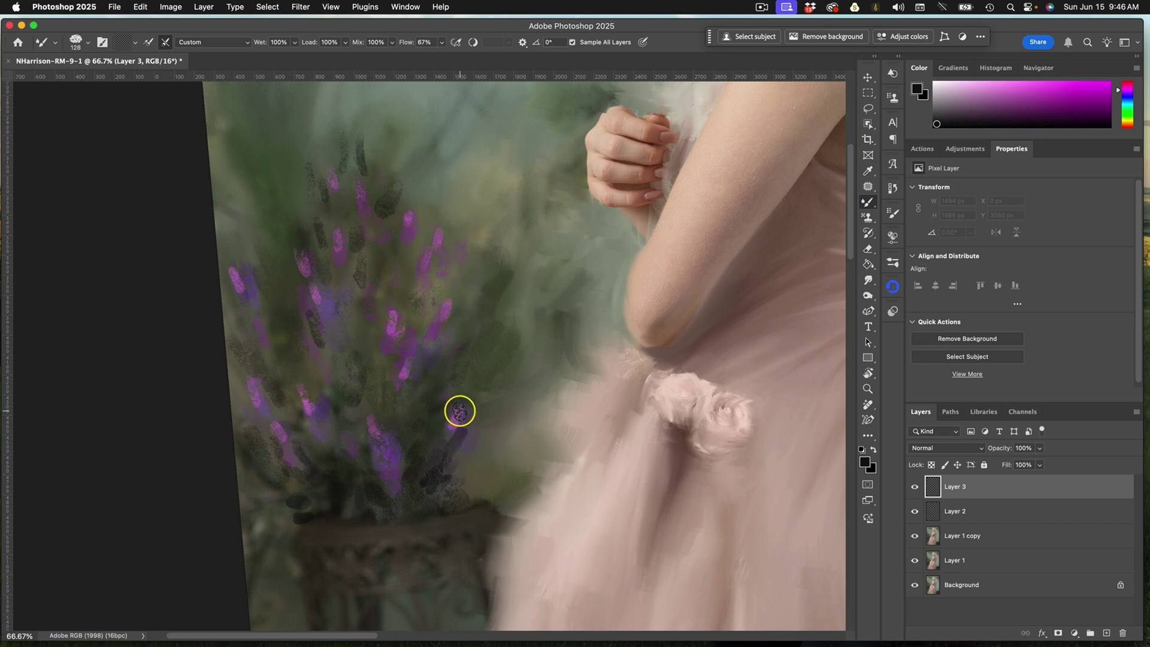
{"action": "left_click", "coordinate": [460, 404]}
{"action": "mouse_move", "coordinate": [462, 405]}
{"action": "left_mouse_down"}
{"action": "mouse_move", "coordinate": [449, 432]}
{"action": "mouse_move", "coordinate": [461, 420]}
{"action": "mouse_move", "coordinate": [454, 408]}
{"action": "mouse_move", "coordinate": [456, 434]}
{"action": "mouse_move", "coordinate": [471, 430]}
{"action": "mouse_move", "coordinate": [451, 440]}
{"action": "mouse_move", "coordinate": [465, 420]}
{"action": "mouse_move", "coordinate": [431, 466]}
{"action": "mouse_move", "coordinate": [442, 470]}
{"action": "mouse_move", "coordinate": [448, 454]}
{"action": "mouse_move", "coordinate": [456, 466]}
{"action": "mouse_move", "coordinate": [421, 476]}
{"action": "mouse_move", "coordinate": [440, 473]}
{"action": "mouse_move", "coordinate": [451, 506]}
{"action": "mouse_move", "coordinate": [446, 492]}
{"action": "mouse_move", "coordinate": [464, 476]}
{"action": "mouse_move", "coordinate": [450, 505]}
{"action": "left_mouse_up"}
{"action": "mouse_move", "coordinate": [393, 432]}
{"action": "left_mouse_down"}
{"action": "mouse_move", "coordinate": [367, 416]}
{"action": "mouse_move", "coordinate": [383, 440]}
{"action": "mouse_move", "coordinate": [372, 460]}
{"action": "mouse_move", "coordinate": [388, 443]}
{"action": "mouse_move", "coordinate": [400, 452]}
{"action": "mouse_move", "coordinate": [396, 497]}
{"action": "mouse_move", "coordinate": [368, 503]}
{"action": "mouse_move", "coordinate": [373, 478]}
{"action": "mouse_move", "coordinate": [370, 515]}
{"action": "mouse_move", "coordinate": [341, 497]}
{"action": "mouse_move", "coordinate": [347, 488]}
{"action": "mouse_move", "coordinate": [355, 500]}
{"action": "mouse_move", "coordinate": [335, 516]}
{"action": "mouse_move", "coordinate": [349, 516]}
{"action": "mouse_move", "coordinate": [356, 497]}
{"action": "mouse_move", "coordinate": [307, 507]}
{"action": "mouse_move", "coordinate": [303, 490]}
{"action": "mouse_move", "coordinate": [282, 497]}
{"action": "mouse_move", "coordinate": [290, 517]}
{"action": "mouse_move", "coordinate": [286, 430]}
{"action": "mouse_move", "coordinate": [281, 413]}
{"action": "mouse_move", "coordinate": [270, 423]}
{"action": "mouse_move", "coordinate": [268, 380]}
{"action": "mouse_move", "coordinate": [248, 383]}
{"action": "mouse_move", "coordinate": [255, 402]}
{"action": "mouse_move", "coordinate": [258, 387]}
{"action": "mouse_move", "coordinate": [268, 396]}
{"action": "mouse_move", "coordinate": [250, 438]}
{"action": "mouse_move", "coordinate": [261, 444]}
{"action": "mouse_move", "coordinate": [257, 430]}
{"action": "mouse_move", "coordinate": [283, 476]}
{"action": "mouse_move", "coordinate": [271, 417]}
{"action": "mouse_move", "coordinate": [290, 464]}
{"action": "mouse_move", "coordinate": [284, 445]}
{"action": "mouse_move", "coordinate": [329, 356]}
{"action": "mouse_move", "coordinate": [309, 392]}
{"action": "mouse_move", "coordinate": [299, 384]}
{"action": "mouse_move", "coordinate": [310, 408]}
{"action": "mouse_move", "coordinate": [271, 398]}
{"action": "mouse_move", "coordinate": [283, 388]}
{"action": "mouse_move", "coordinate": [246, 344]}
{"action": "mouse_move", "coordinate": [236, 351]}
{"action": "mouse_move", "coordinate": [264, 347]}
{"action": "left_mouse_up"}
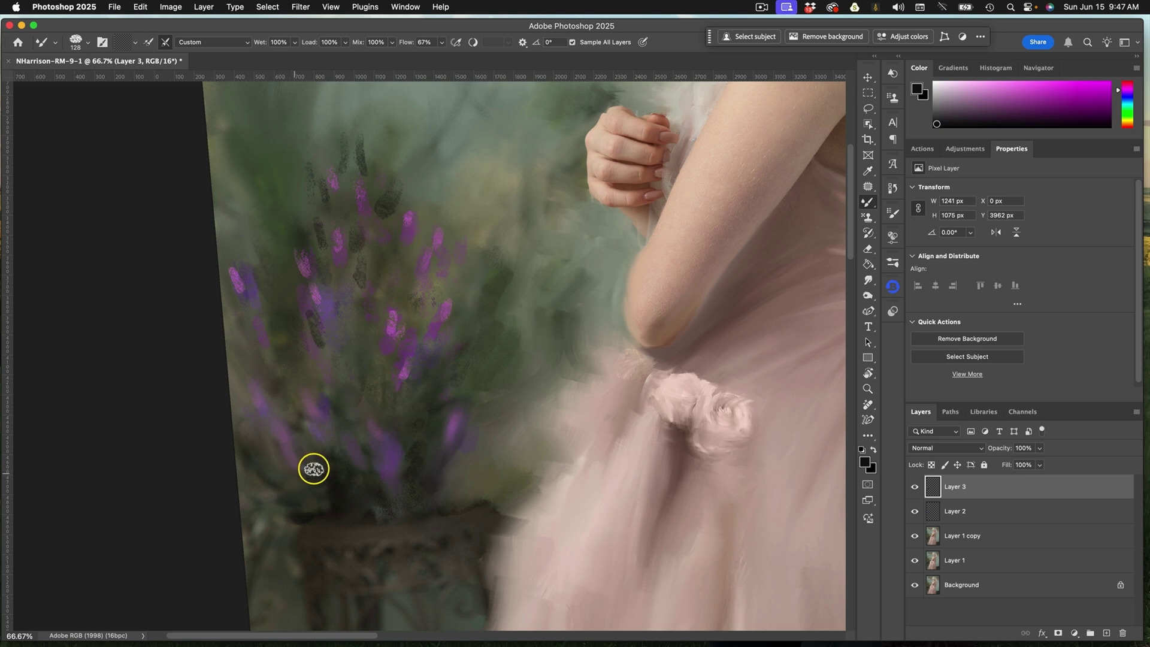
{"action": "mouse_move", "coordinate": [374, 506]}
{"action": "left_mouse_down"}
{"action": "mouse_move", "coordinate": [435, 509]}
{"action": "mouse_move", "coordinate": [391, 517]}
{"action": "mouse_move", "coordinate": [404, 511]}
{"action": "mouse_move", "coordinate": [392, 499]}
{"action": "mouse_move", "coordinate": [406, 482]}
{"action": "mouse_move", "coordinate": [421, 355]}
{"action": "mouse_move", "coordinate": [407, 380]}
{"action": "mouse_move", "coordinate": [410, 363]}
{"action": "mouse_move", "coordinate": [356, 395]}
{"action": "mouse_move", "coordinate": [390, 334]}
{"action": "mouse_move", "coordinate": [404, 375]}
{"action": "mouse_move", "coordinate": [375, 369]}
{"action": "mouse_move", "coordinate": [383, 391]}
{"action": "mouse_move", "coordinate": [426, 410]}
{"action": "left_mouse_up"}
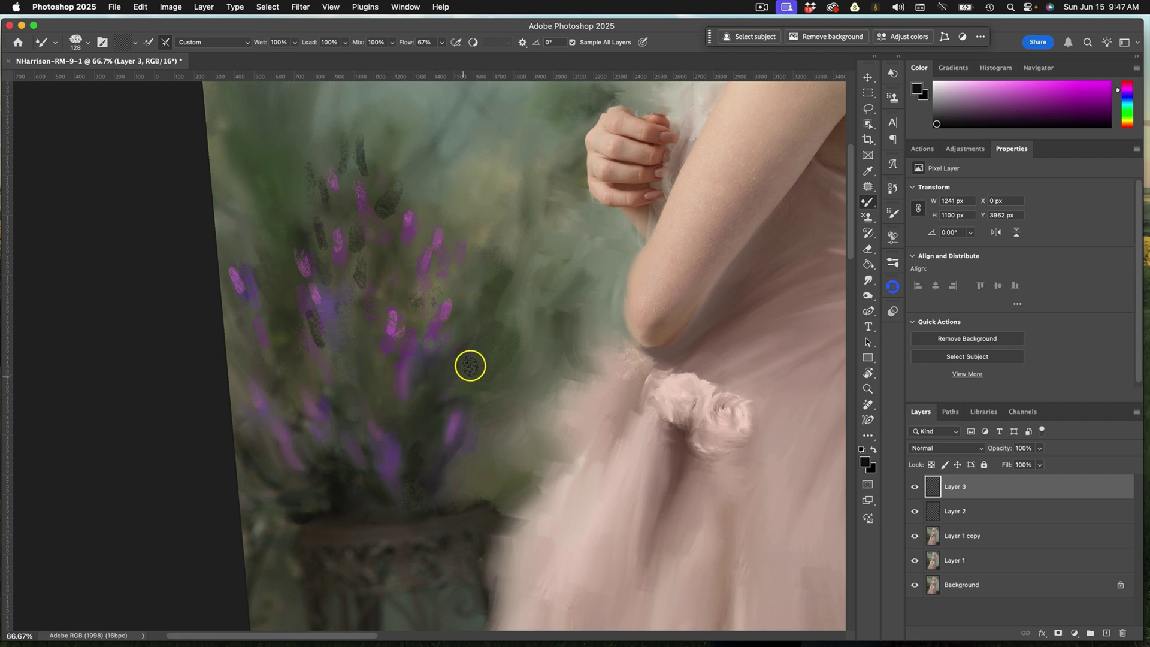
Blend the middle and upper flower spikes and their remaining dark foliage strokes softly into the surrounding greenery.
{"action": "mouse_move", "coordinate": [440, 298]}
{"action": "left_mouse_down"}
{"action": "mouse_move", "coordinate": [437, 275]}
{"action": "mouse_move", "coordinate": [411, 301]}
{"action": "left_mouse_up"}
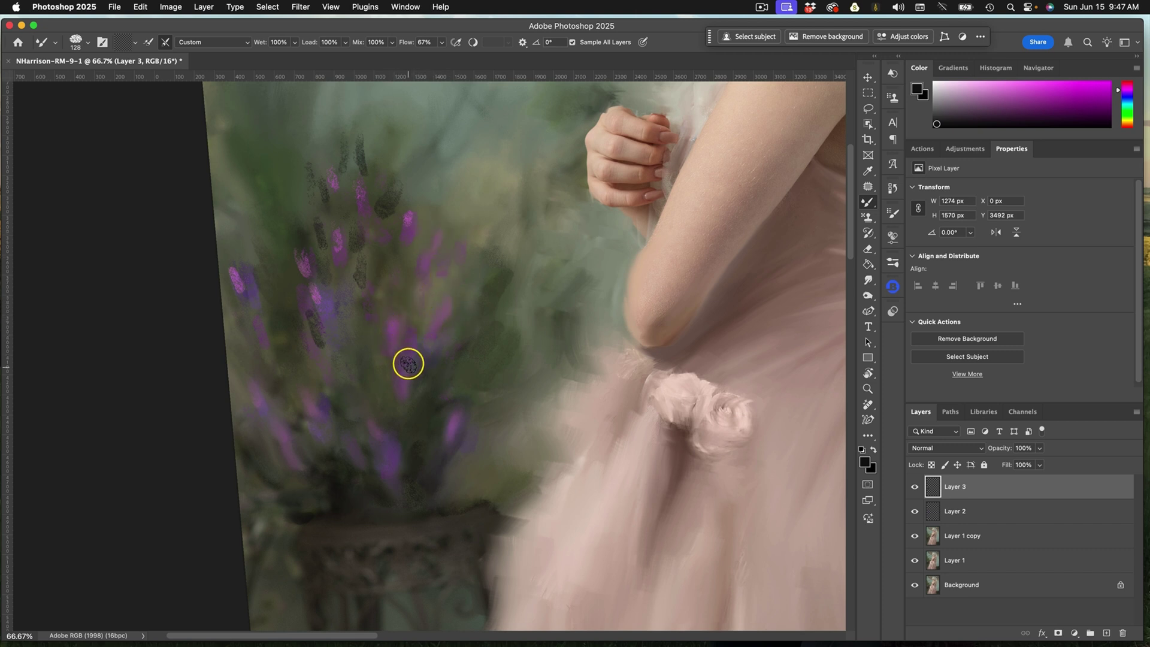
{"action": "left_click_drag", "start_coordinate": [413, 508], "coordinate": [385, 501]}
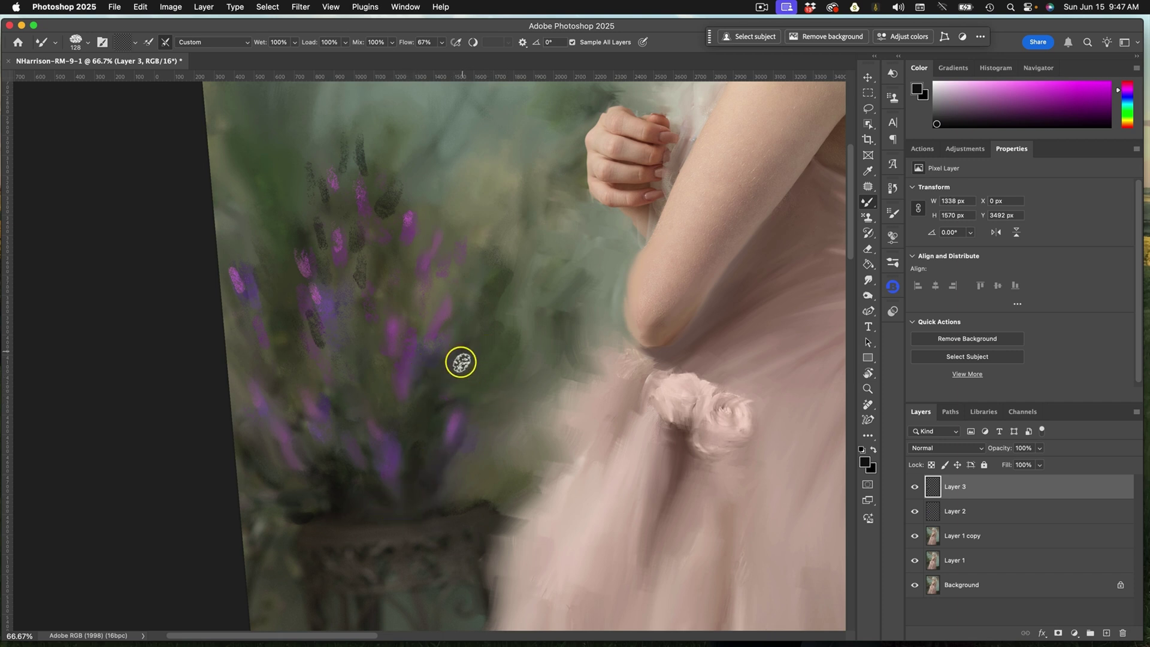
{"action": "mouse_move", "coordinate": [310, 312]}
{"action": "left_mouse_down"}
{"action": "mouse_move", "coordinate": [301, 240]}
{"action": "mouse_move", "coordinate": [300, 267]}
{"action": "left_mouse_up"}
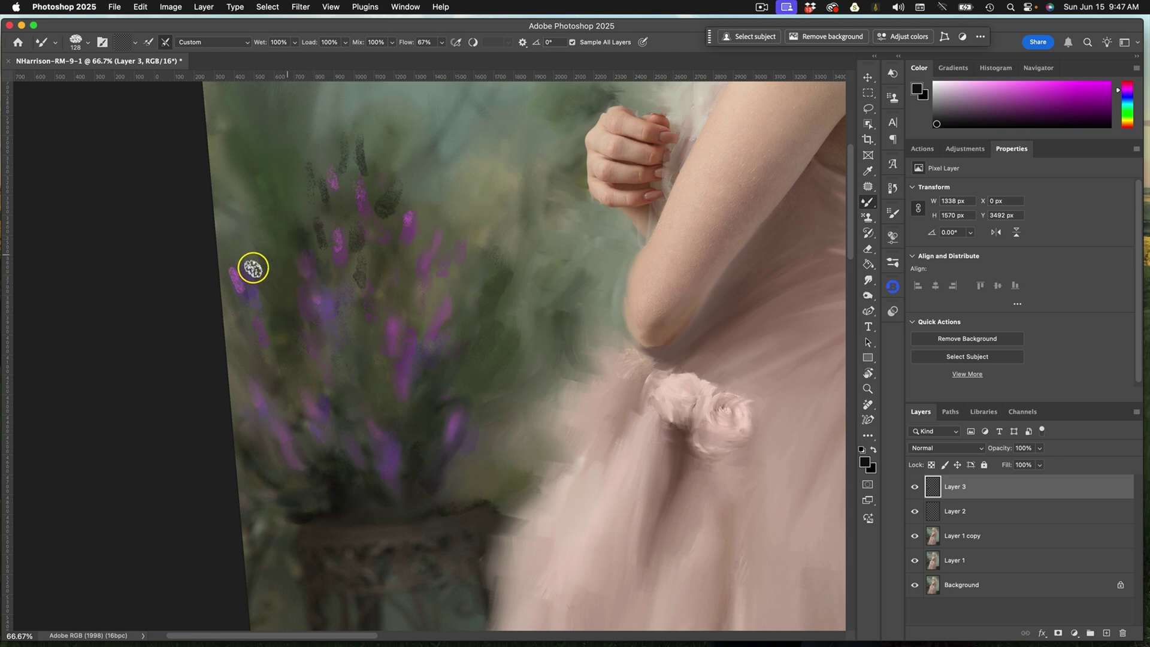
{"action": "mouse_move", "coordinate": [230, 268]}
{"action": "left_mouse_down"}
{"action": "mouse_move", "coordinate": [262, 314]}
{"action": "mouse_move", "coordinate": [344, 136]}
{"action": "mouse_move", "coordinate": [364, 199]}
{"action": "mouse_move", "coordinate": [357, 143]}
{"action": "mouse_move", "coordinate": [364, 182]}
{"action": "mouse_move", "coordinate": [354, 160]}
{"action": "mouse_move", "coordinate": [337, 169]}
{"action": "mouse_move", "coordinate": [343, 255]}
{"action": "mouse_move", "coordinate": [318, 214]}
{"action": "mouse_move", "coordinate": [320, 254]}
{"action": "mouse_move", "coordinate": [313, 265]}
{"action": "mouse_move", "coordinate": [298, 252]}
{"action": "mouse_move", "coordinate": [320, 324]}
{"action": "mouse_move", "coordinate": [299, 277]}
{"action": "mouse_move", "coordinate": [258, 261]}
{"action": "mouse_move", "coordinate": [254, 237]}
{"action": "mouse_move", "coordinate": [278, 216]}
{"action": "mouse_move", "coordinate": [325, 270]}
{"action": "mouse_move", "coordinate": [322, 260]}
{"action": "mouse_move", "coordinate": [324, 283]}
{"action": "mouse_move", "coordinate": [348, 266]}
{"action": "left_mouse_up"}
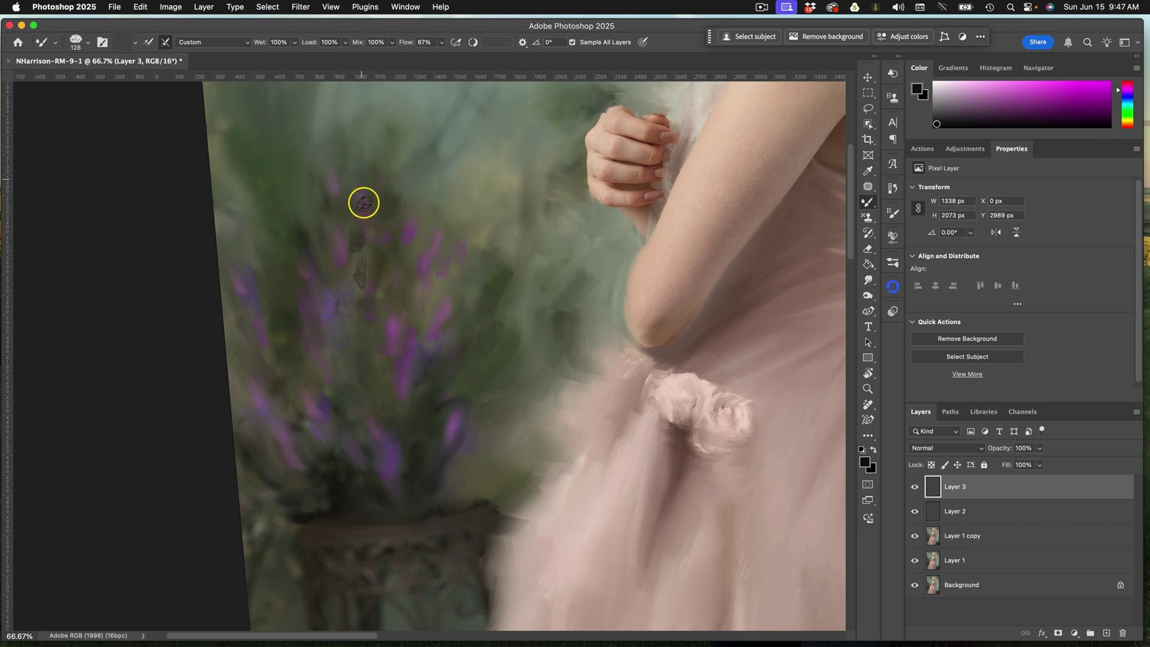
{"action": "mouse_move", "coordinate": [370, 296]}
{"action": "left_mouse_down"}
{"action": "mouse_move", "coordinate": [430, 383]}
{"action": "mouse_move", "coordinate": [430, 407]}
{"action": "mouse_move", "coordinate": [458, 431]}
{"action": "mouse_move", "coordinate": [492, 269]}
{"action": "mouse_move", "coordinate": [506, 281]}
{"action": "mouse_move", "coordinate": [506, 254]}
{"action": "mouse_move", "coordinate": [491, 238]}
{"action": "mouse_move", "coordinate": [494, 328]}
{"action": "mouse_move", "coordinate": [508, 323]}
{"action": "mouse_move", "coordinate": [480, 291]}
{"action": "mouse_move", "coordinate": [442, 335]}
{"action": "mouse_move", "coordinate": [410, 339]}
{"action": "mouse_move", "coordinate": [465, 240]}
{"action": "mouse_move", "coordinate": [339, 302]}
{"action": "mouse_move", "coordinate": [350, 282]}
{"action": "mouse_move", "coordinate": [346, 307]}
{"action": "mouse_move", "coordinate": [330, 304]}
{"action": "mouse_move", "coordinate": [327, 318]}
{"action": "mouse_move", "coordinate": [334, 364]}
{"action": "mouse_move", "coordinate": [453, 462]}
{"action": "mouse_move", "coordinate": [461, 451]}
{"action": "mouse_move", "coordinate": [434, 506]}
{"action": "mouse_move", "coordinate": [456, 493]}
{"action": "mouse_move", "coordinate": [465, 506]}
{"action": "mouse_move", "coordinate": [427, 514]}
{"action": "mouse_move", "coordinate": [474, 504]}
{"action": "mouse_move", "coordinate": [336, 512]}
{"action": "mouse_move", "coordinate": [376, 505]}
{"action": "mouse_move", "coordinate": [340, 494]}
{"action": "mouse_move", "coordinate": [346, 518]}
{"action": "mouse_move", "coordinate": [327, 493]}
{"action": "mouse_move", "coordinate": [296, 513]}
{"action": "mouse_move", "coordinate": [318, 504]}
{"action": "mouse_move", "coordinate": [332, 472]}
{"action": "mouse_move", "coordinate": [300, 468]}
{"action": "mouse_move", "coordinate": [408, 483]}
{"action": "mouse_move", "coordinate": [453, 396]}
{"action": "mouse_move", "coordinate": [403, 454]}
{"action": "mouse_move", "coordinate": [413, 441]}
{"action": "mouse_move", "coordinate": [394, 427]}
{"action": "mouse_move", "coordinate": [379, 367]}
{"action": "mouse_move", "coordinate": [366, 390]}
{"action": "mouse_move", "coordinate": [301, 404]}
{"action": "left_mouse_up"}
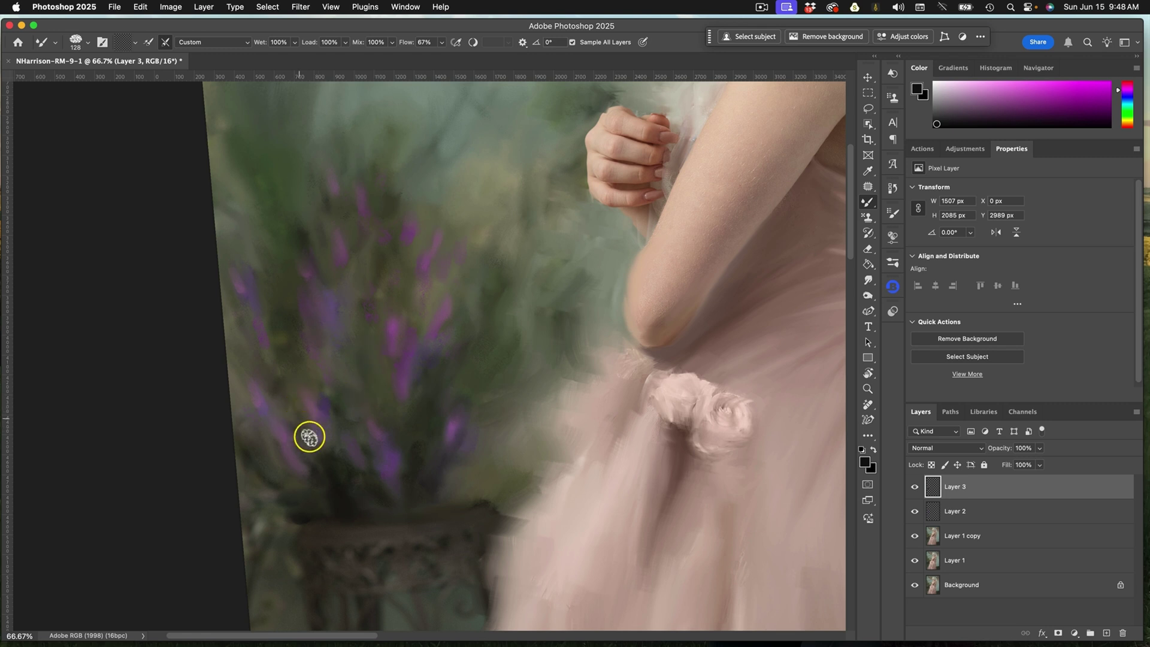